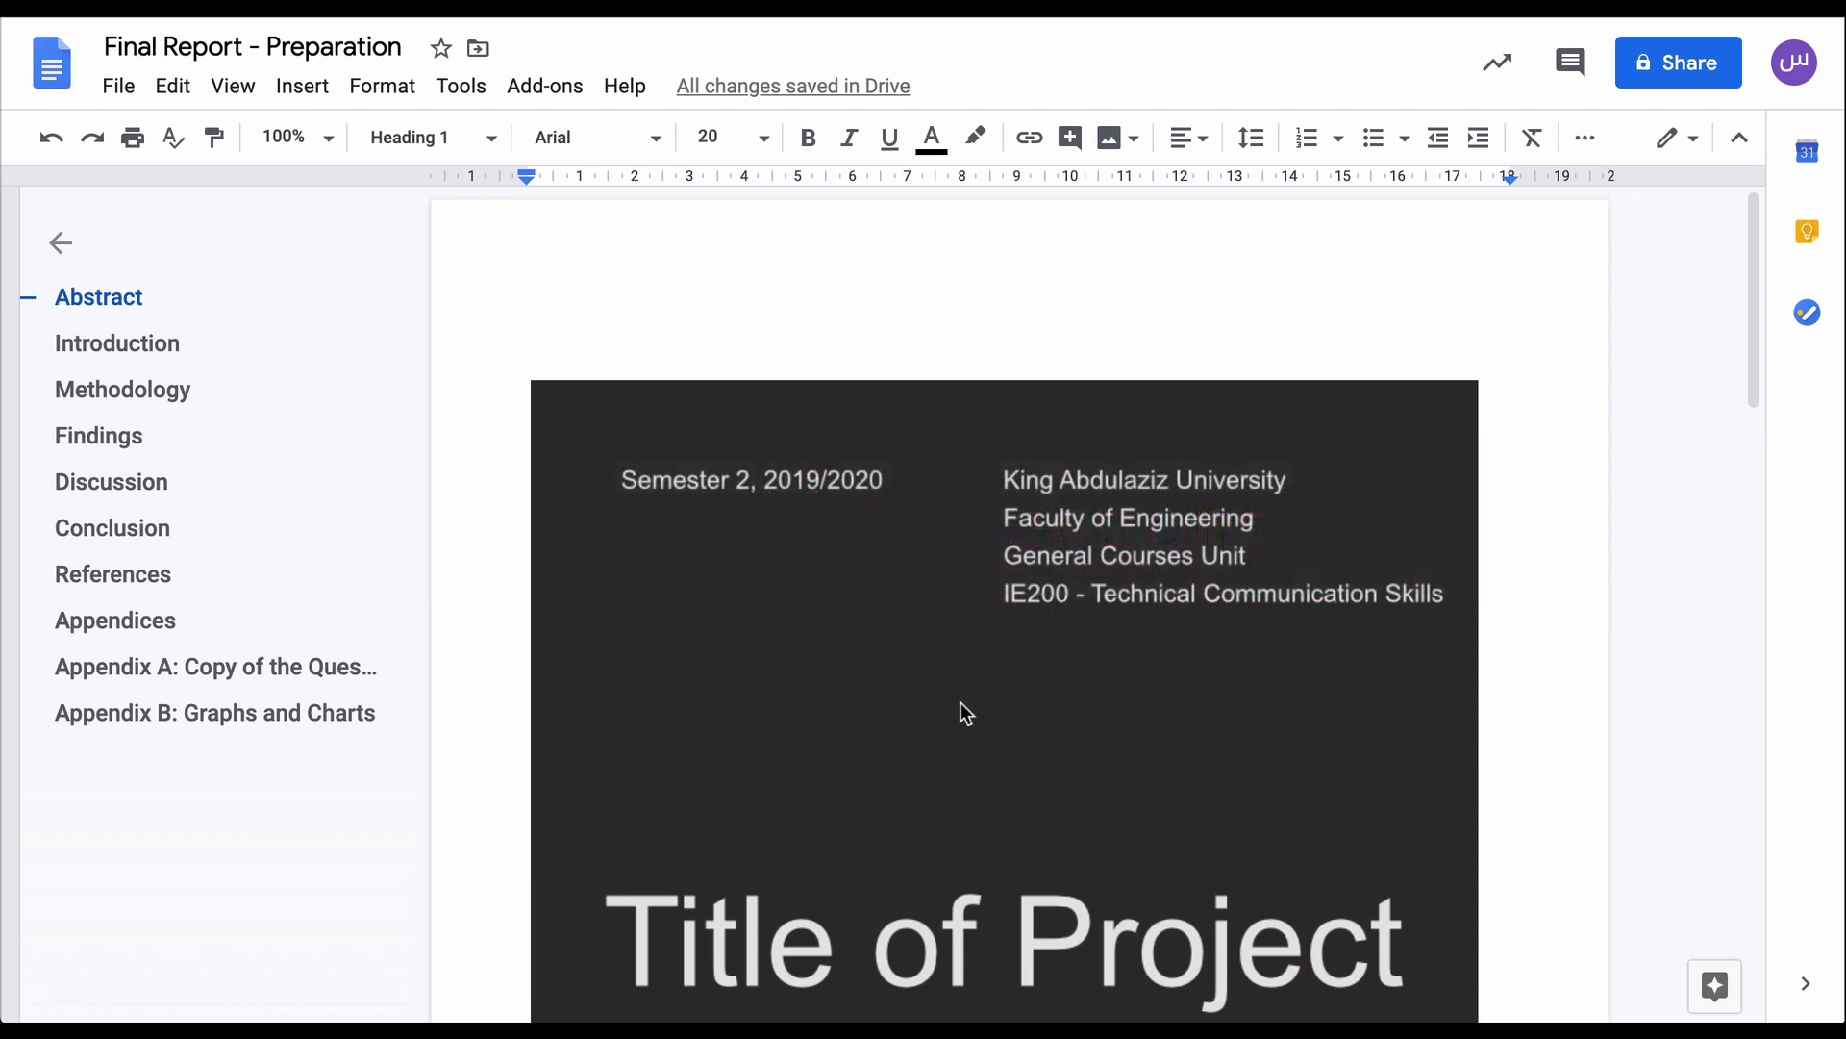
Step: Examine the cover page's semester, university and course details, project title, student fields and tutor line
scroll(962, 704, "down", 2)
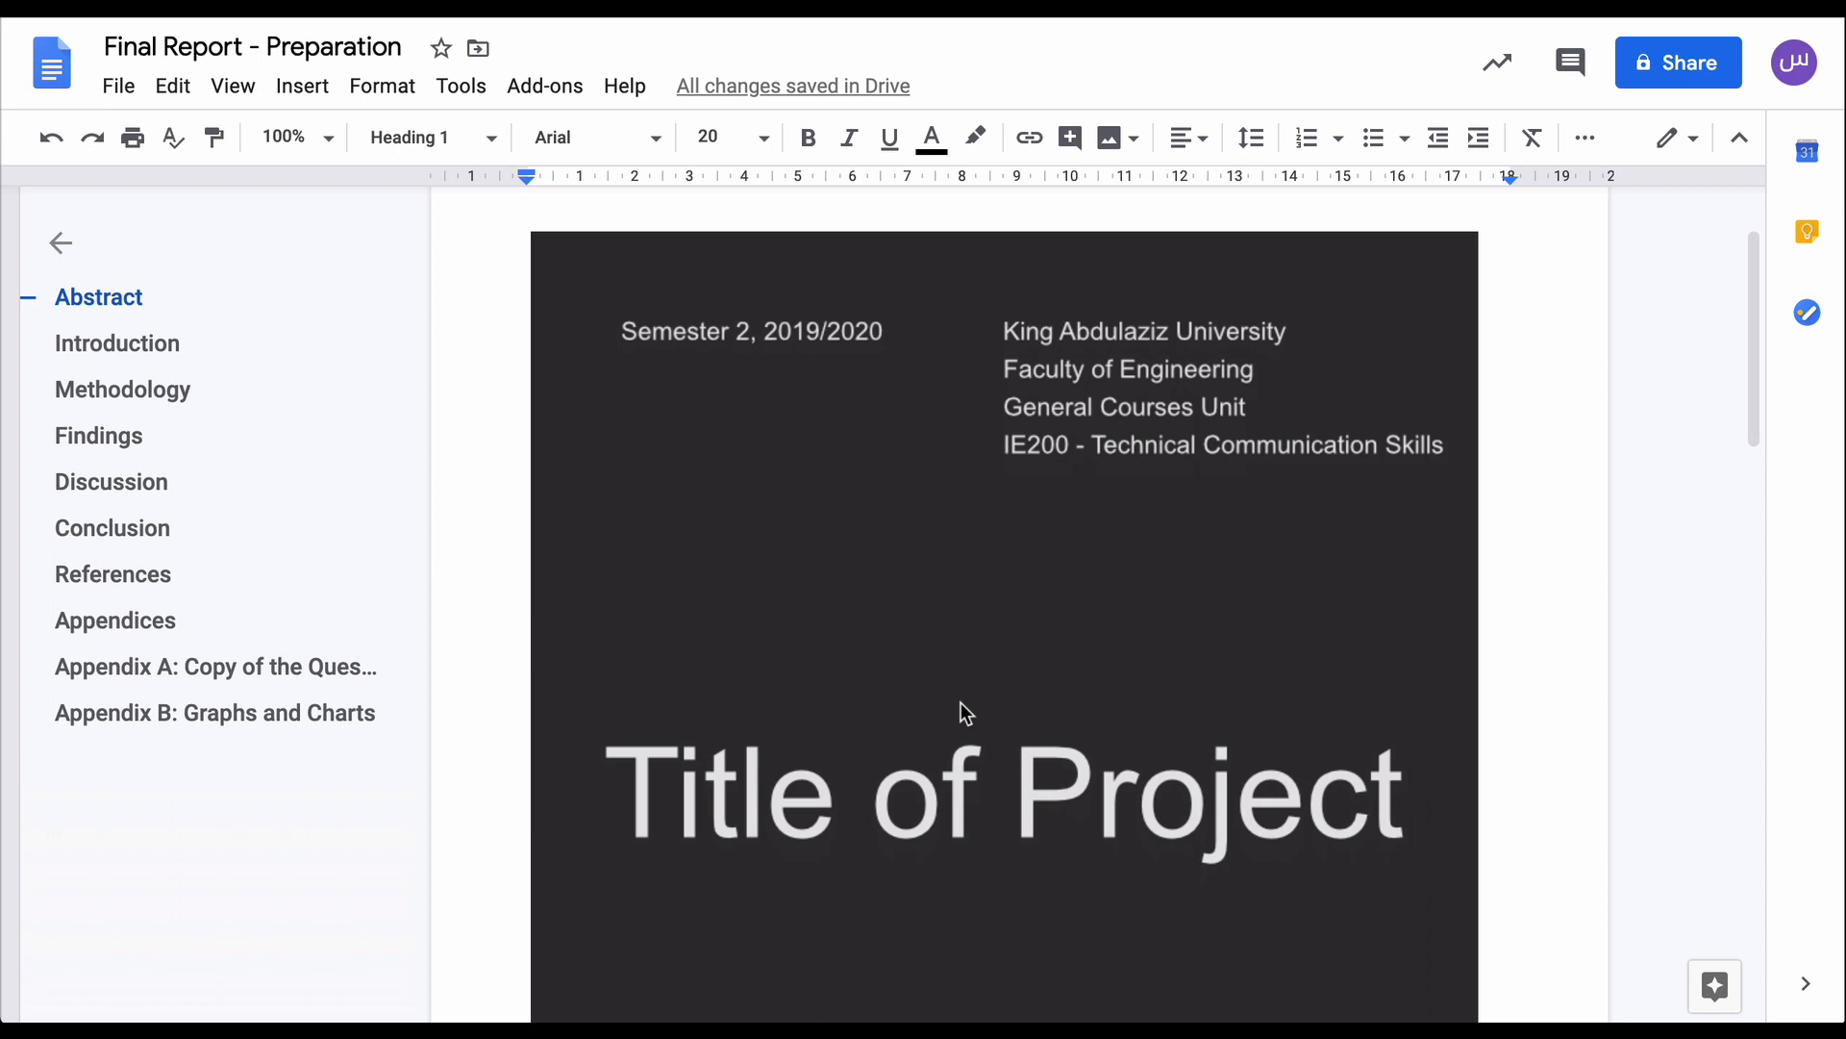
scroll(962, 712, "down", 5)
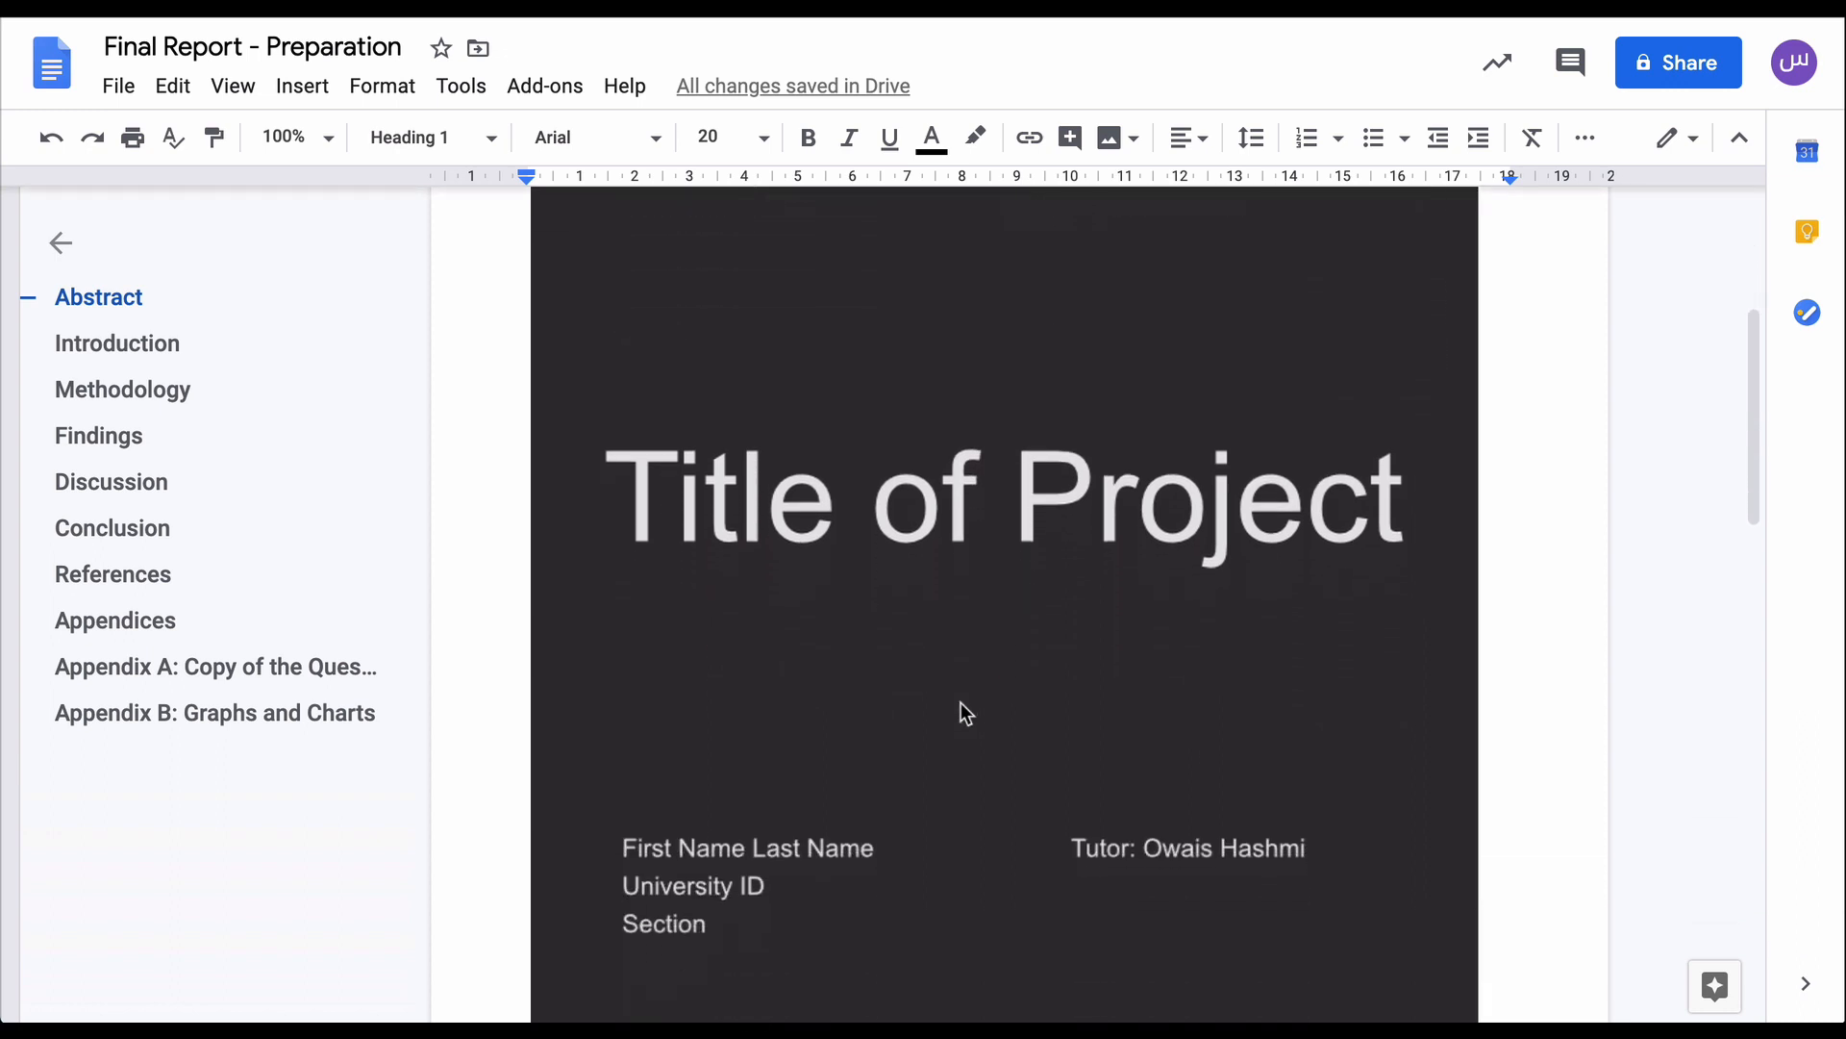
scroll(961, 702, "up", 6)
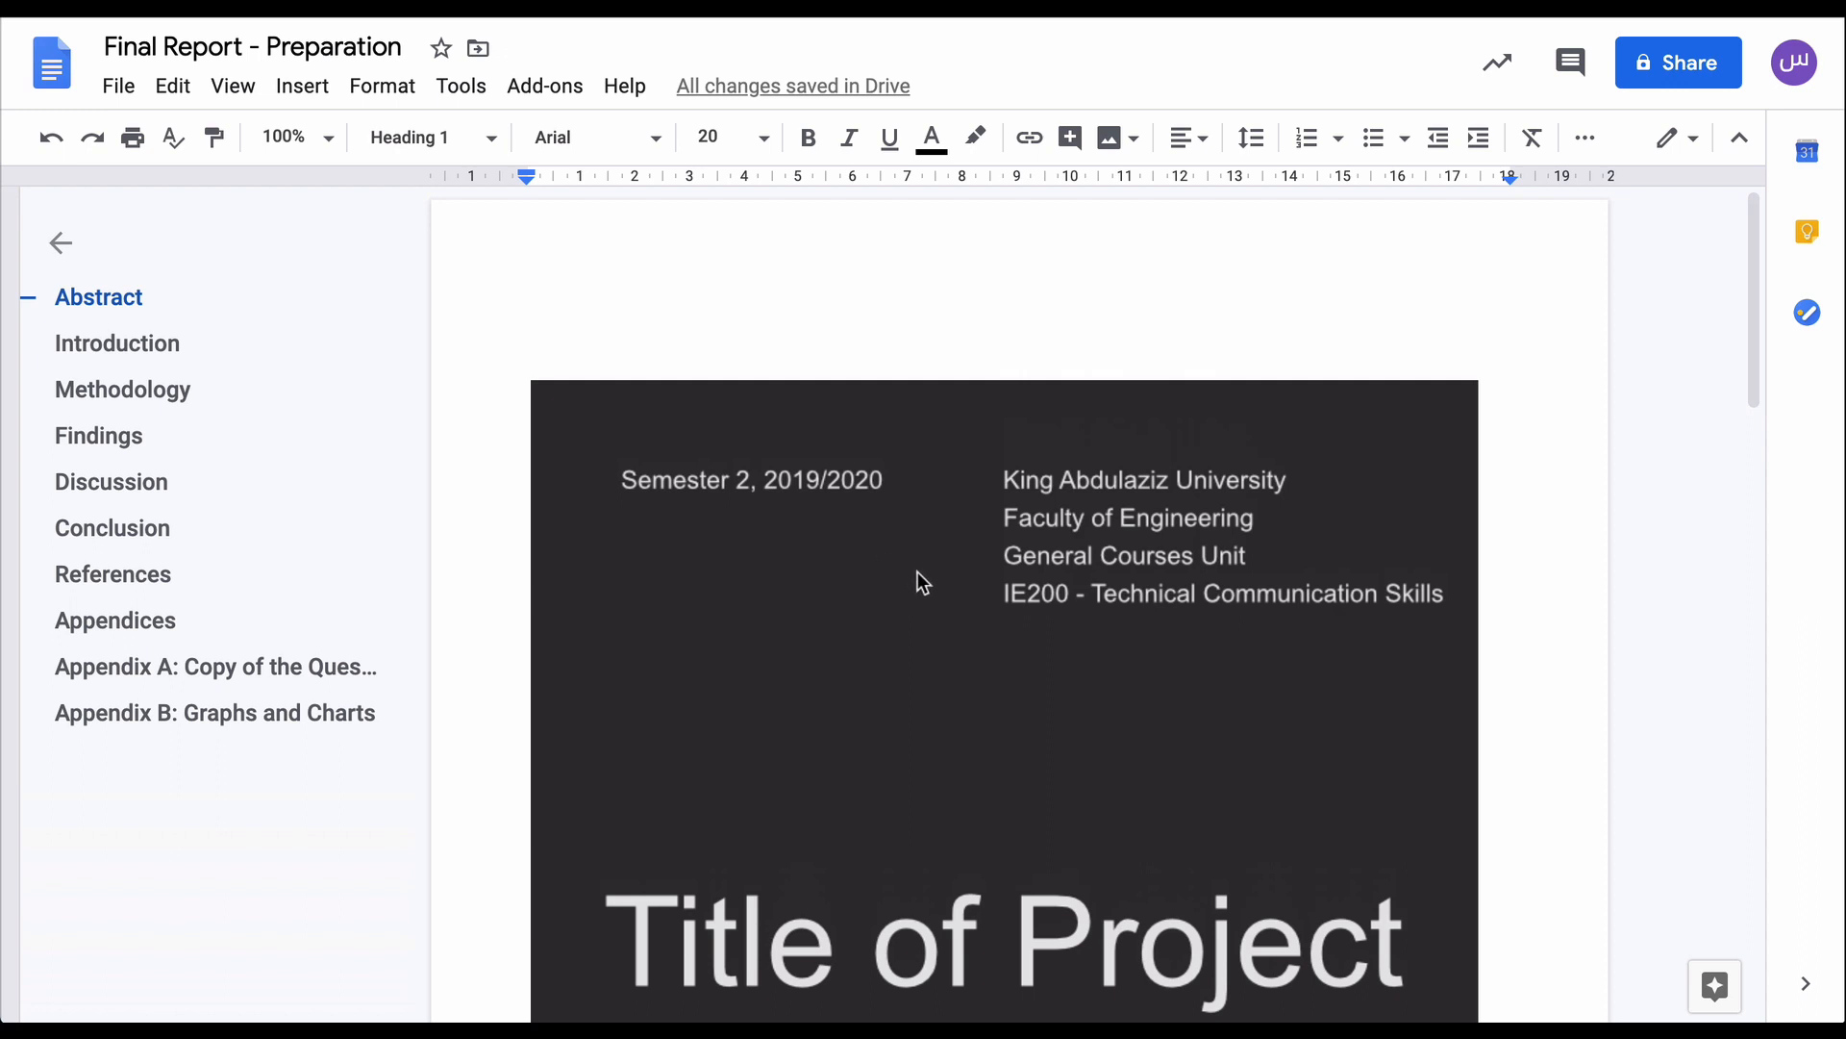
scroll(921, 581, "down", 1)
scroll(917, 573, "up", 1)
scroll(1143, 633, "down", 3)
scroll(1142, 633, "down", 3)
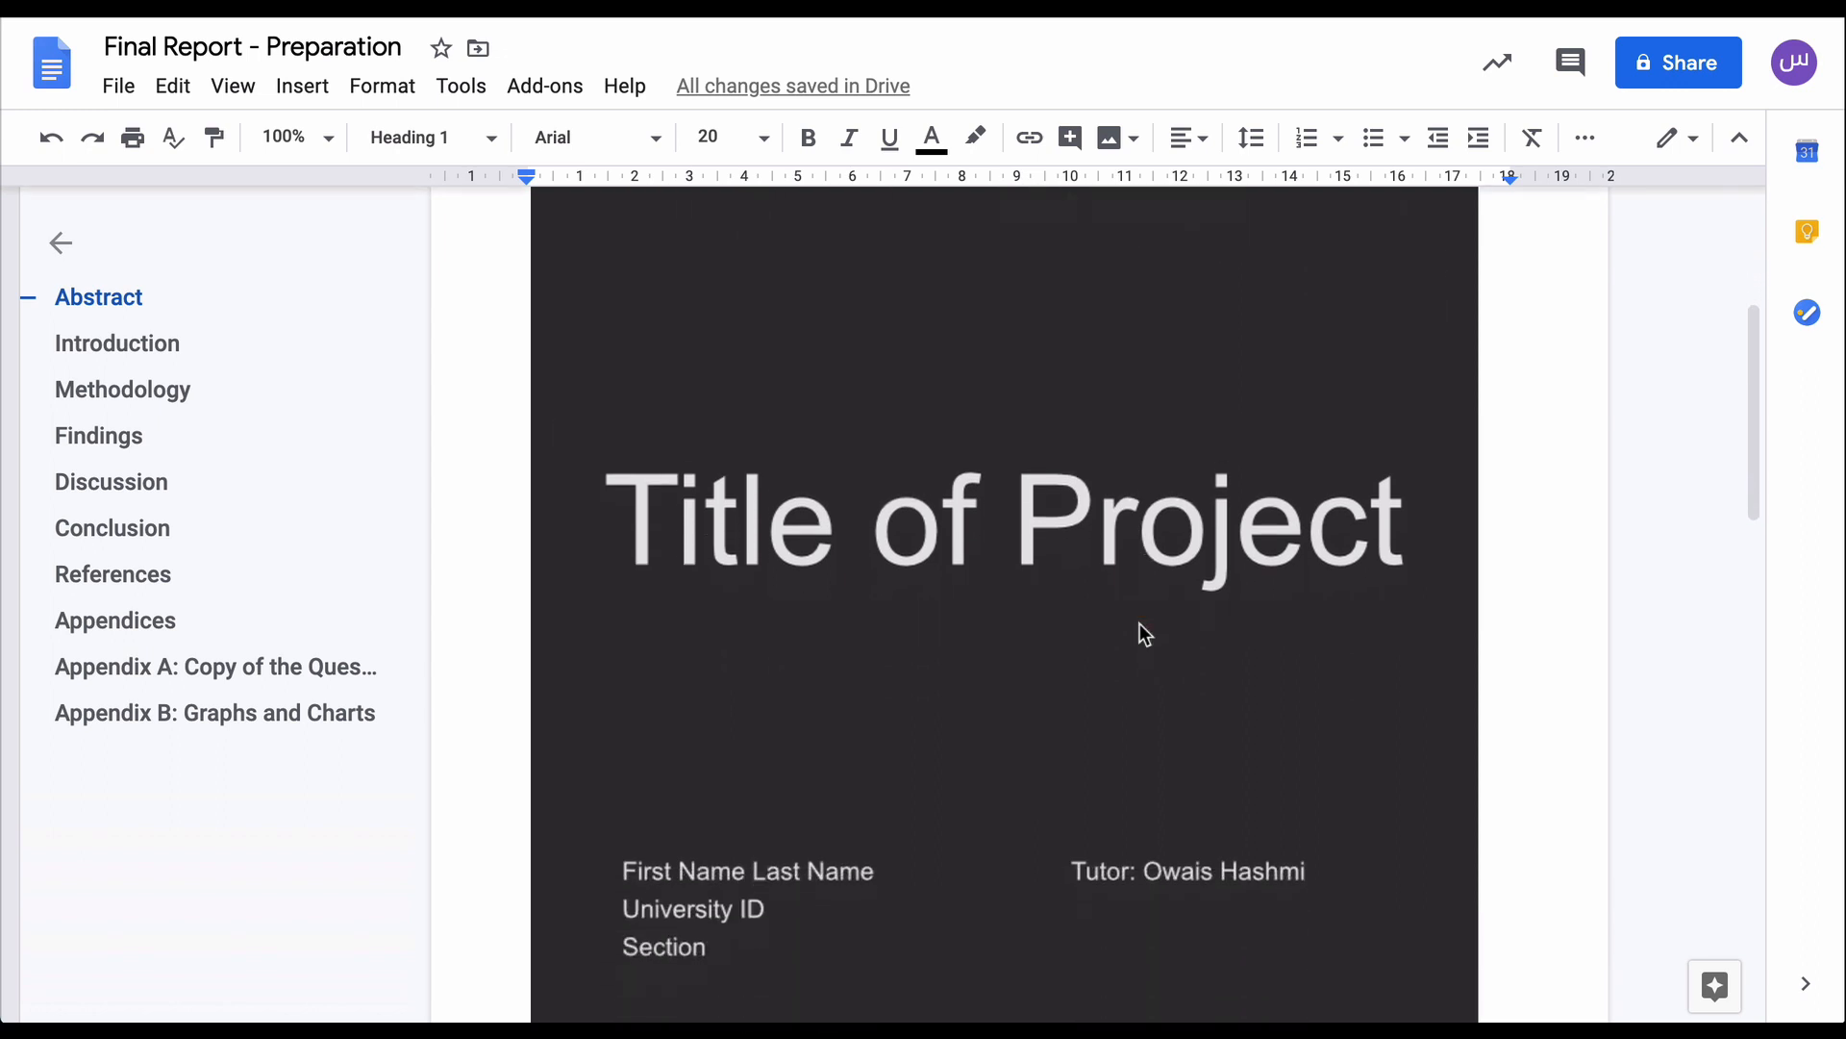
scroll(1143, 633, "down", 3)
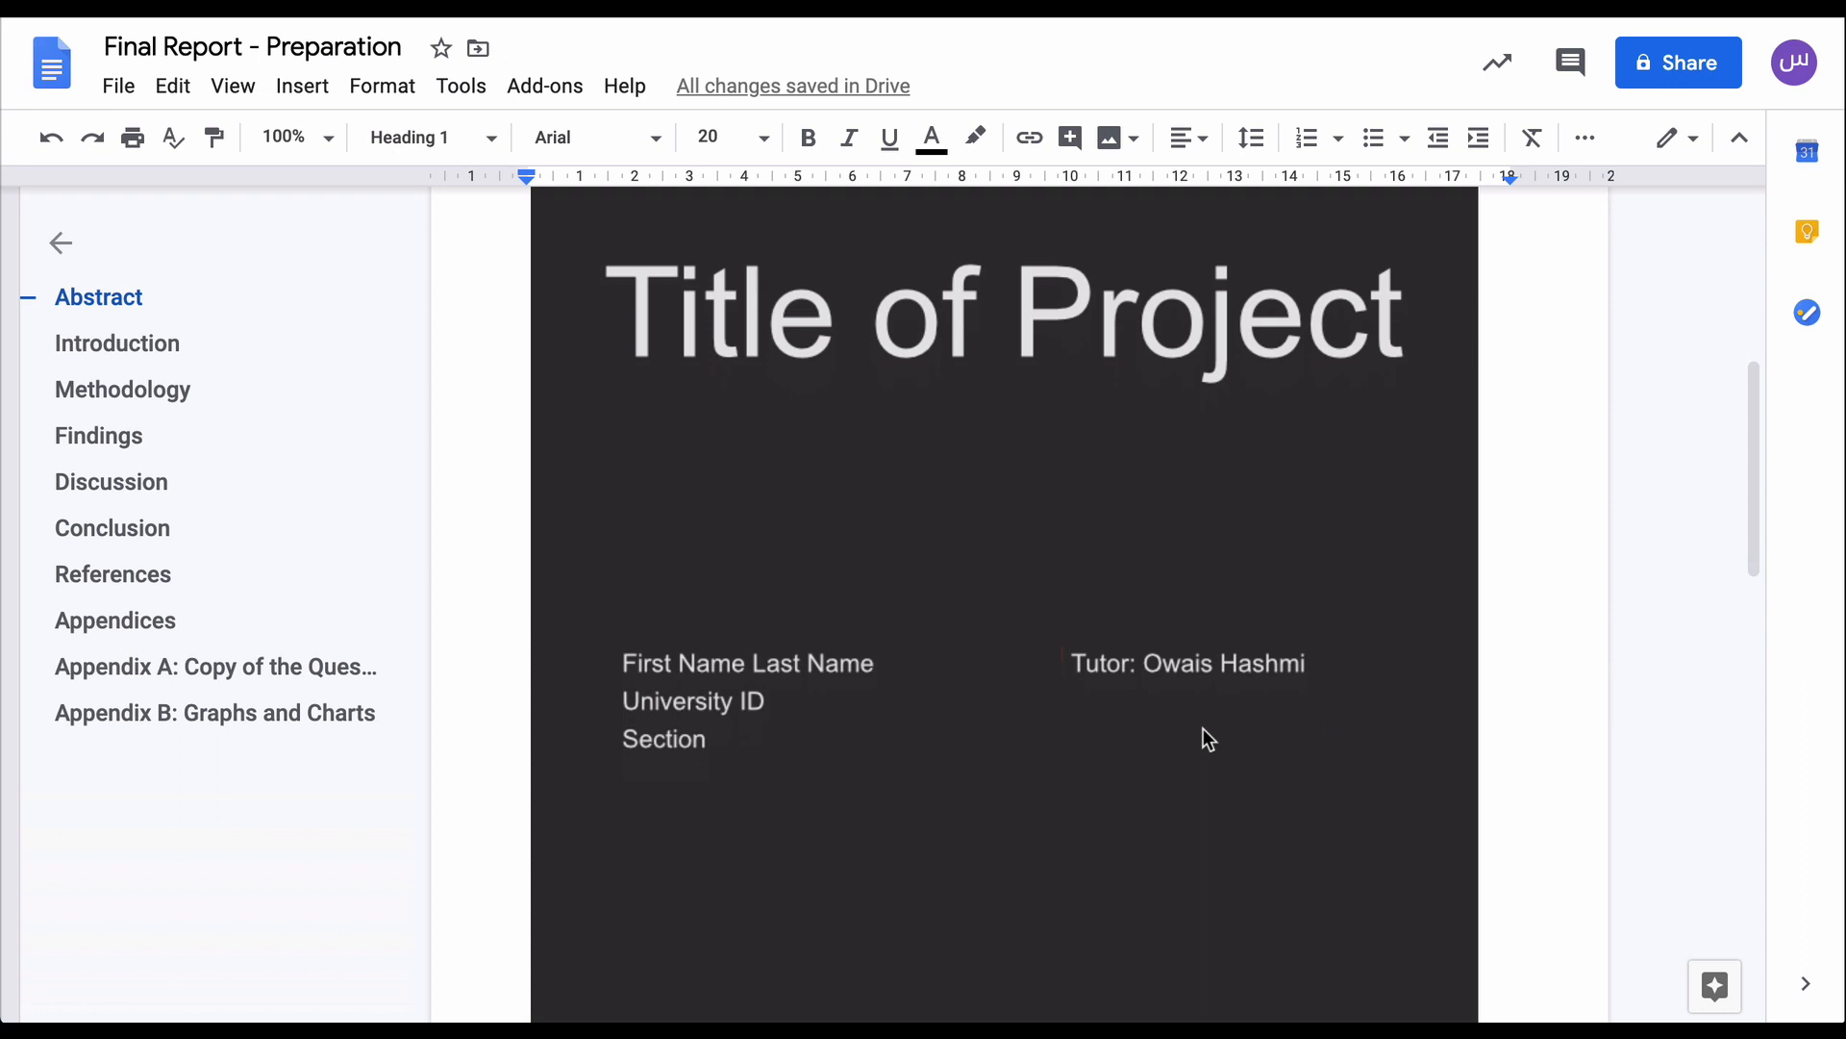
scroll(1203, 729, "up", 4)
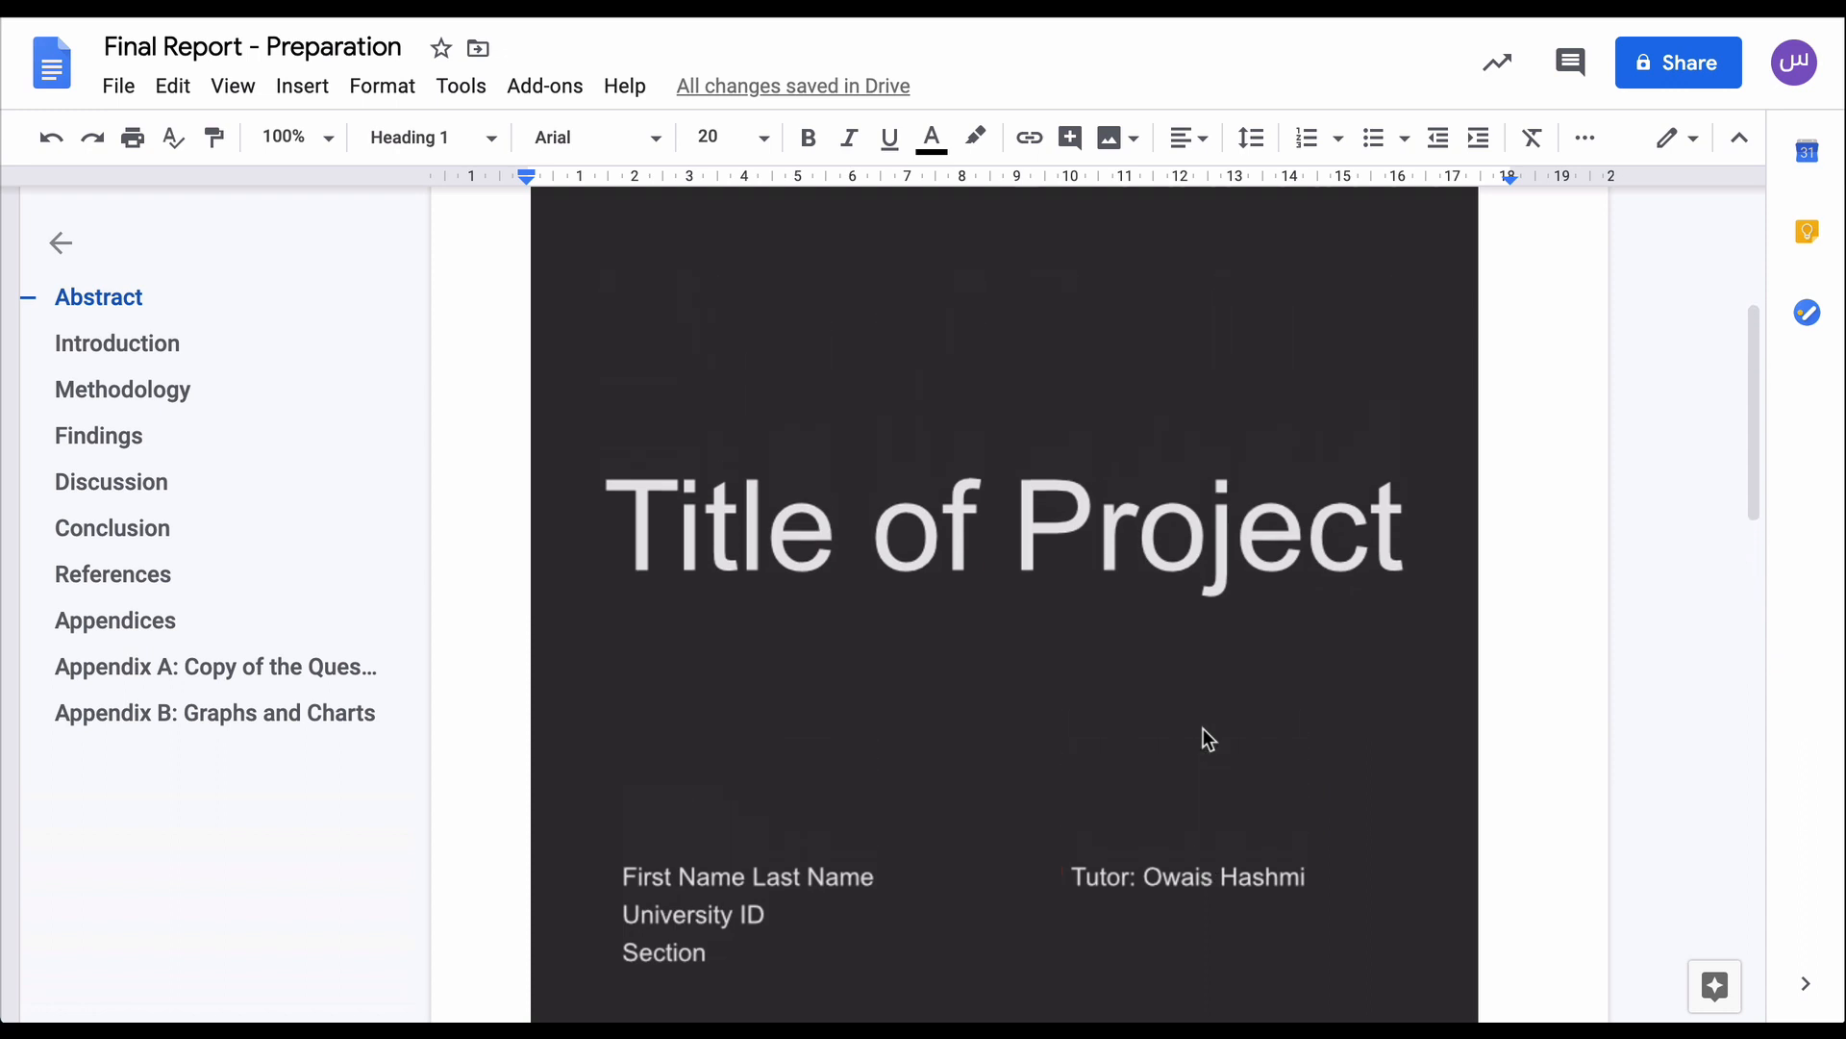
scroll(1204, 733, "up", 3)
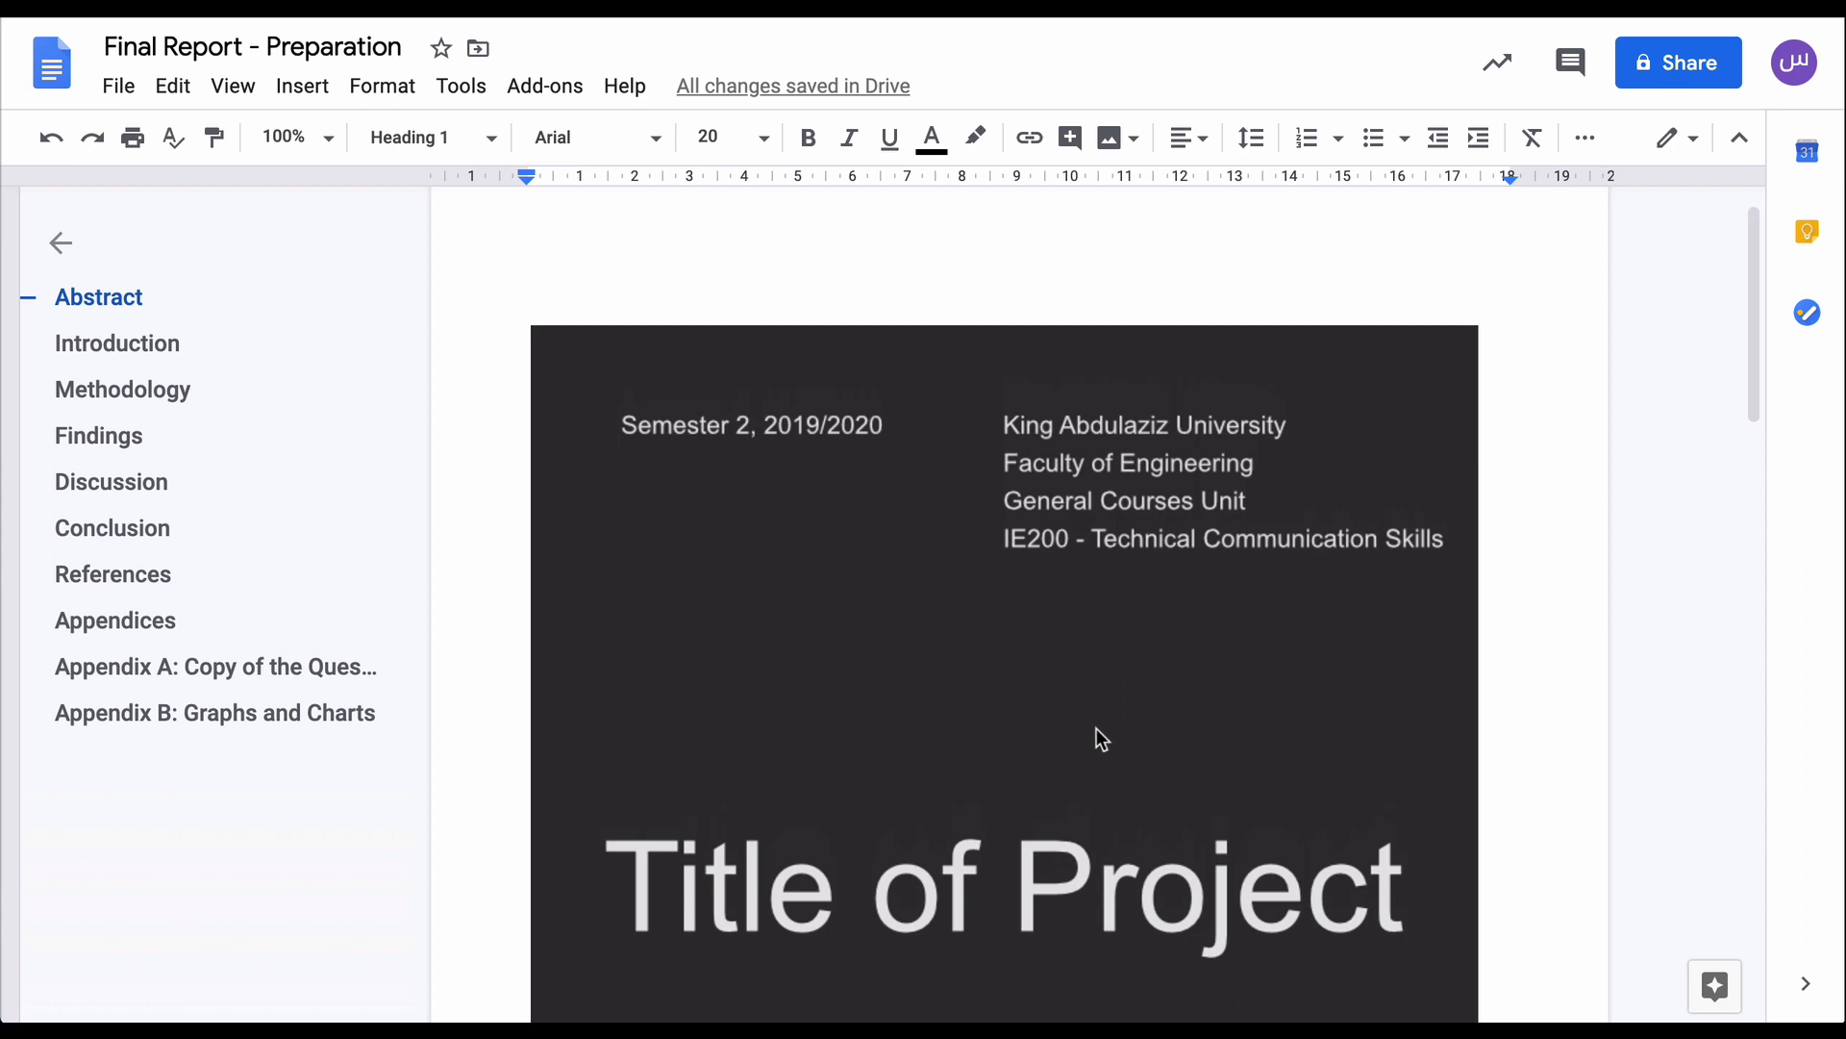
scroll(1096, 729, "down", 5)
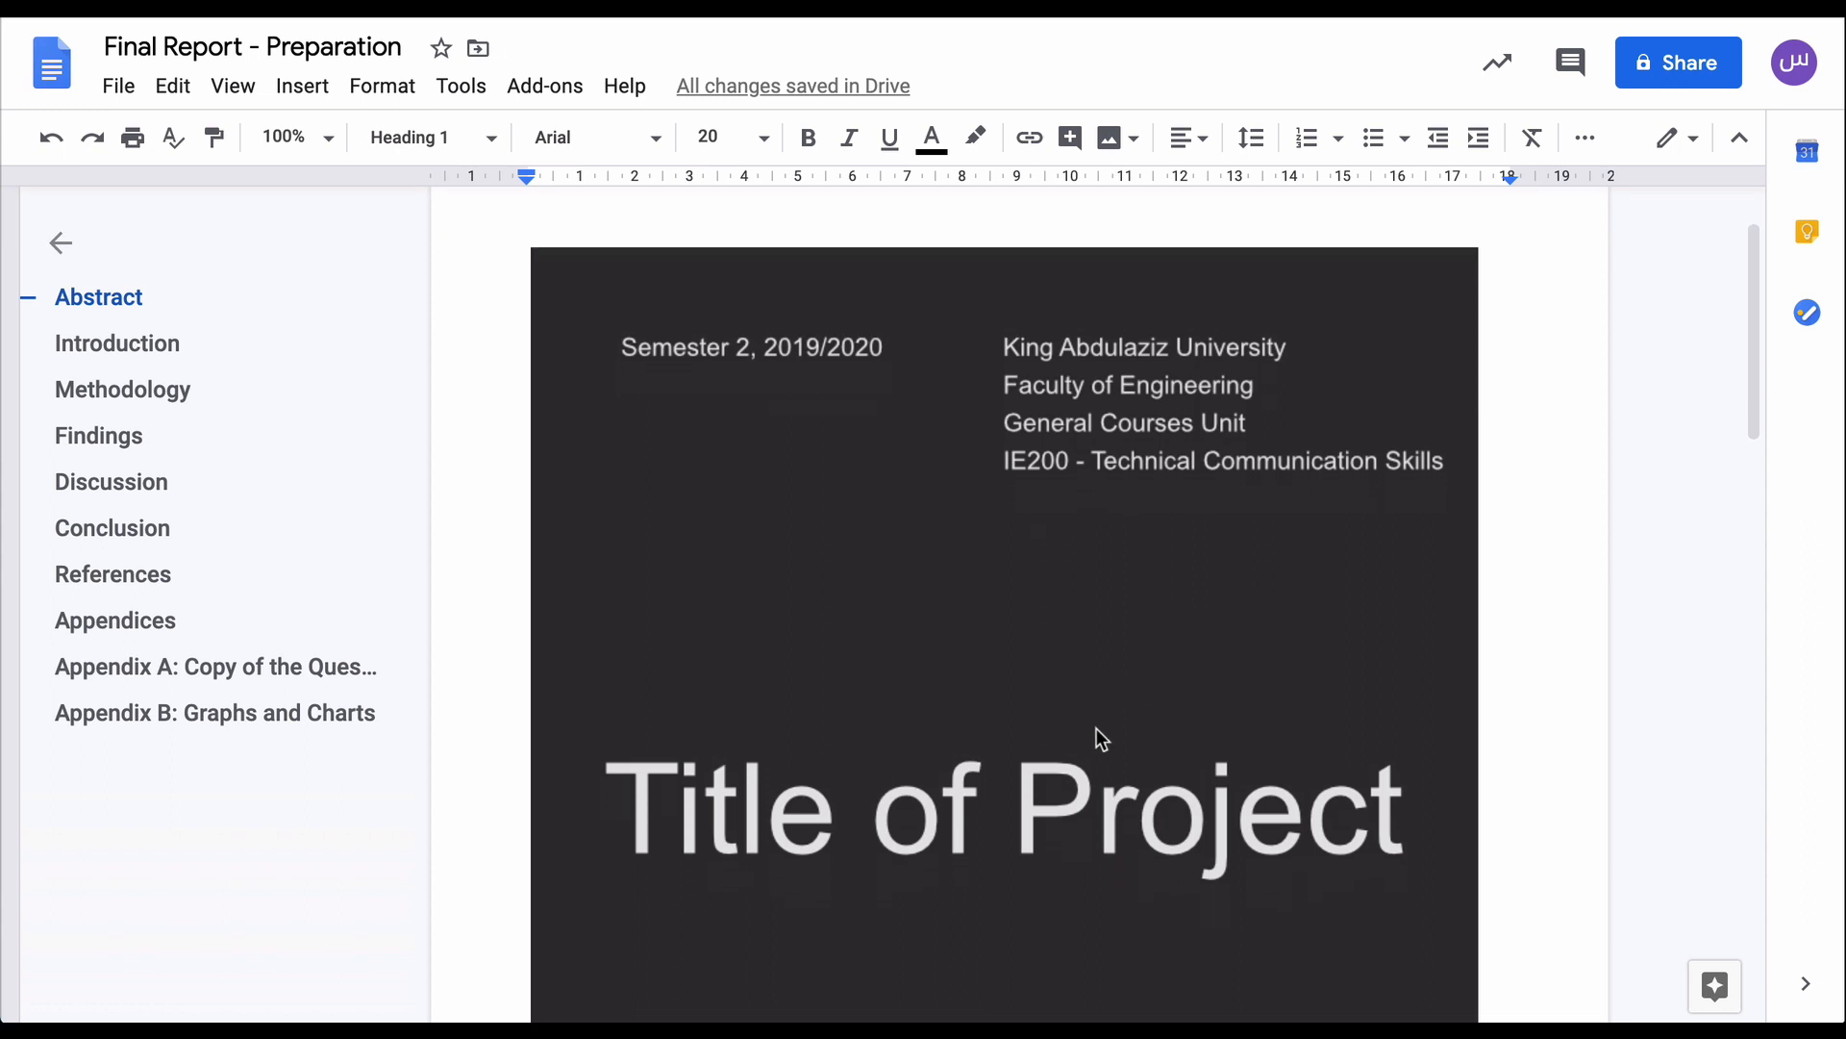
scroll(1097, 731, "down", 8)
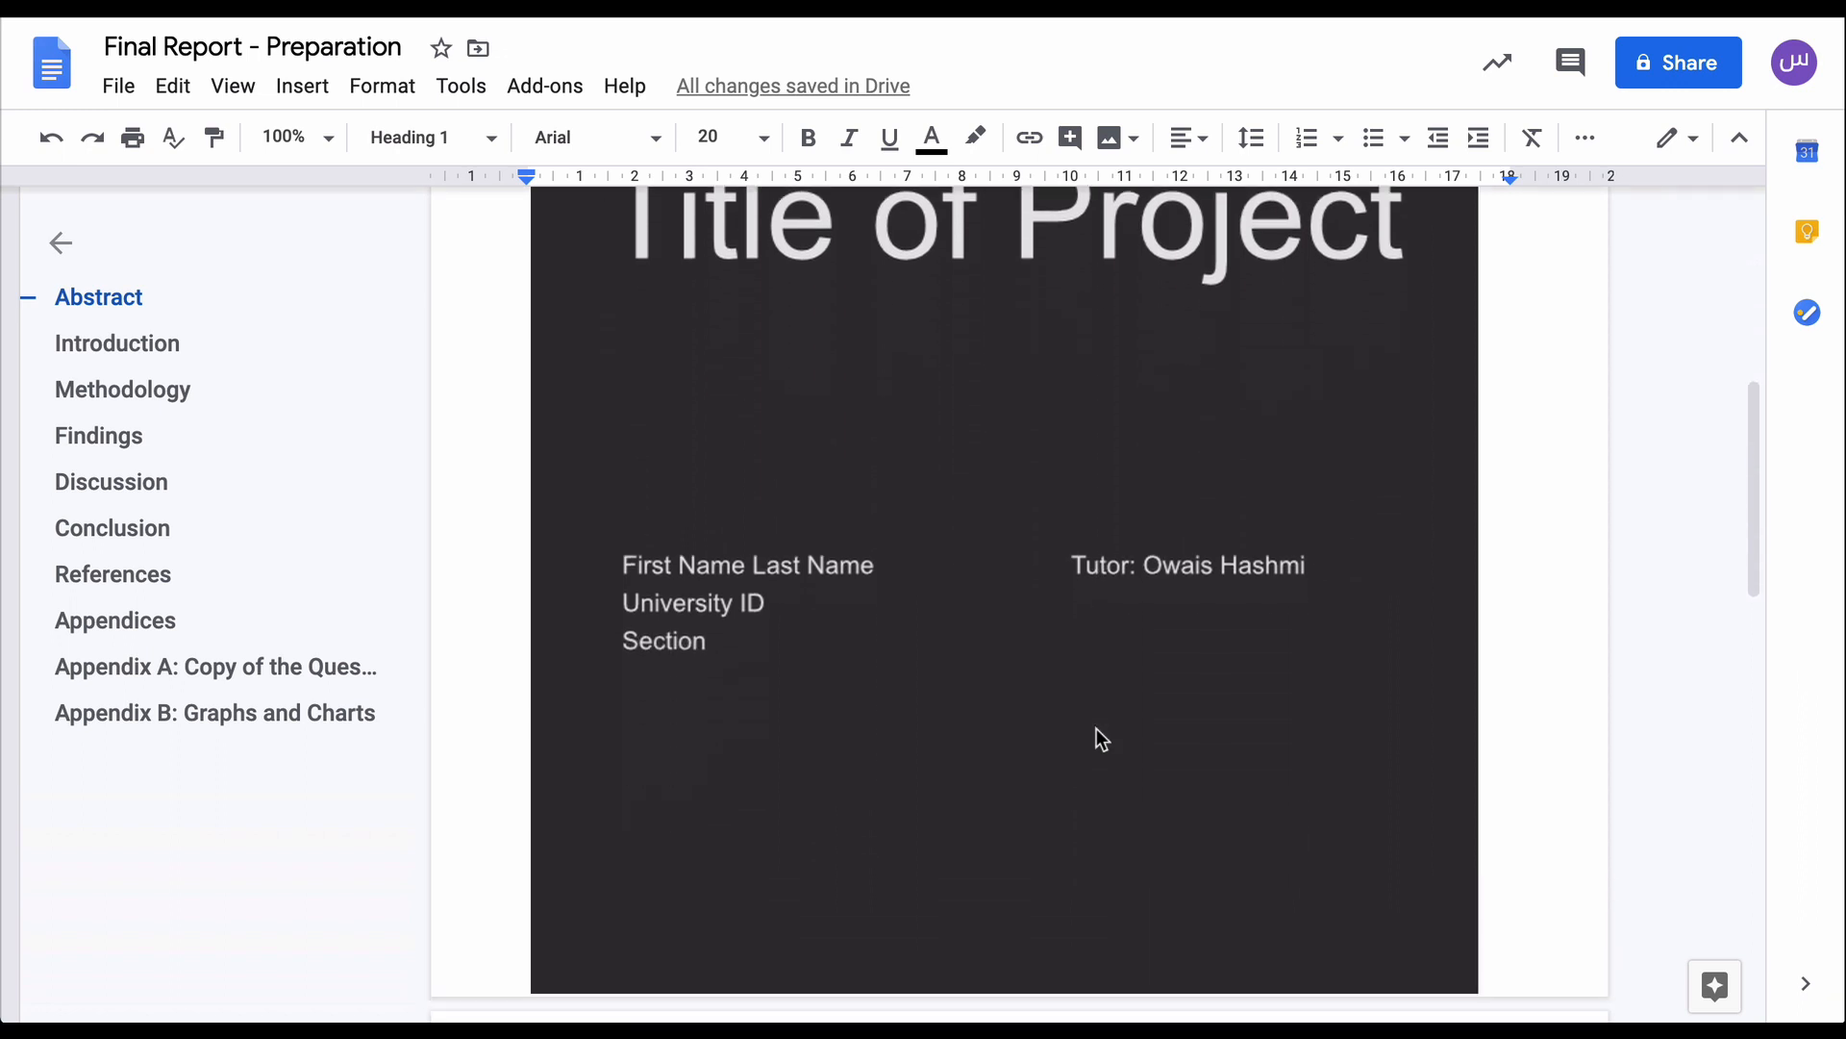
Step: Look through the report's section headings from Abstract to Appendix B: Graphs and Charts
scroll(1097, 732, "down", 5)
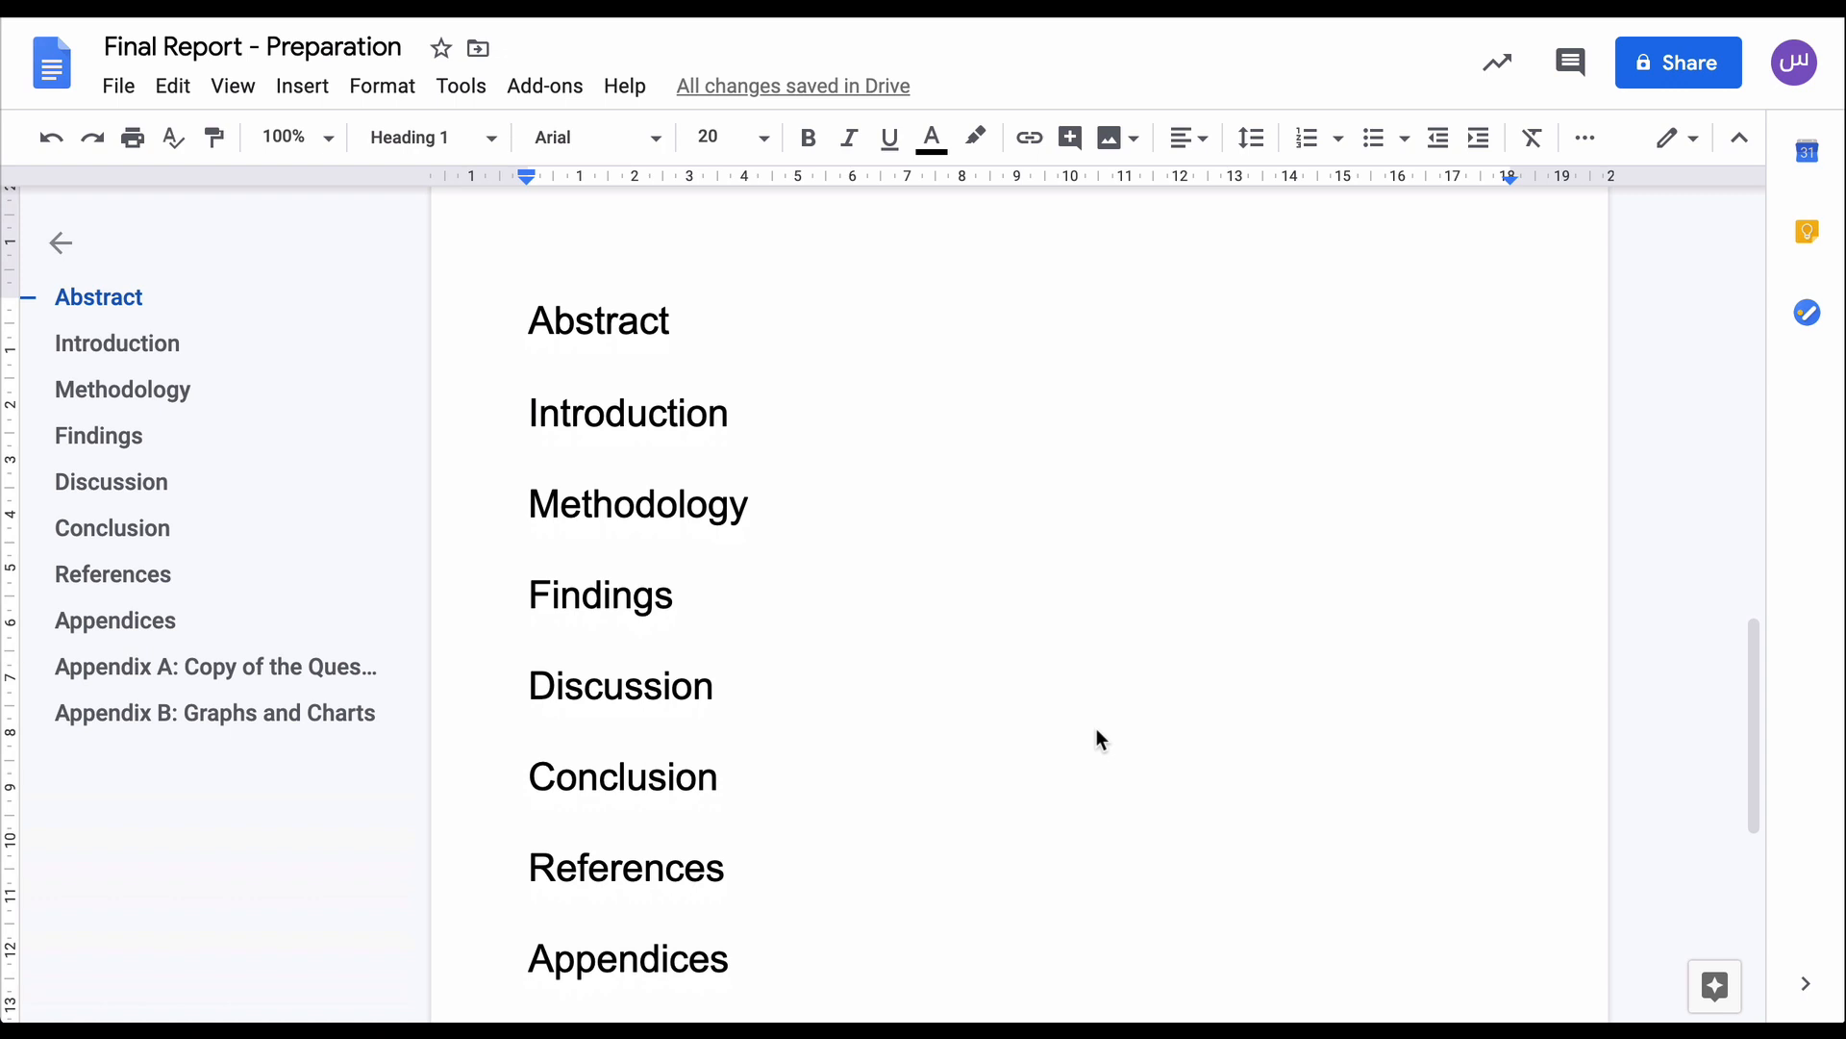
scroll(1097, 729, "up", 2)
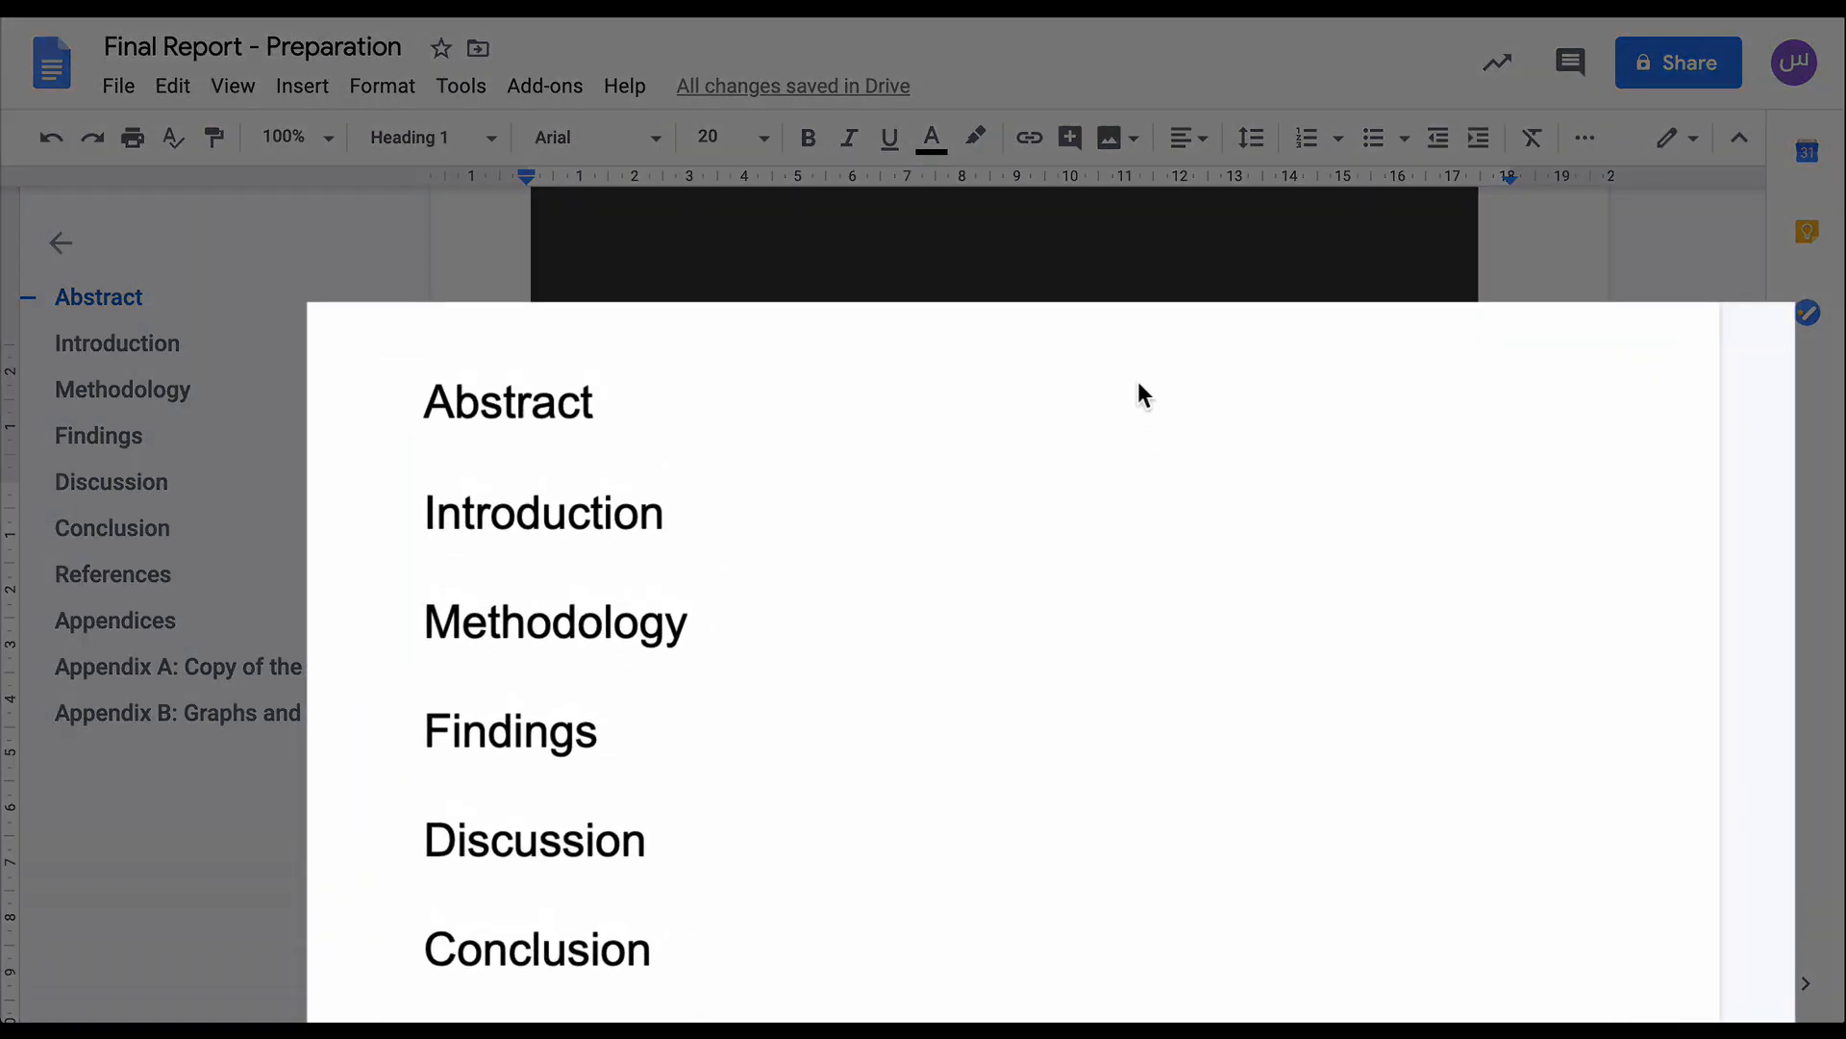
scroll(1147, 420, "down", 2)
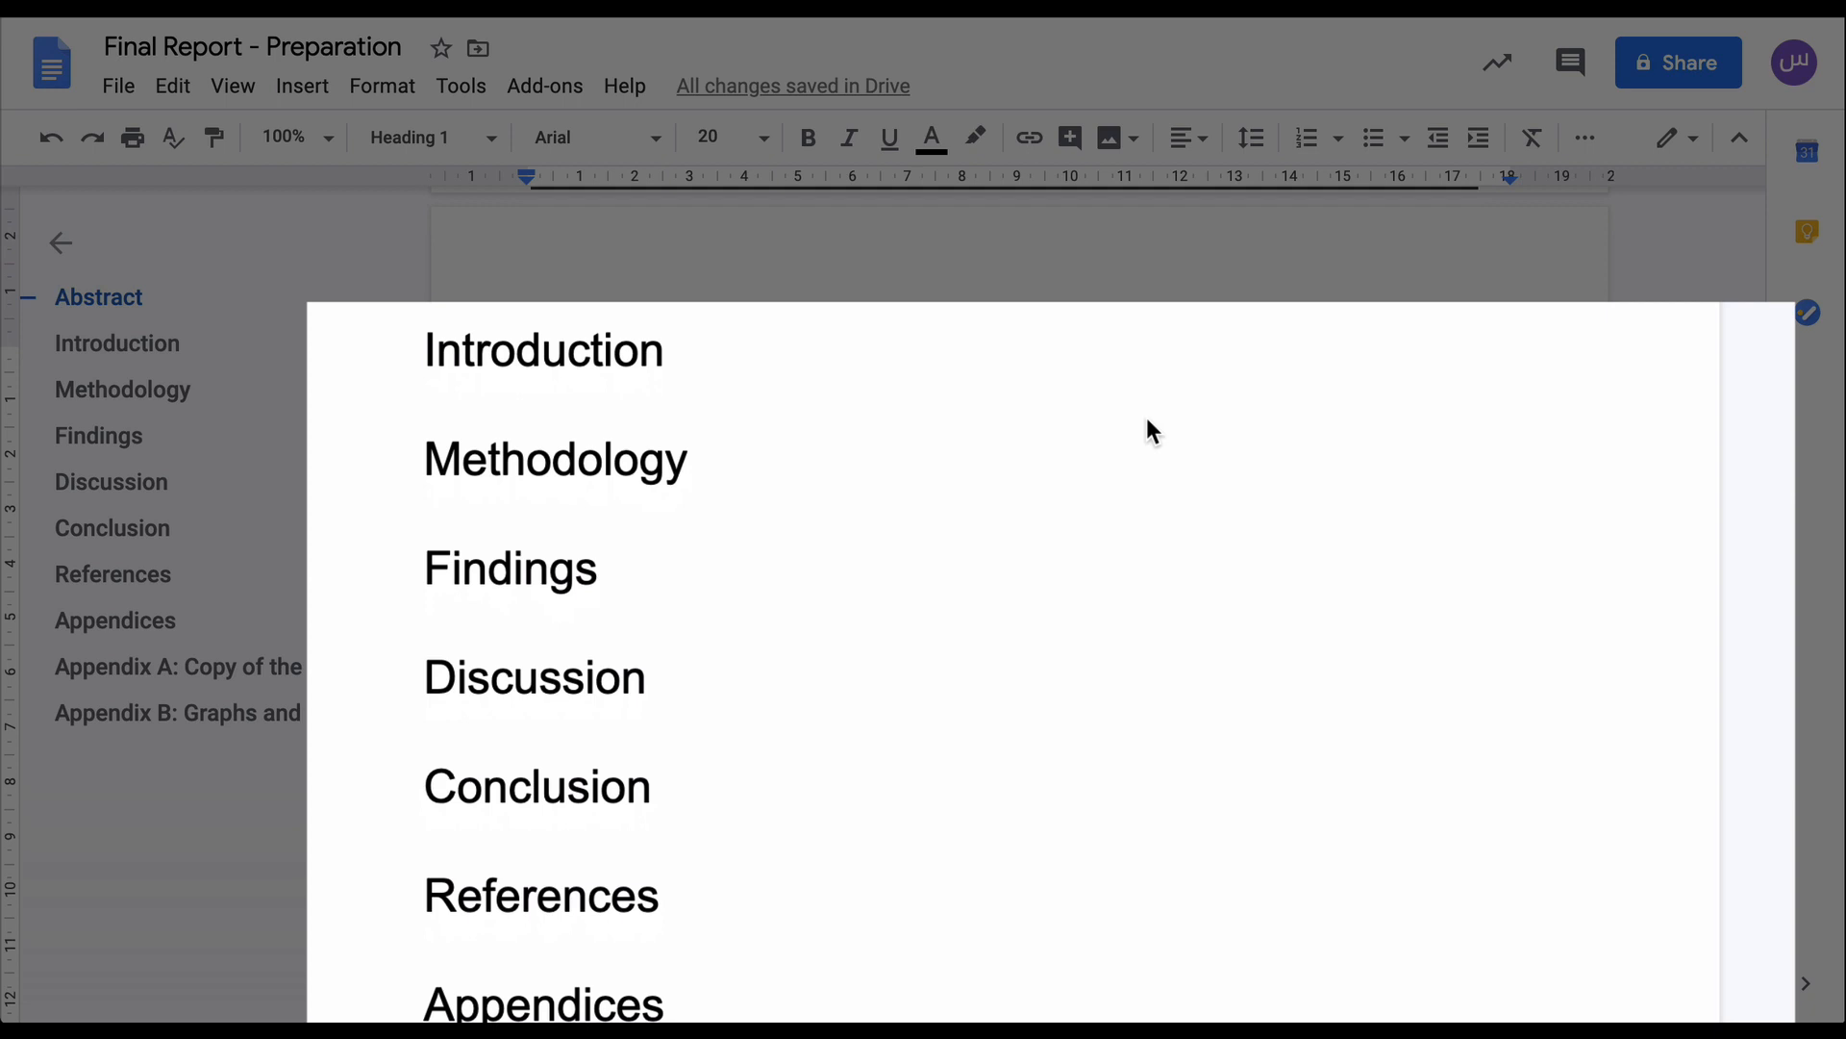
scroll(1147, 420, "down", 1)
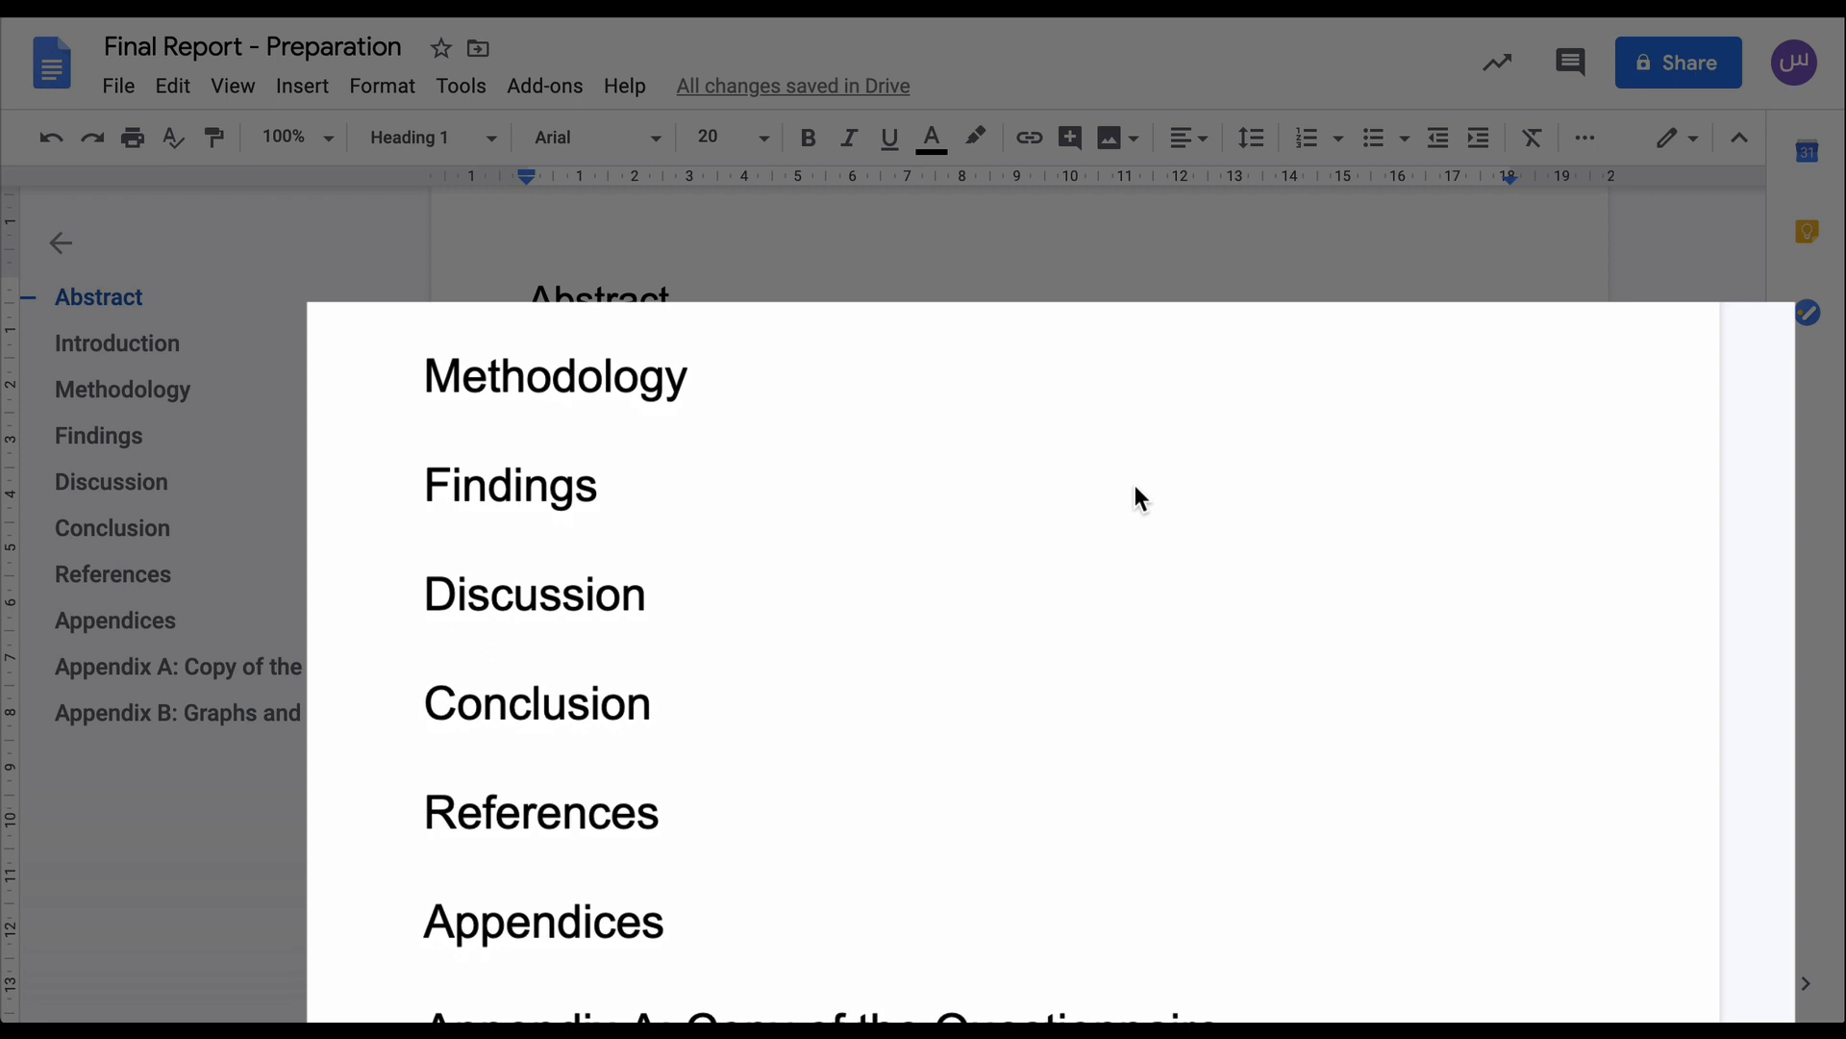
scroll(1134, 486, "down", 2)
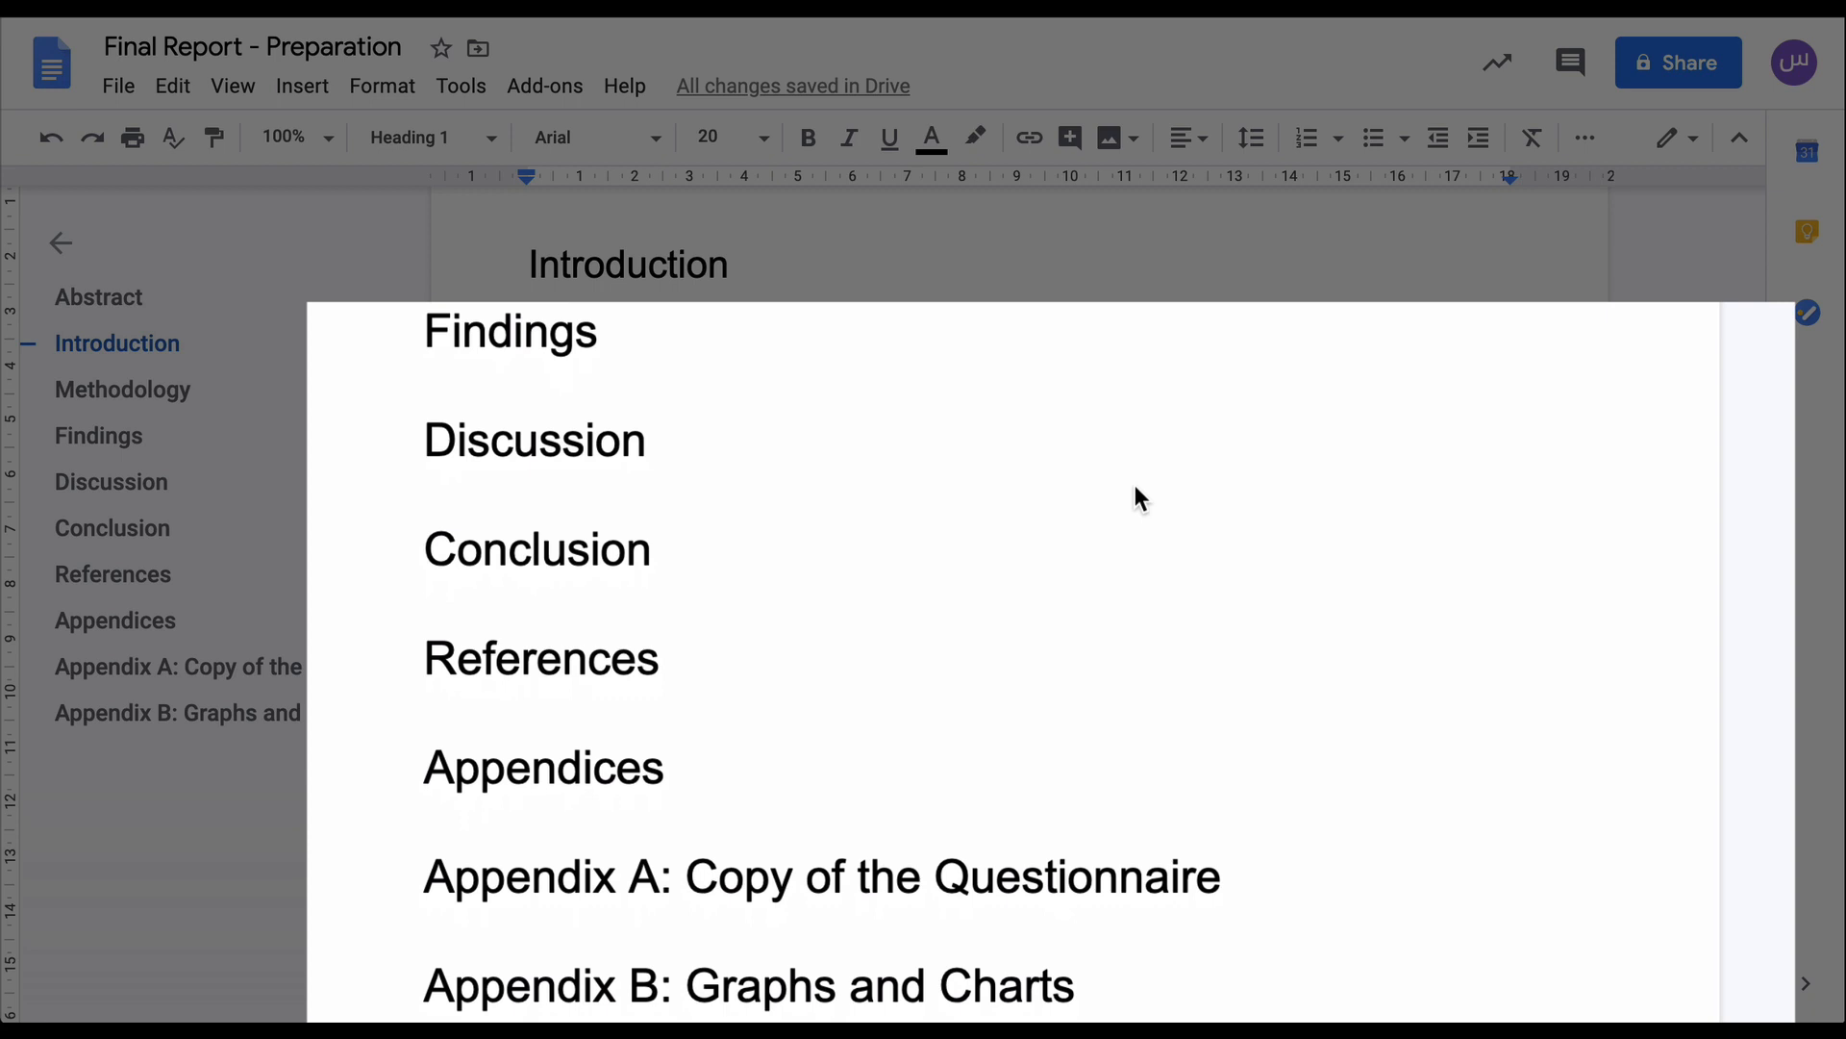
scroll(1135, 486, "down", 3)
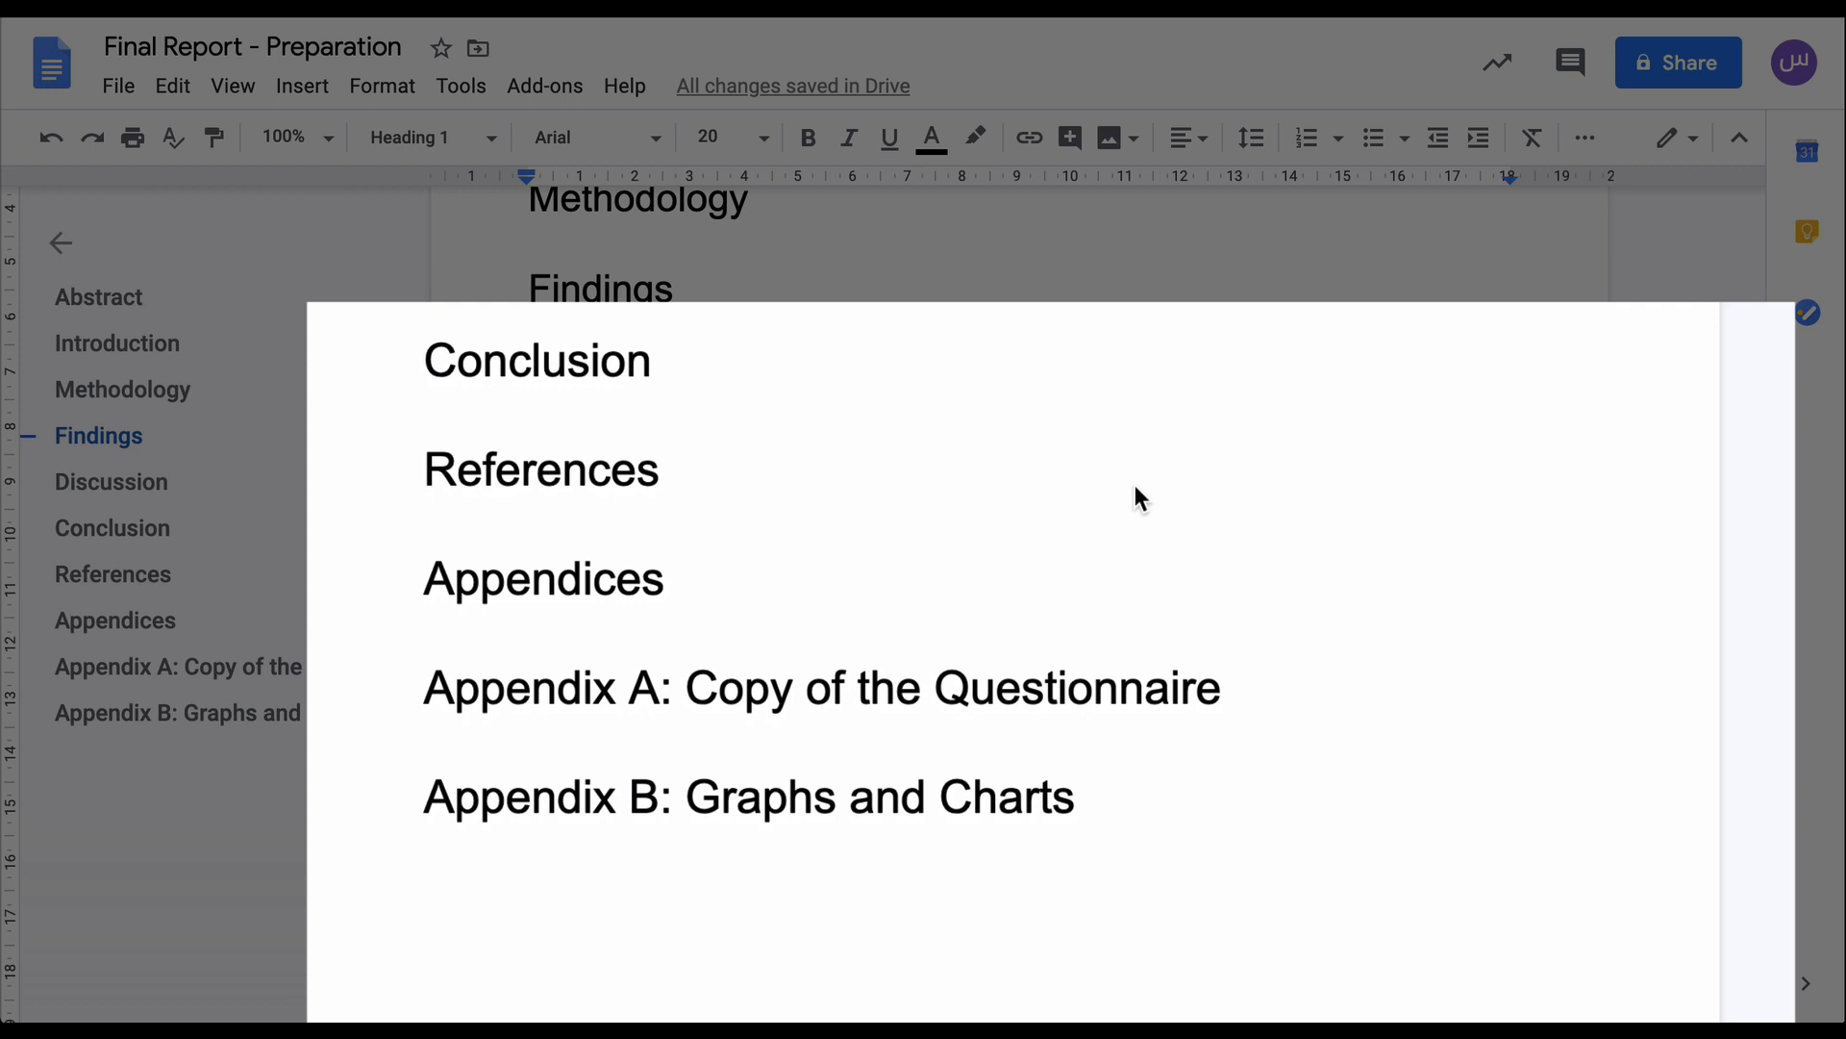
scroll(1135, 488, "down", 3)
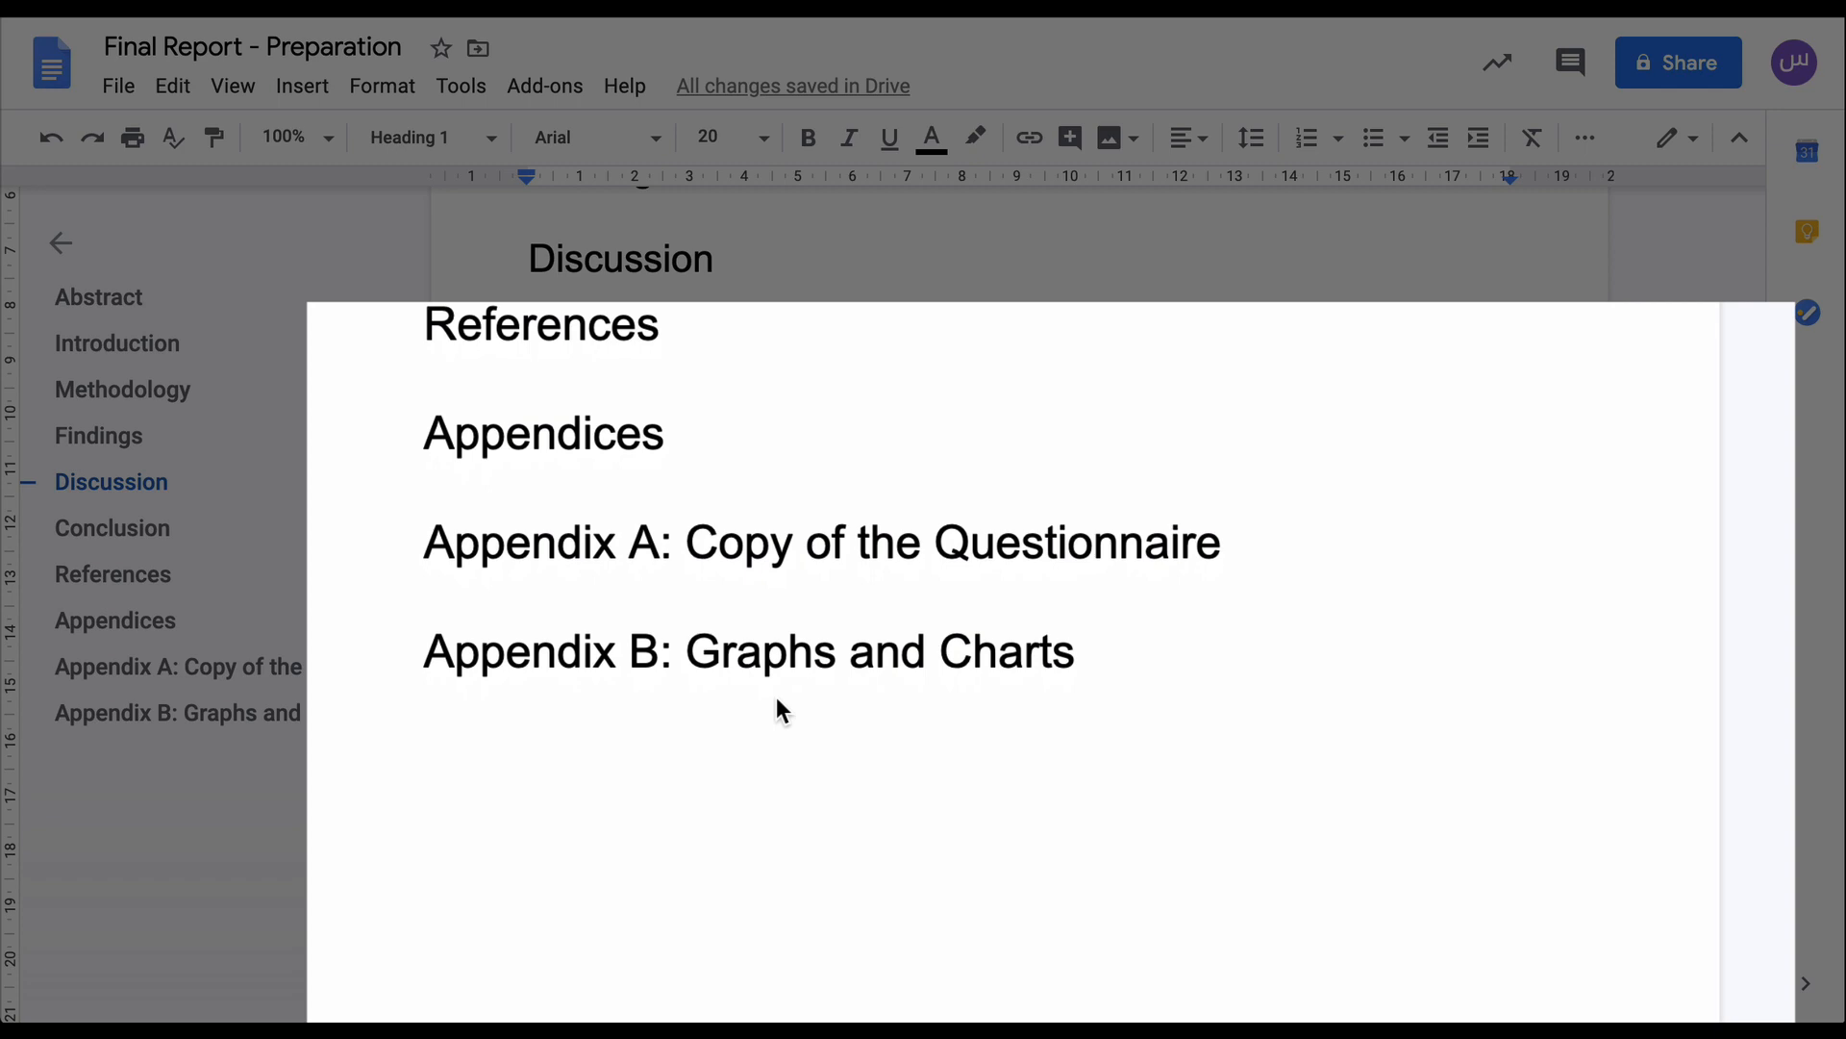
scroll(822, 753, "up", 5)
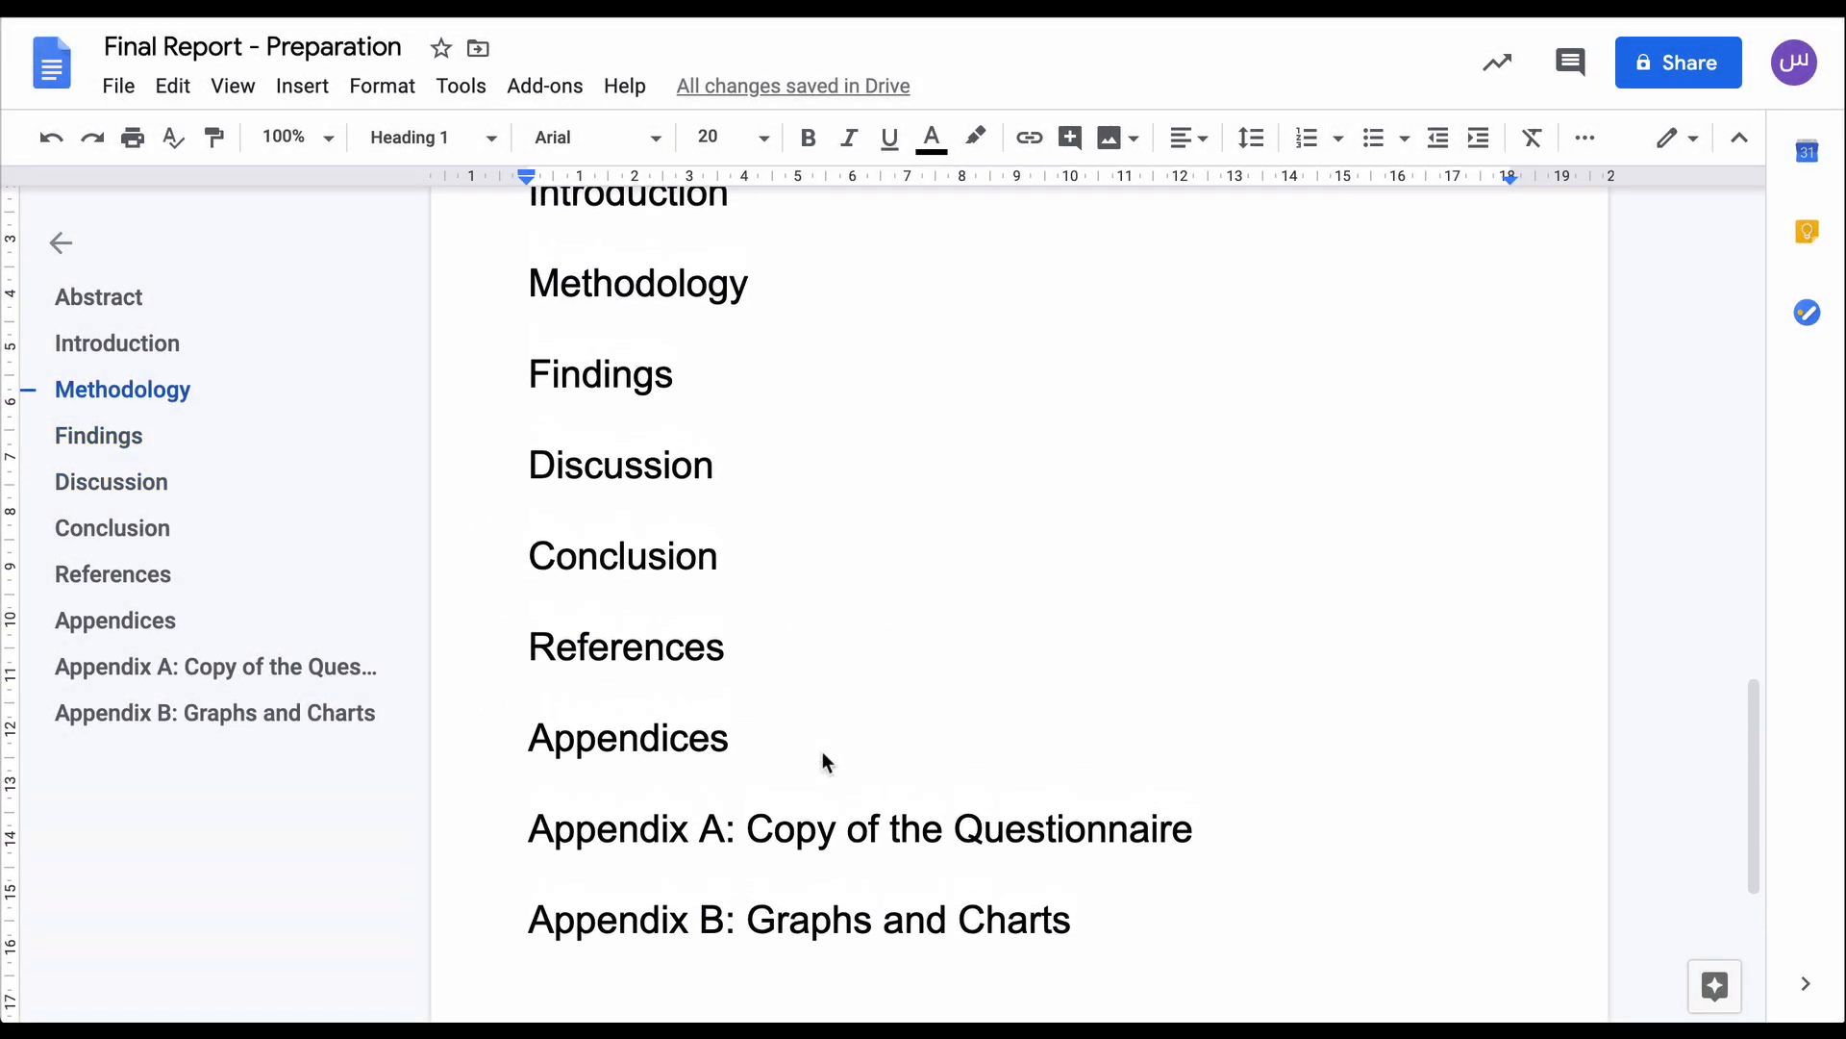
scroll(822, 751, "up", 2)
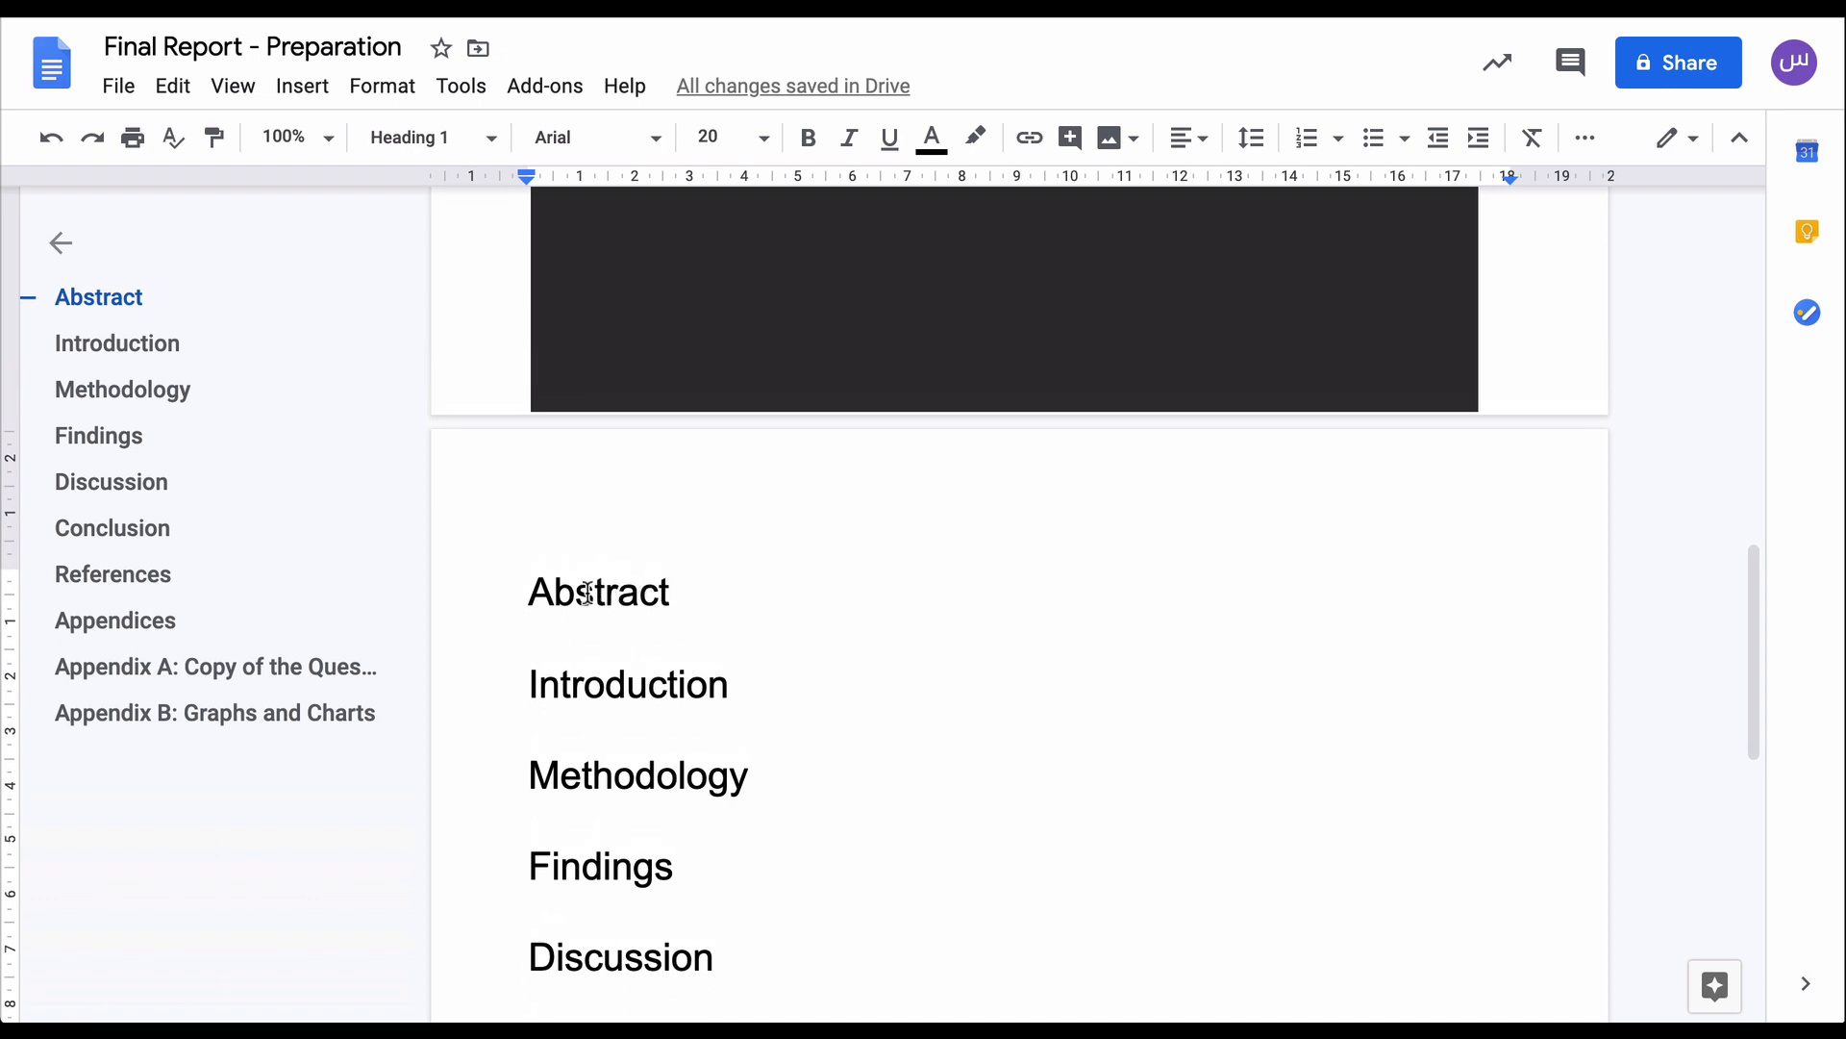
Step: Check which paragraph style the Abstract heading uses, and look over the headings down to Discussion
double_click(588, 594)
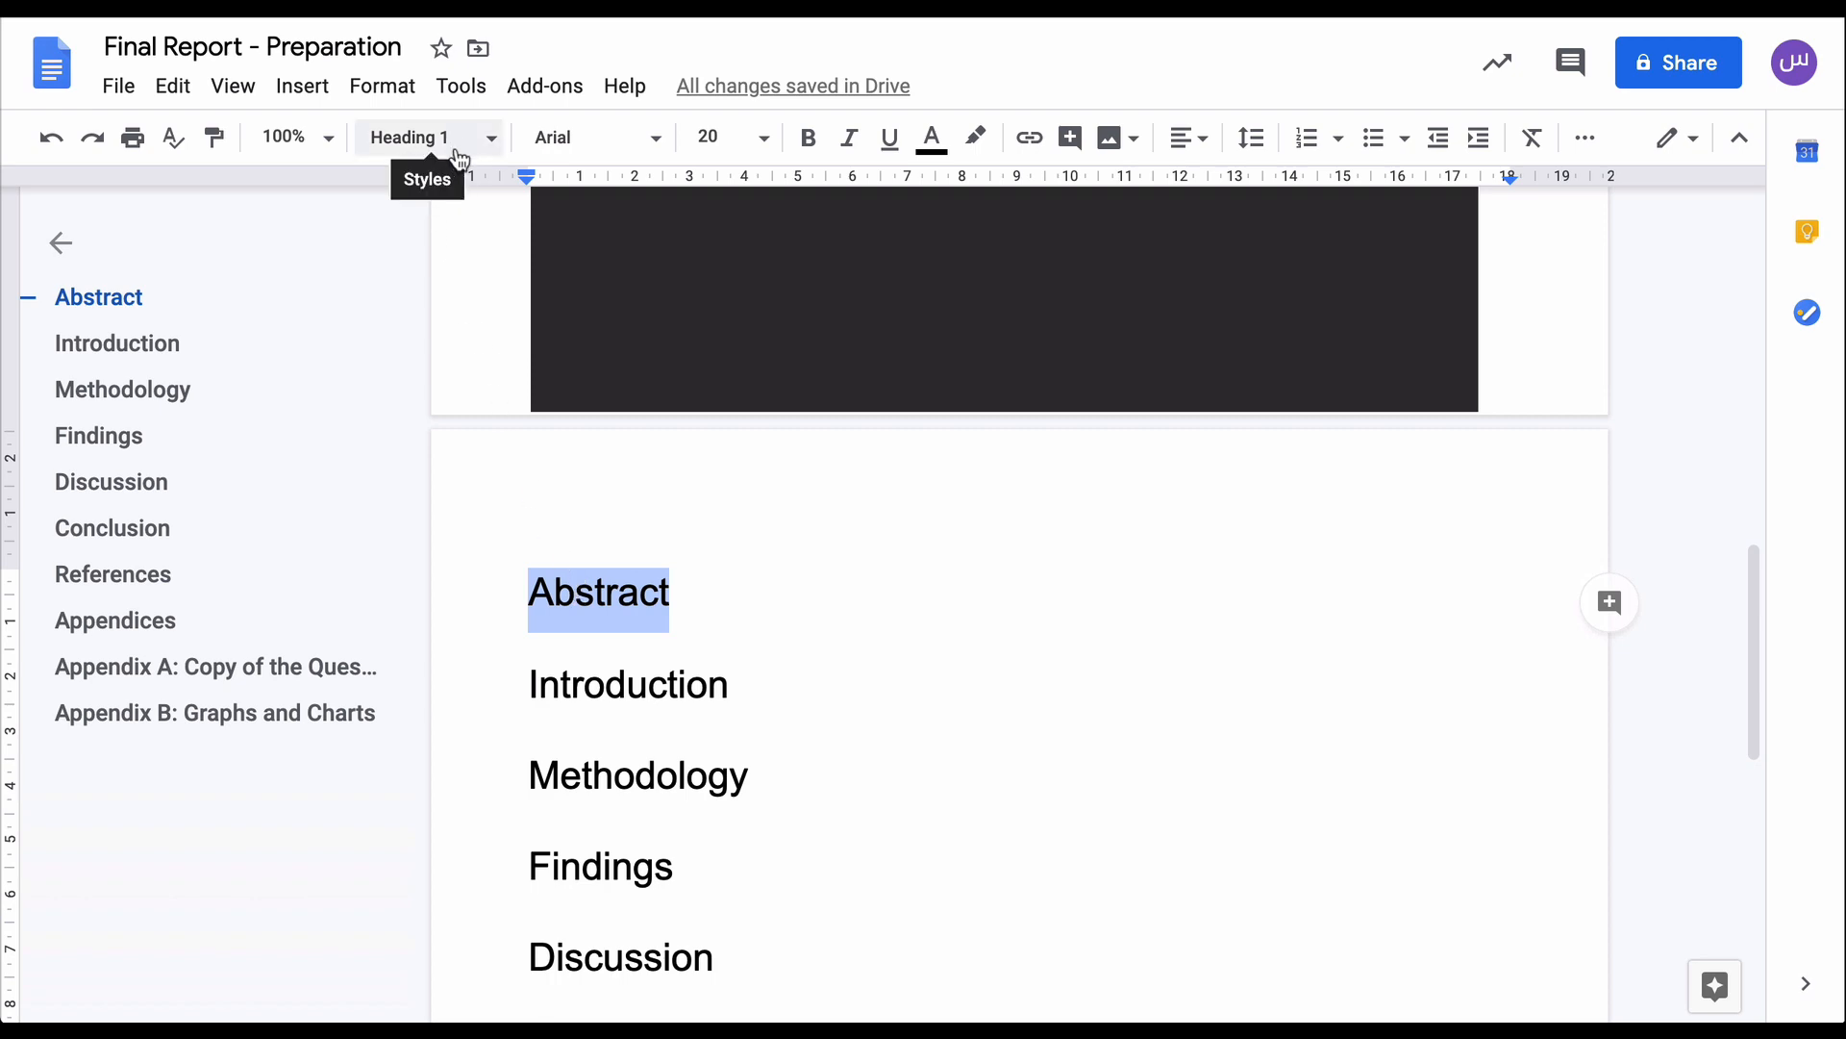
left_click(473, 146)
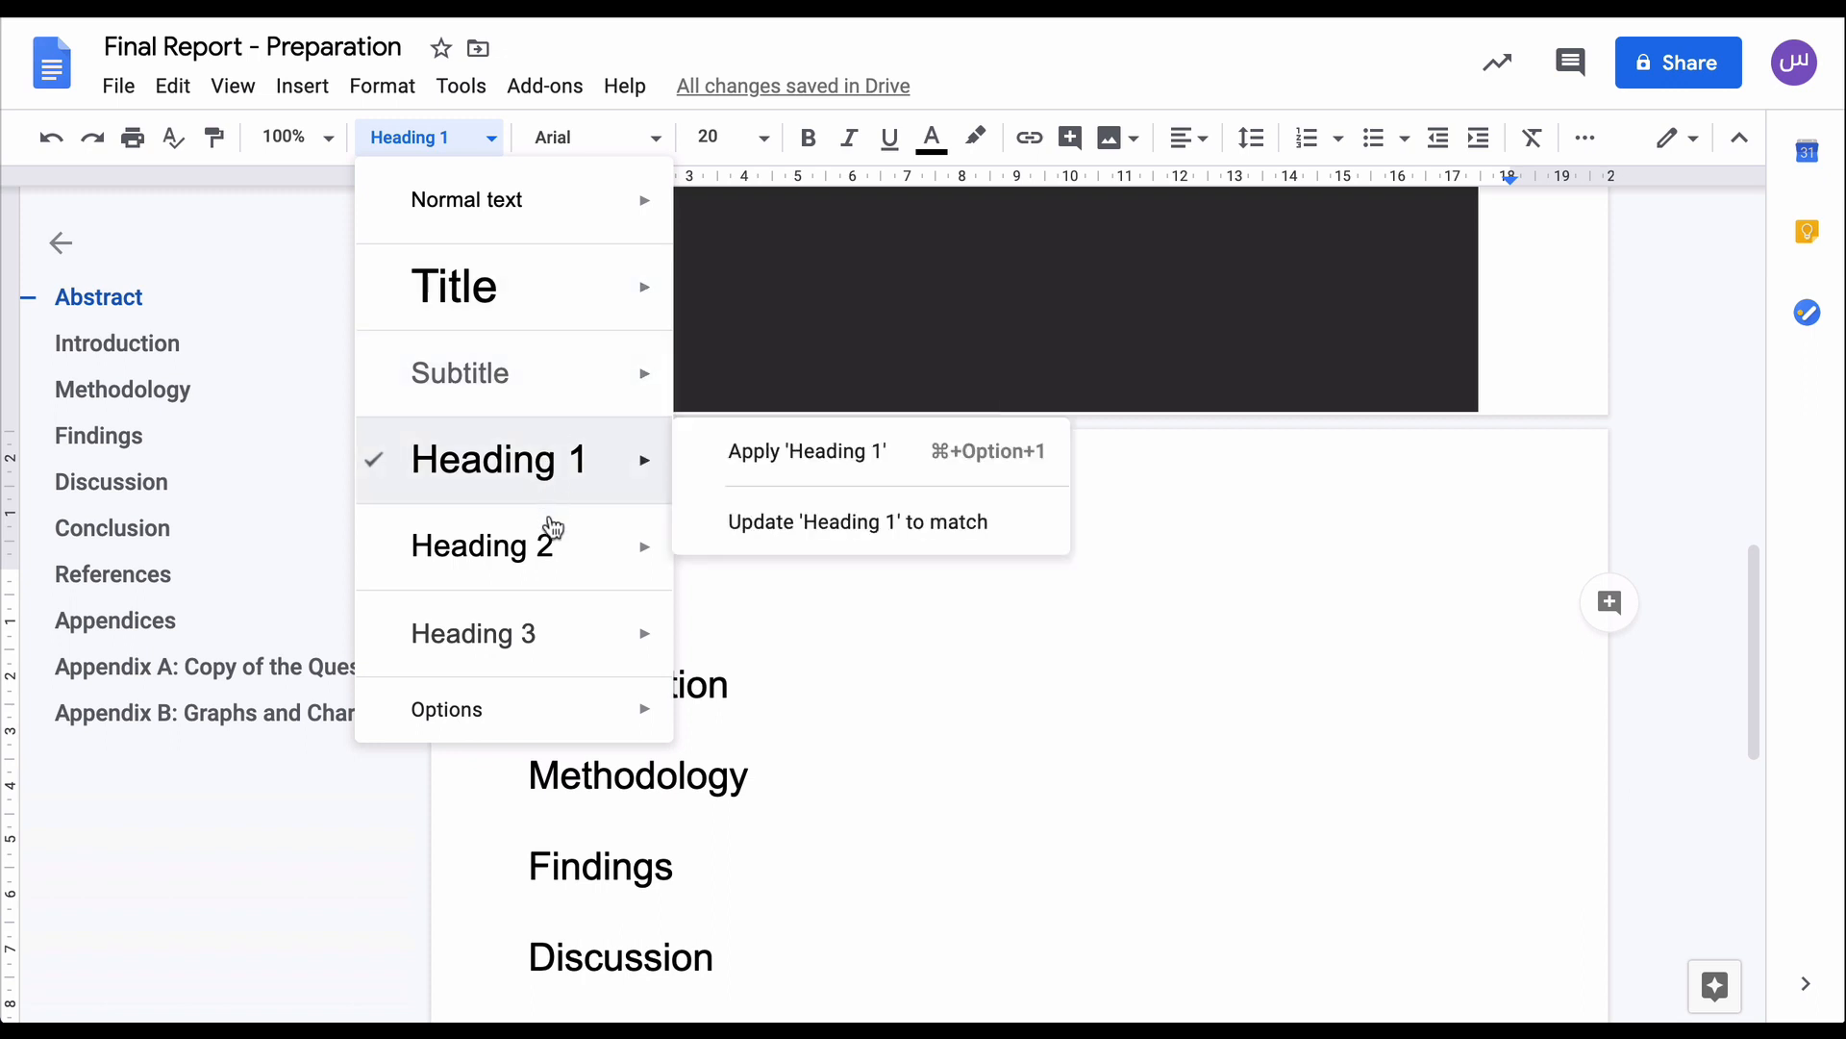
mouse_move(548, 589)
mouse_move(553, 459)
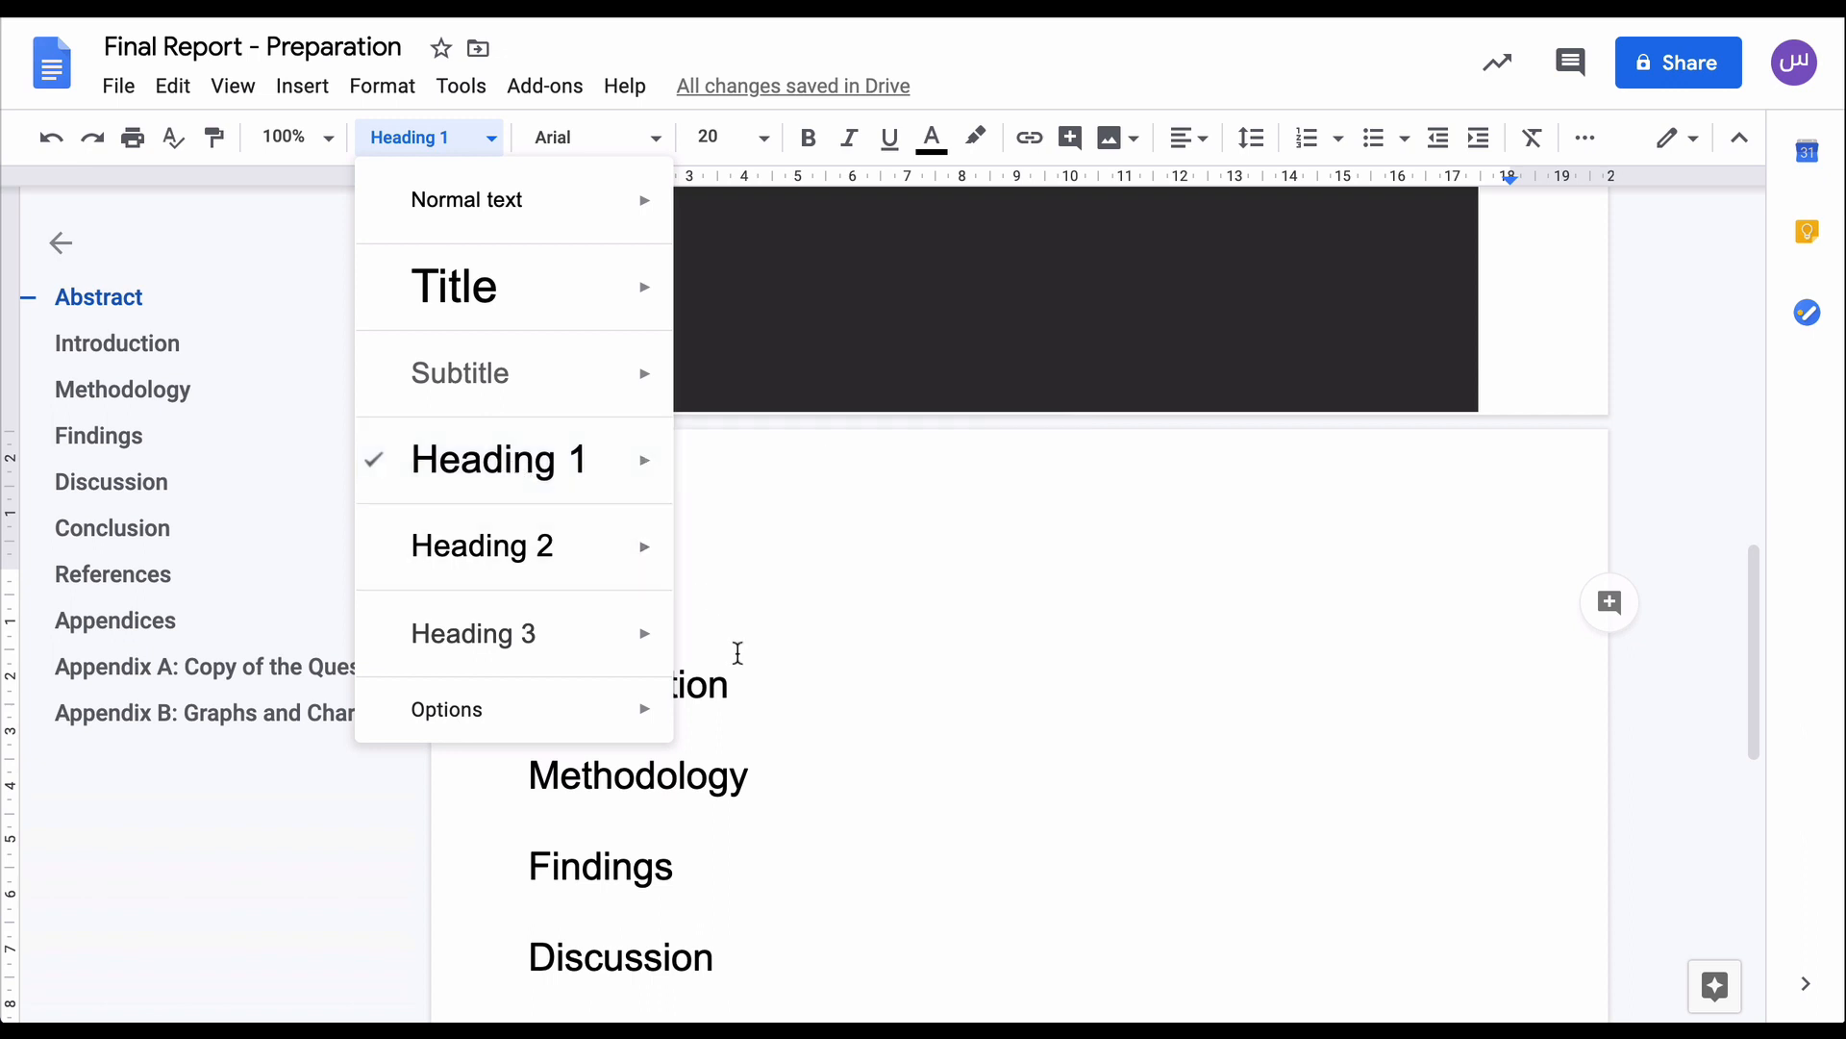
left_click(770, 738)
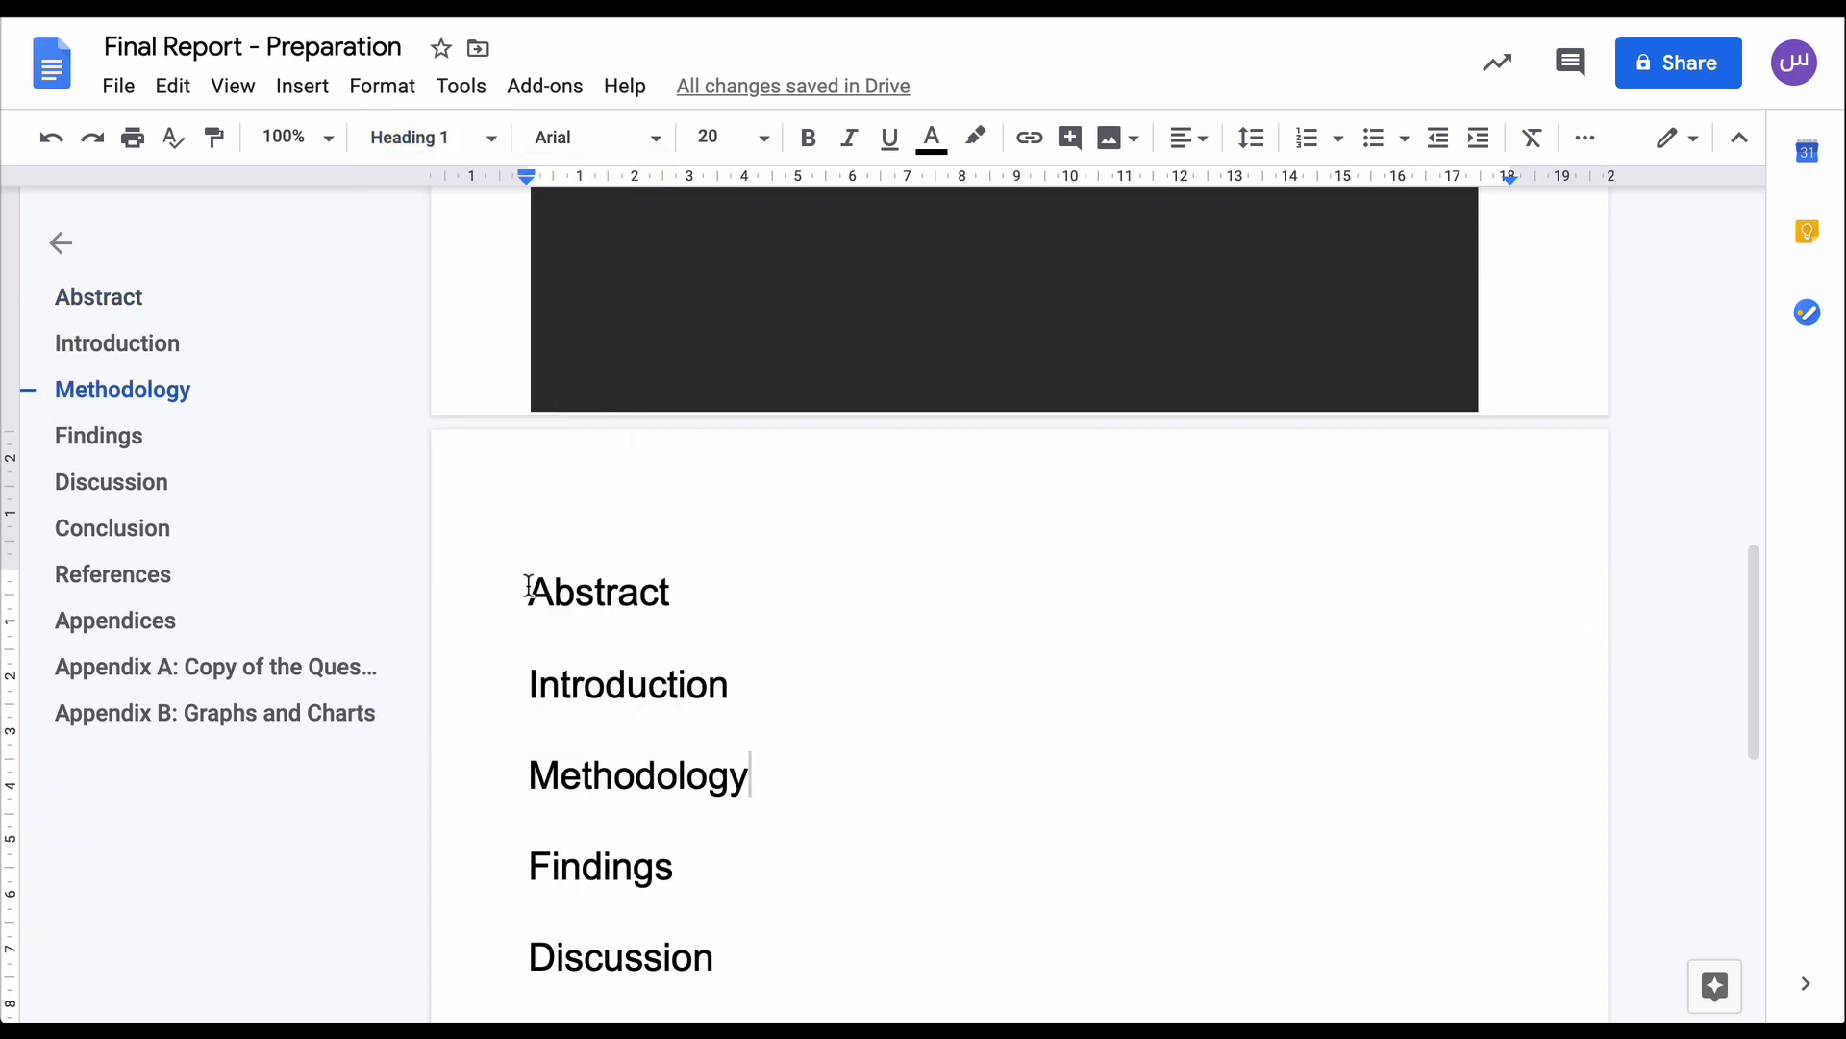
left_click_drag(529, 588, 702, 945)
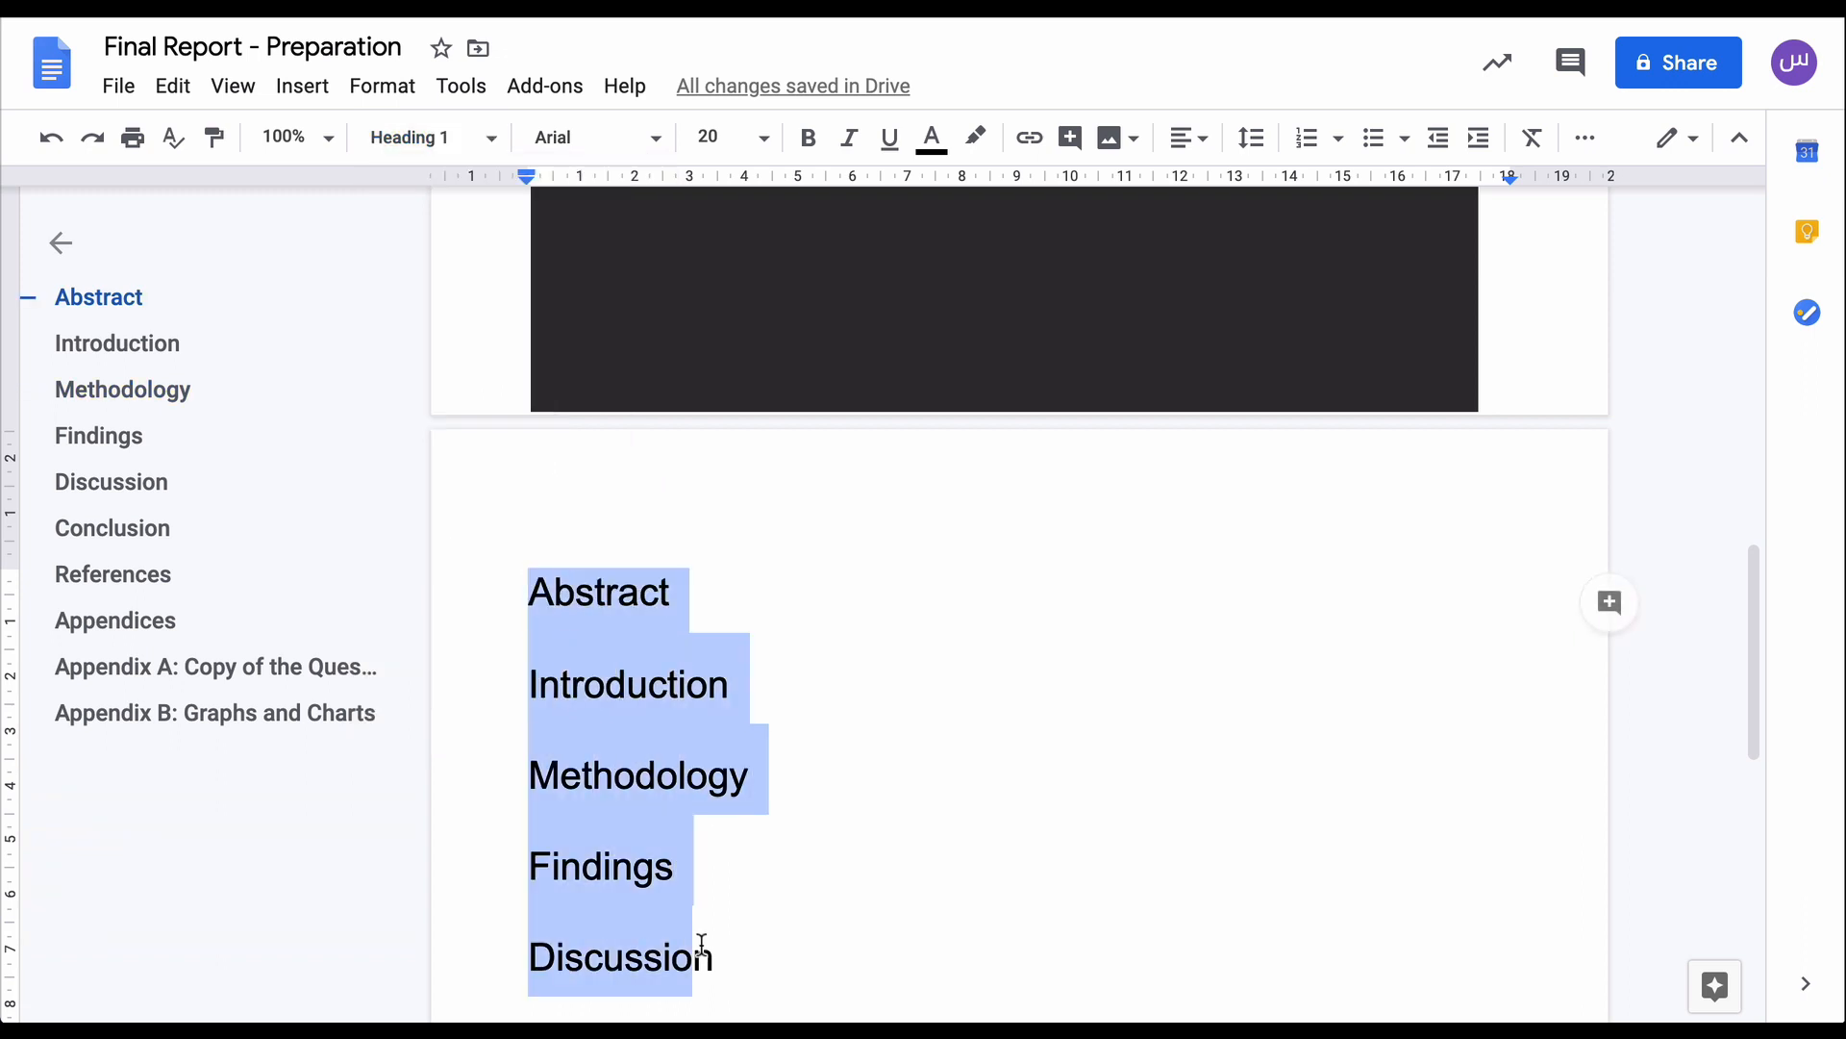
left_click(601, 526)
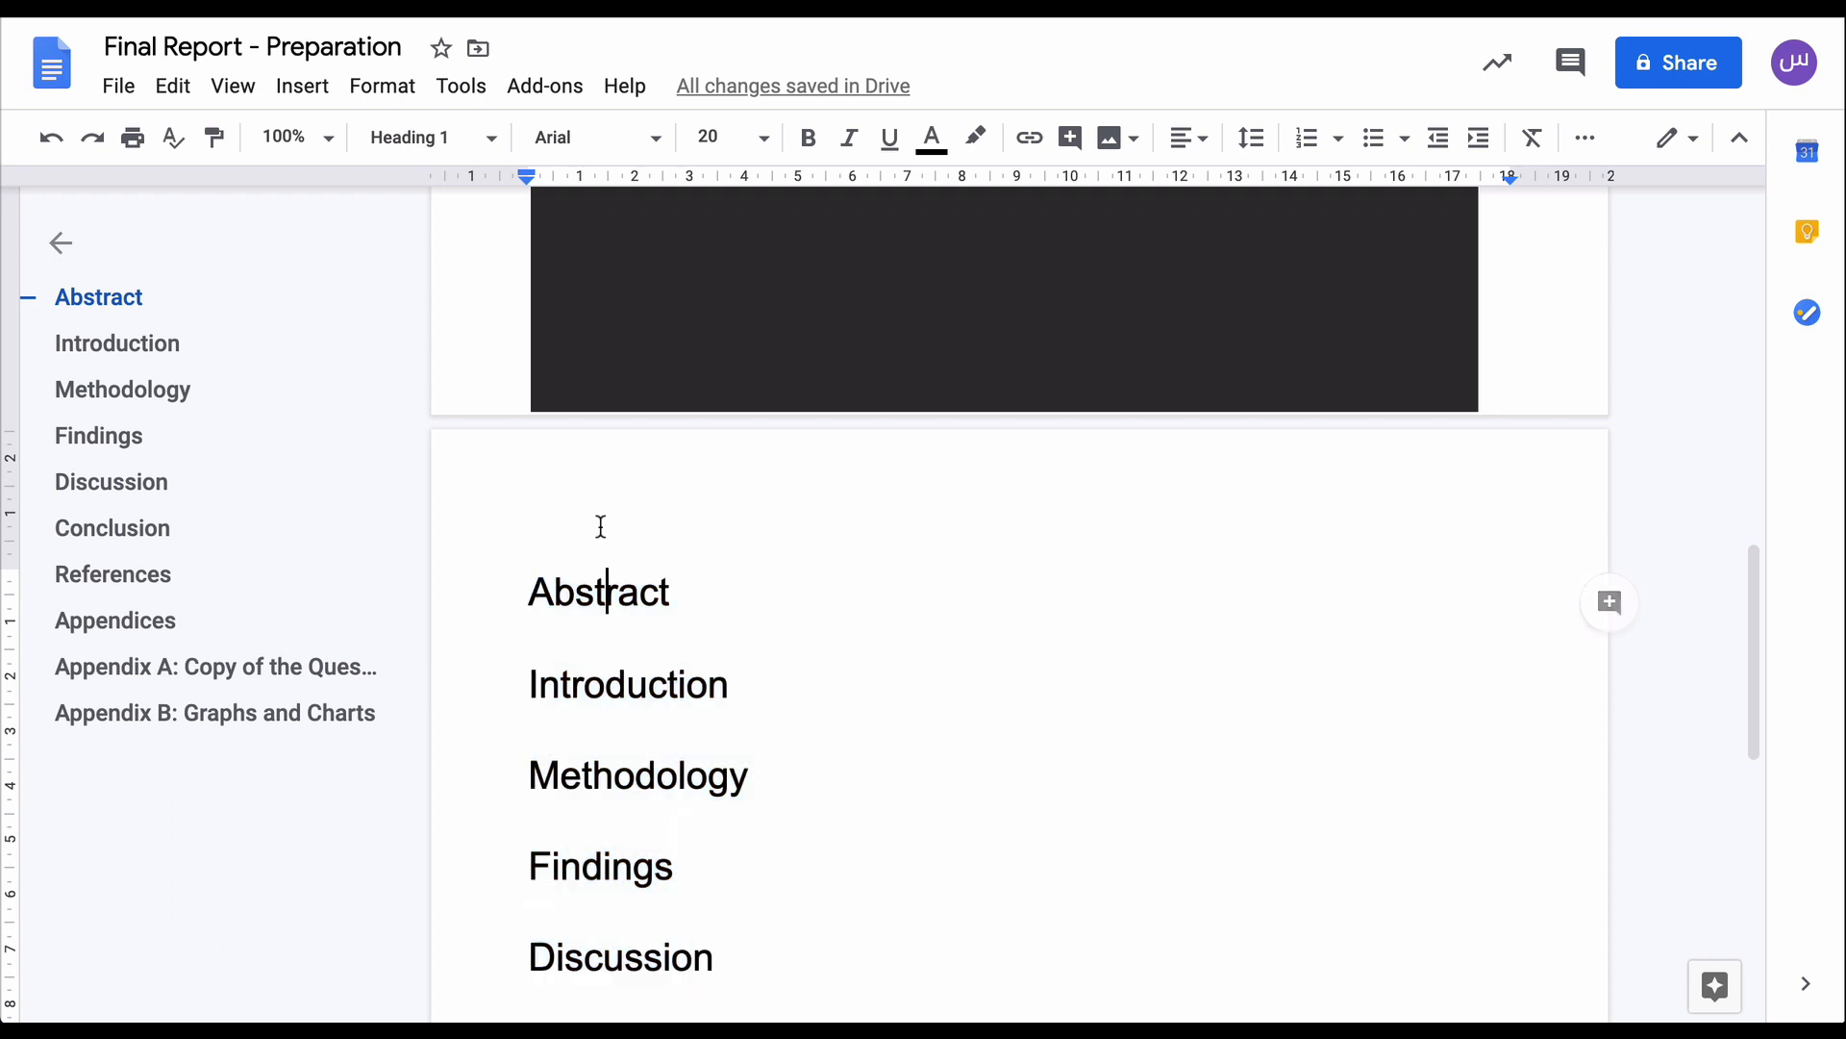
Step: Insert two empty lines above the Abstract heading and place the cursor in the empty space
left_click(525, 581)
key("Return")
key("Up")
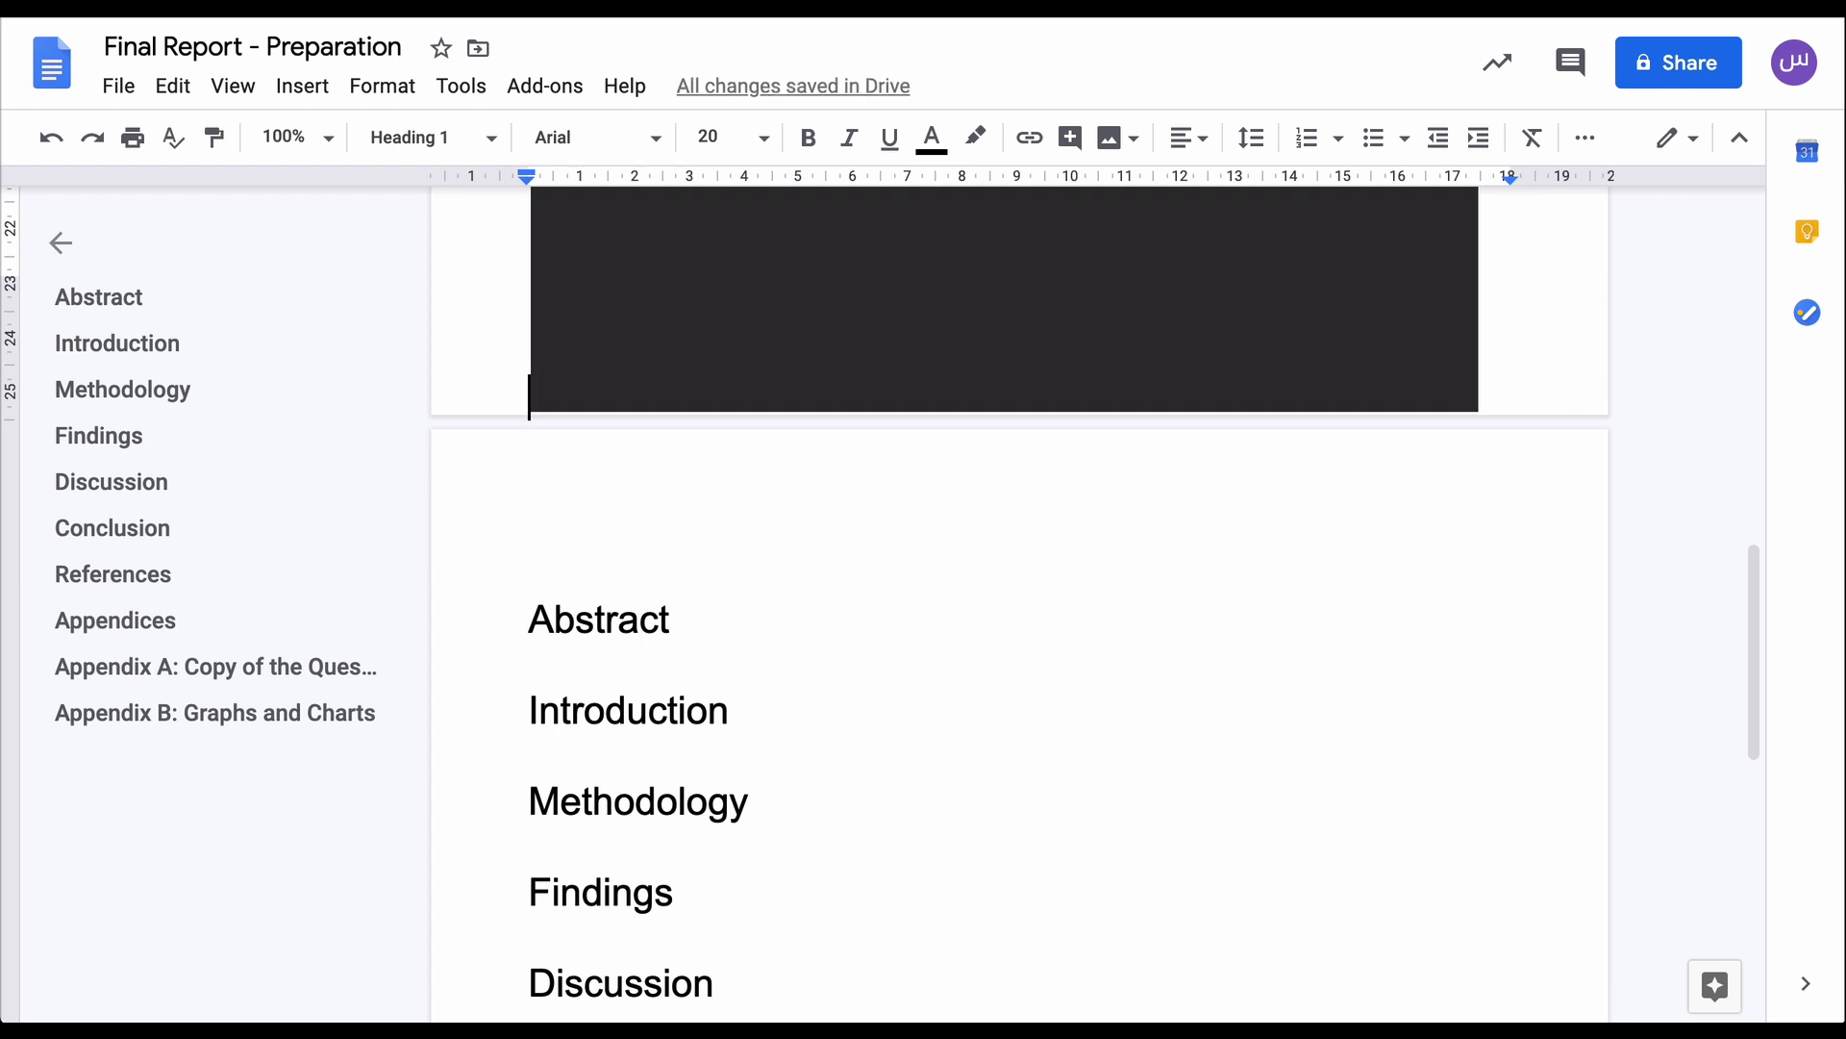
key("Down")
key("Down")
key("Return")
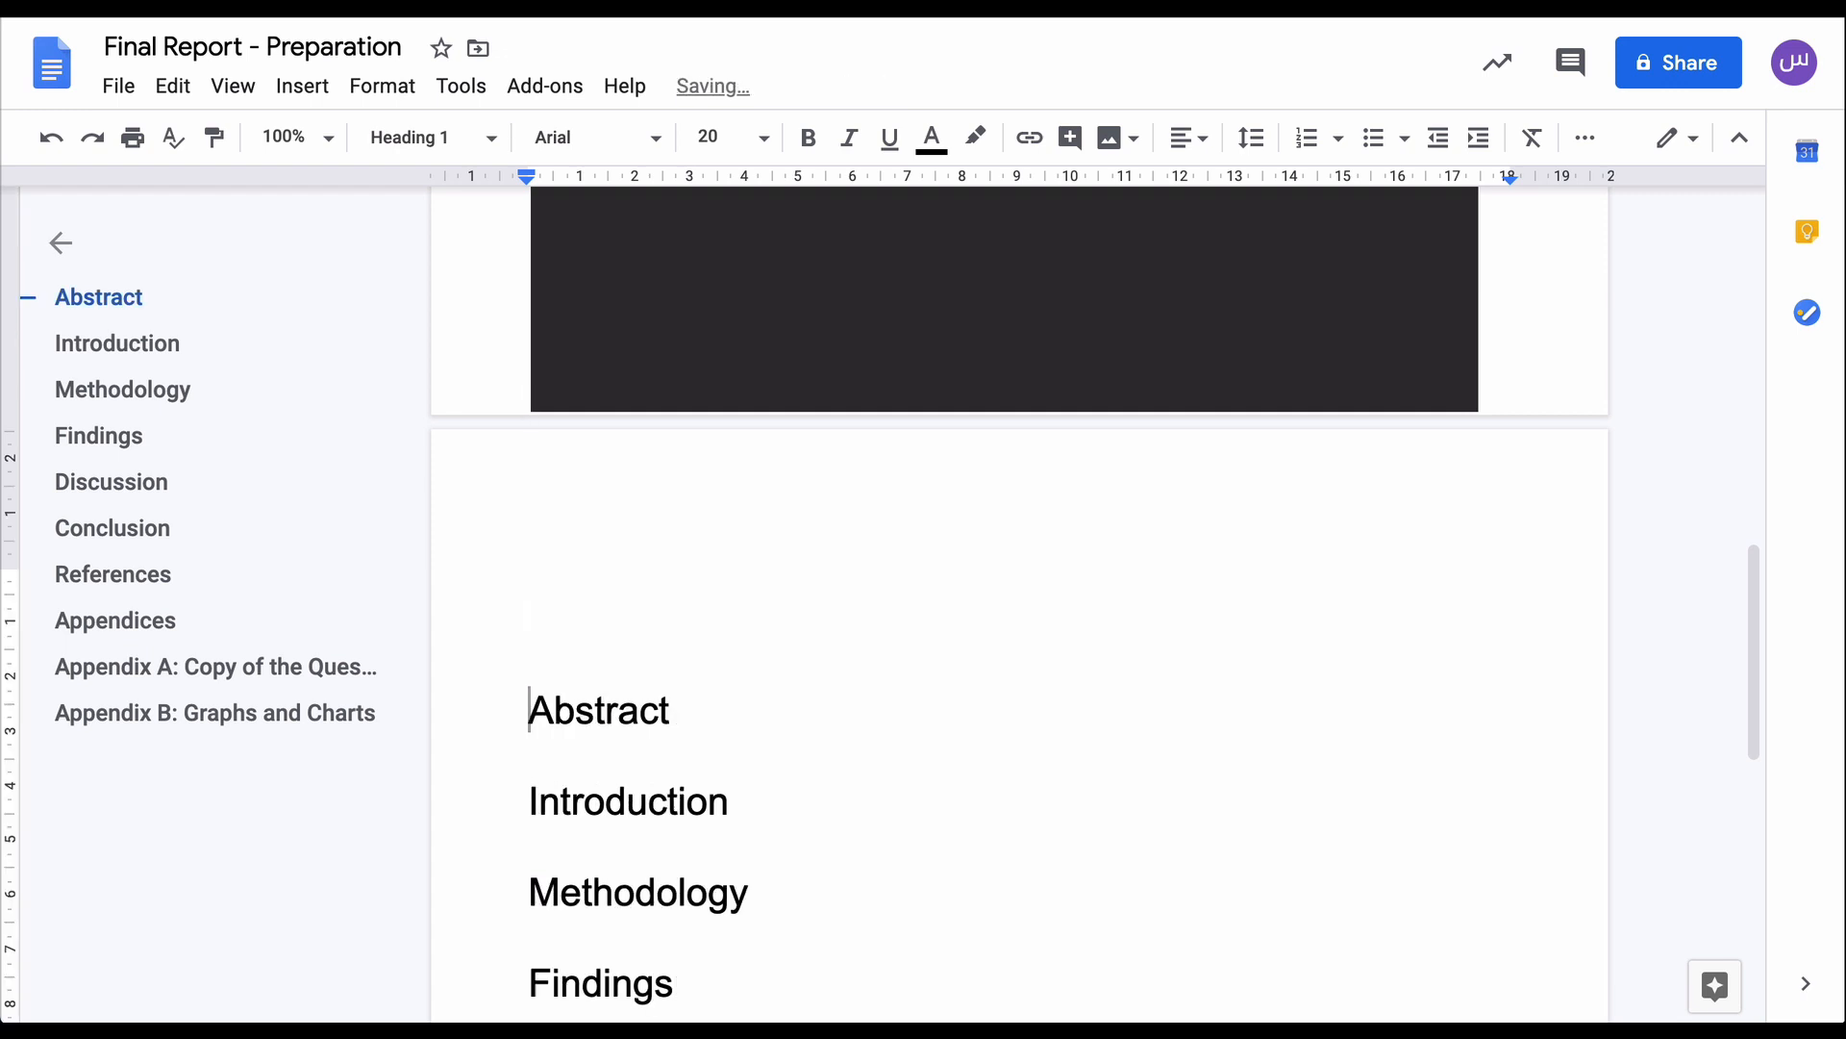
key("Up")
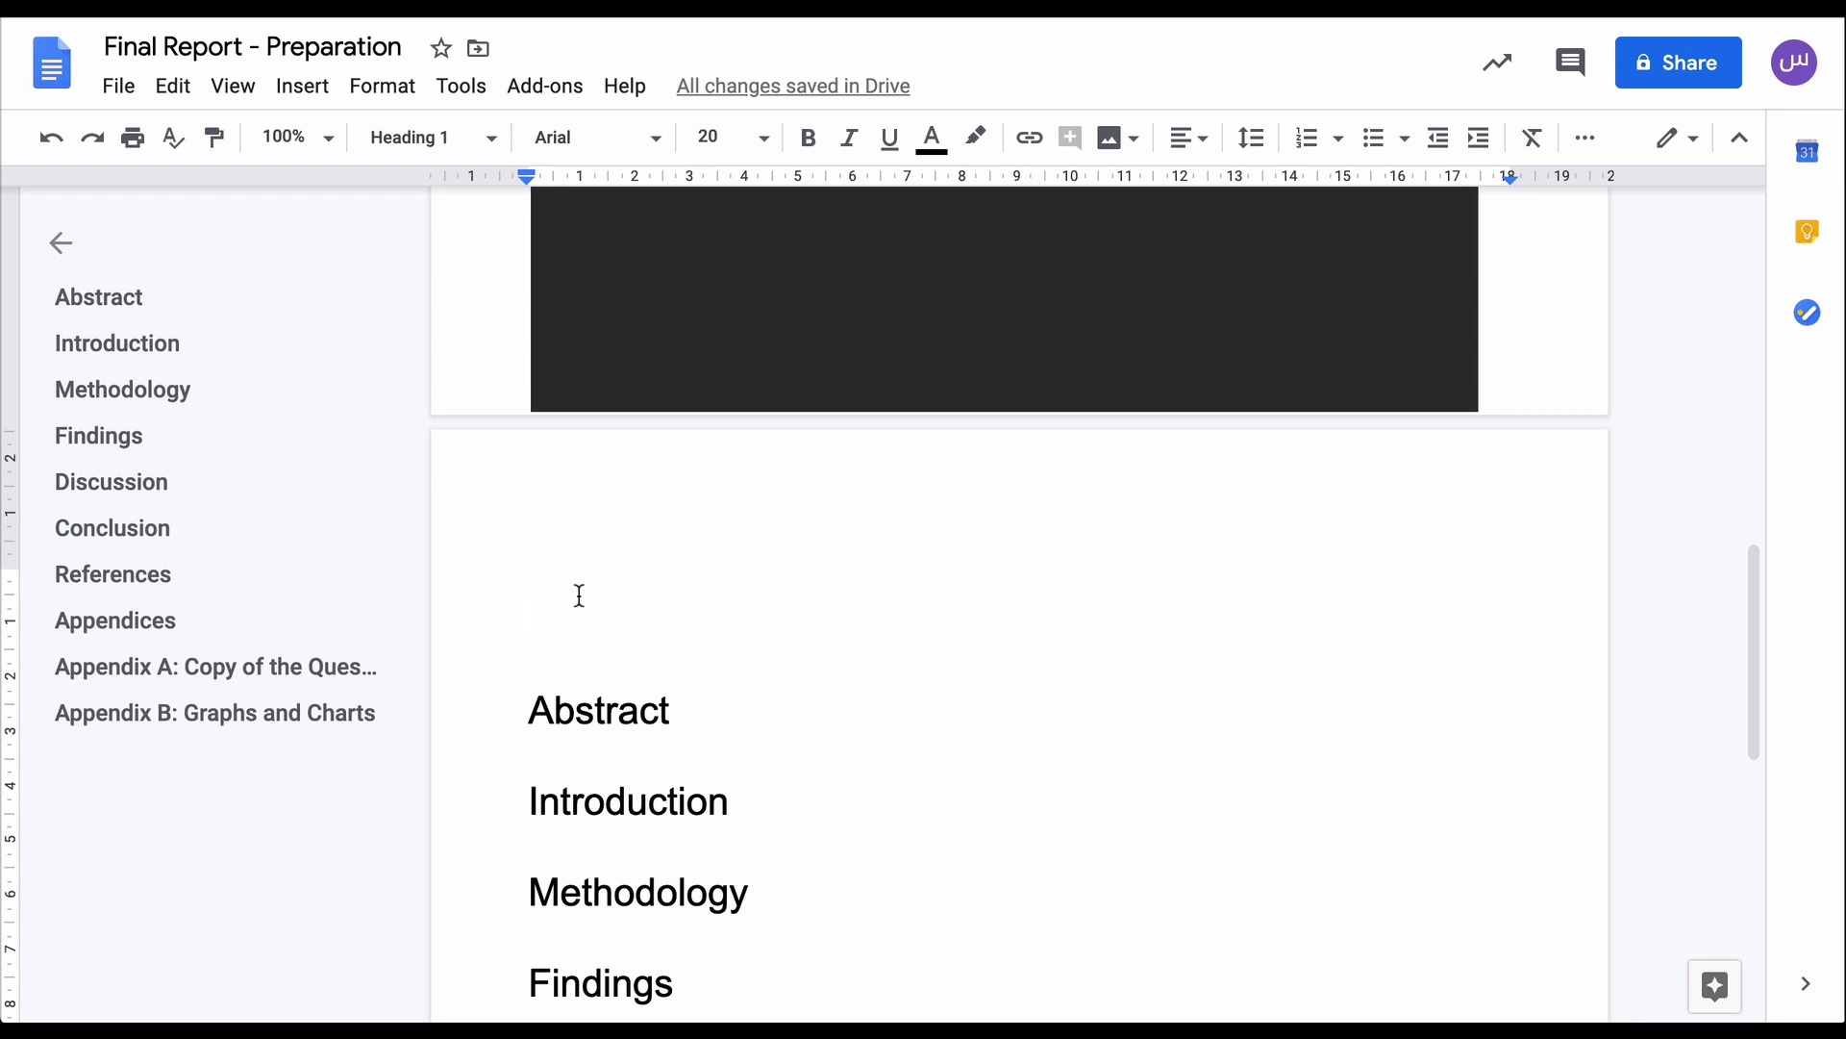
scroll(580, 596, "up", 4)
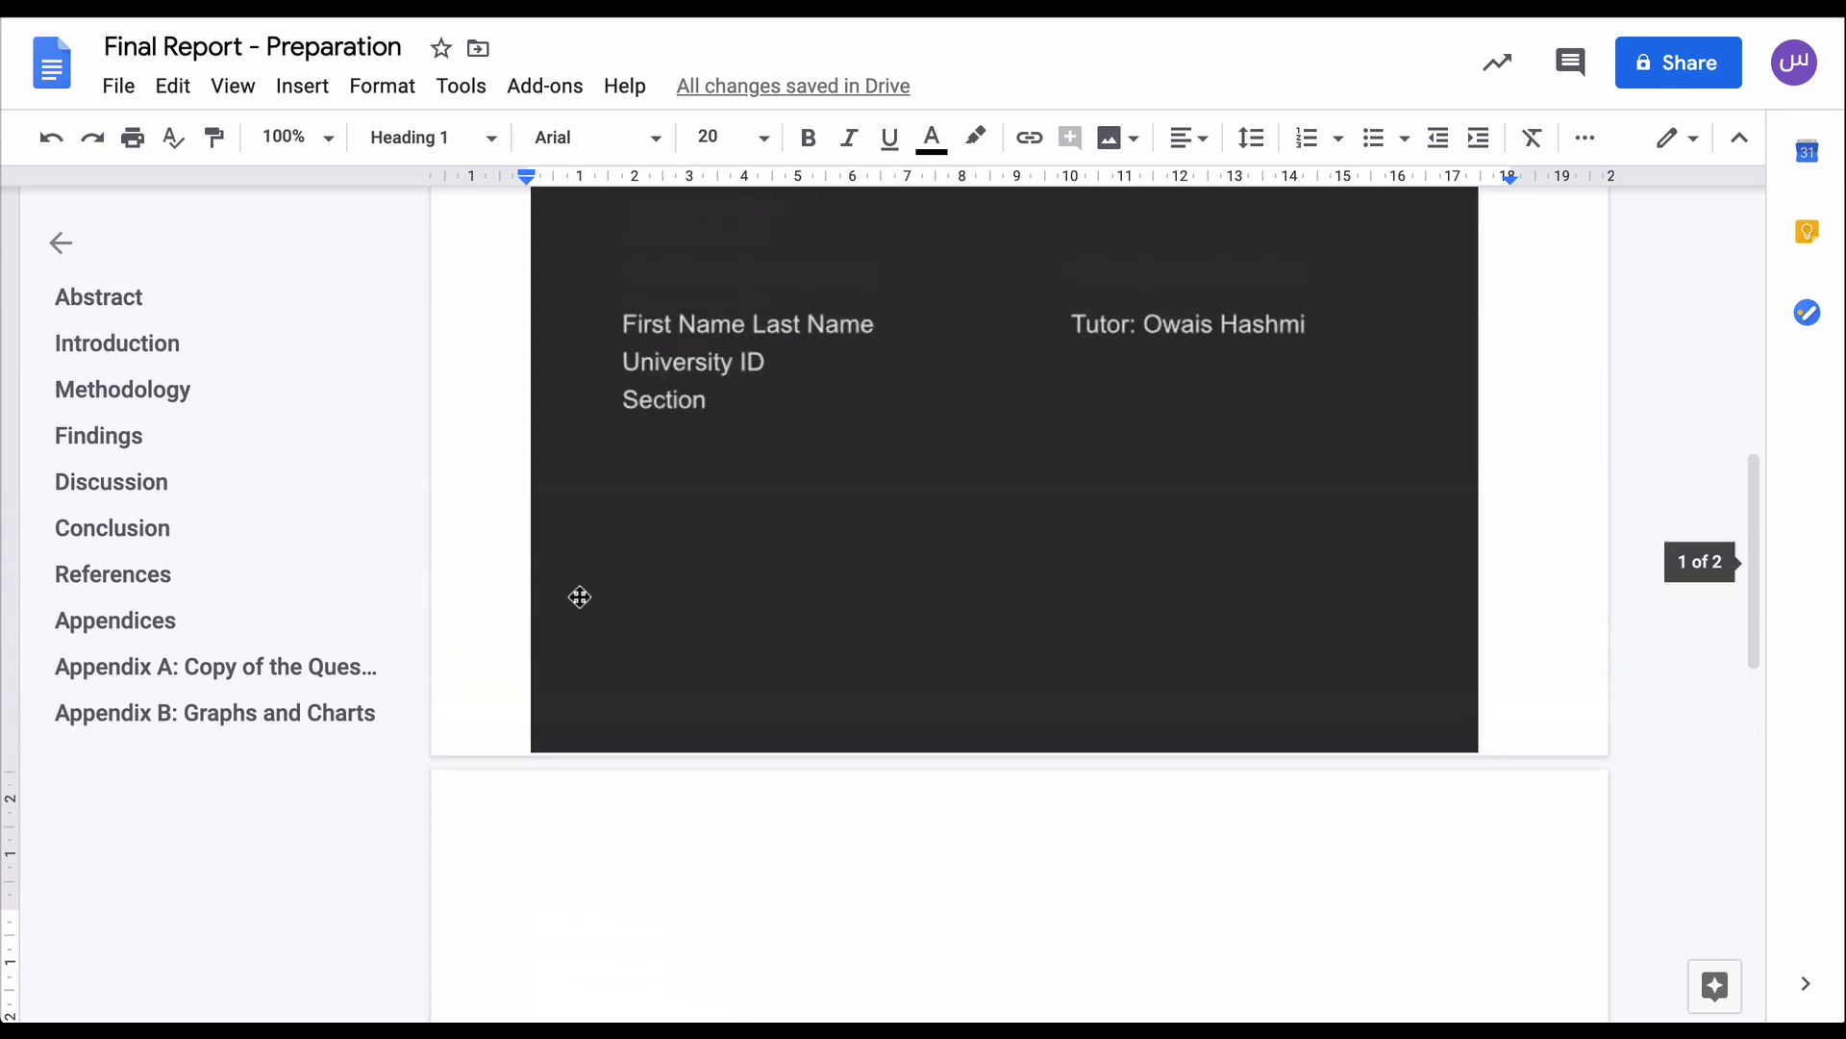
scroll(580, 596, "up", 3)
scroll(579, 597, "down", 8)
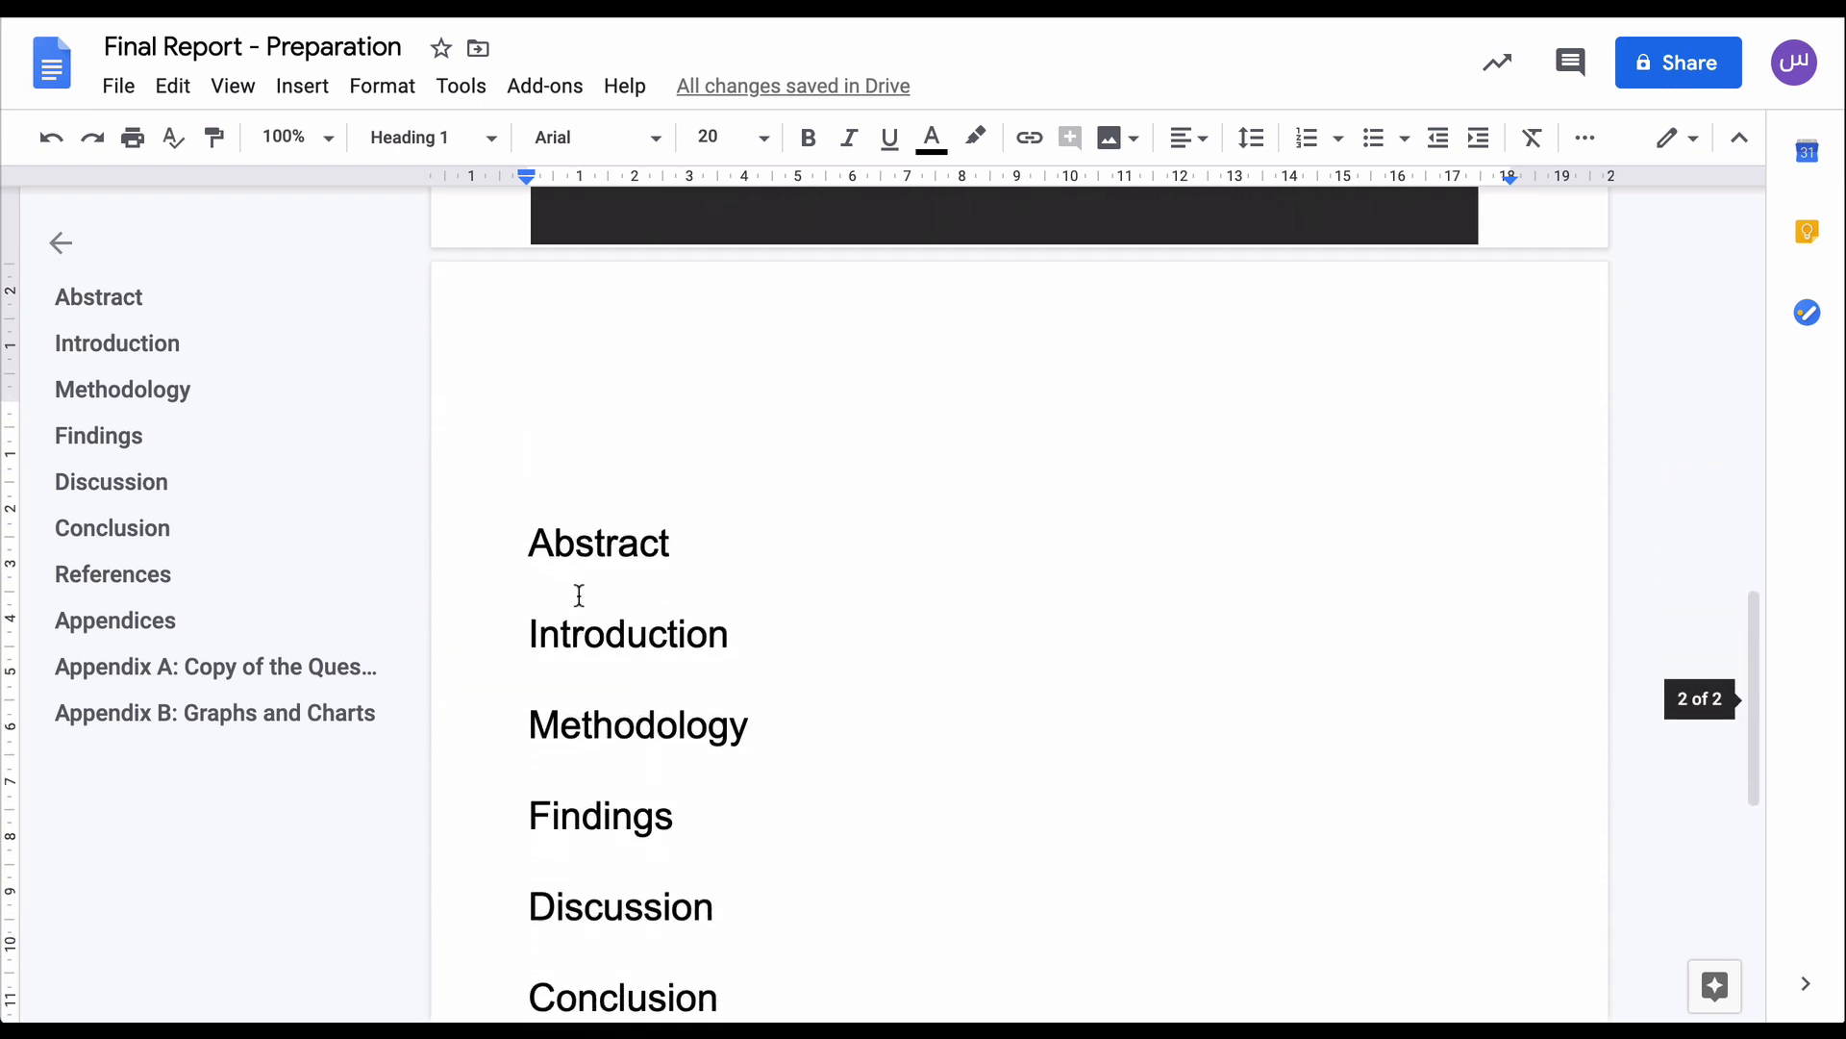
scroll(580, 596, "up", 1)
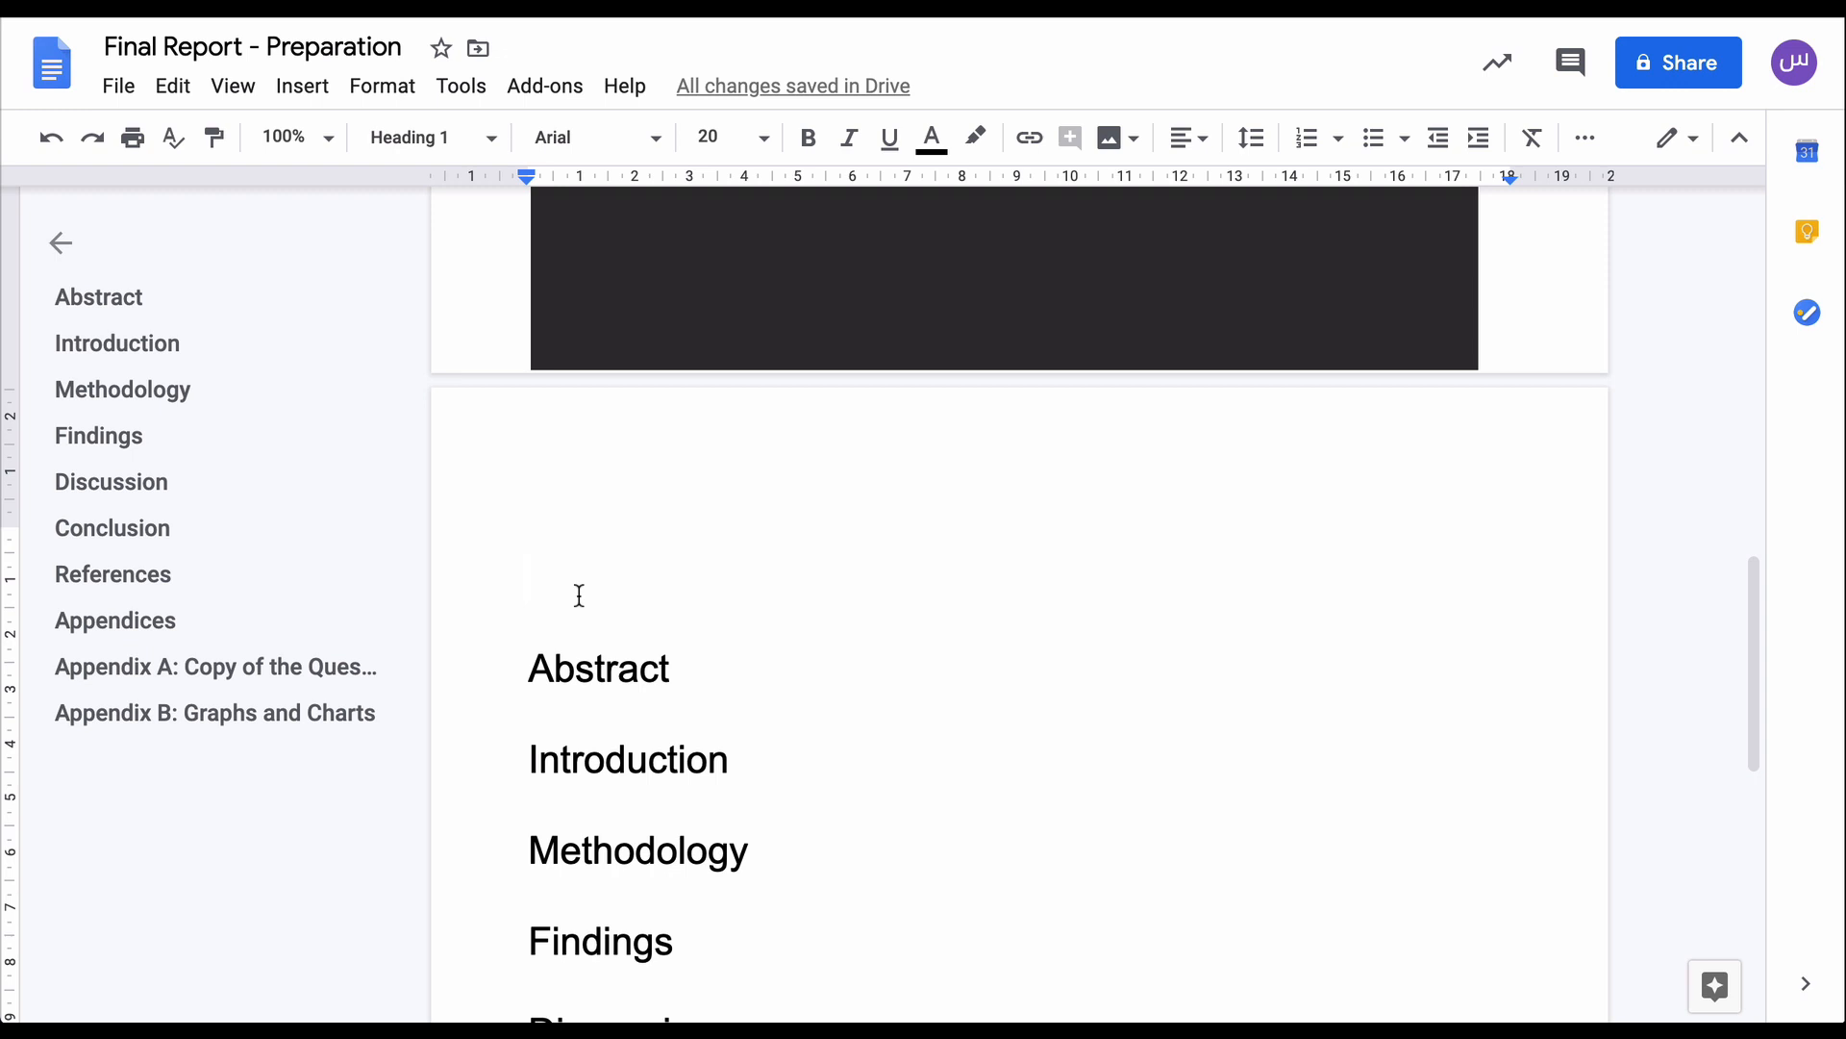
Step: Check the paragraph style of the Abstract, Methodology and Introduction headings one after another
left_click_drag(525, 667, 667, 670)
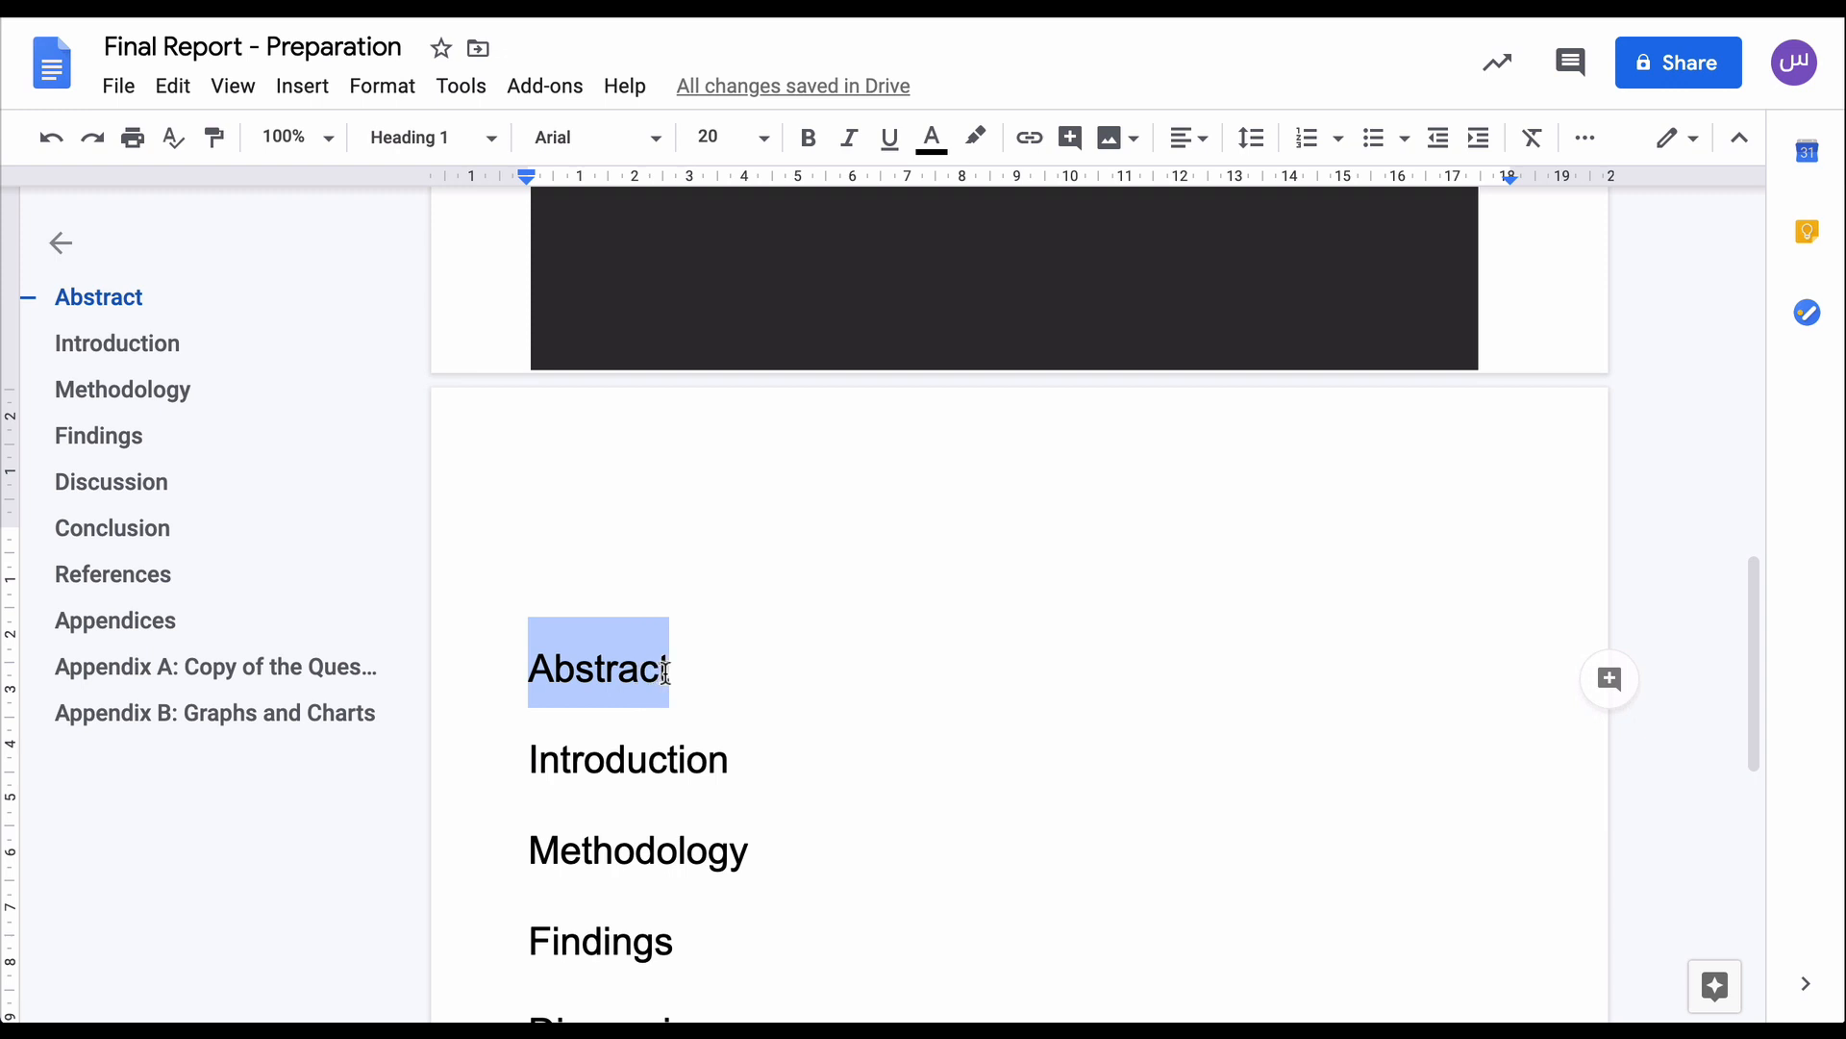
left_click(619, 535)
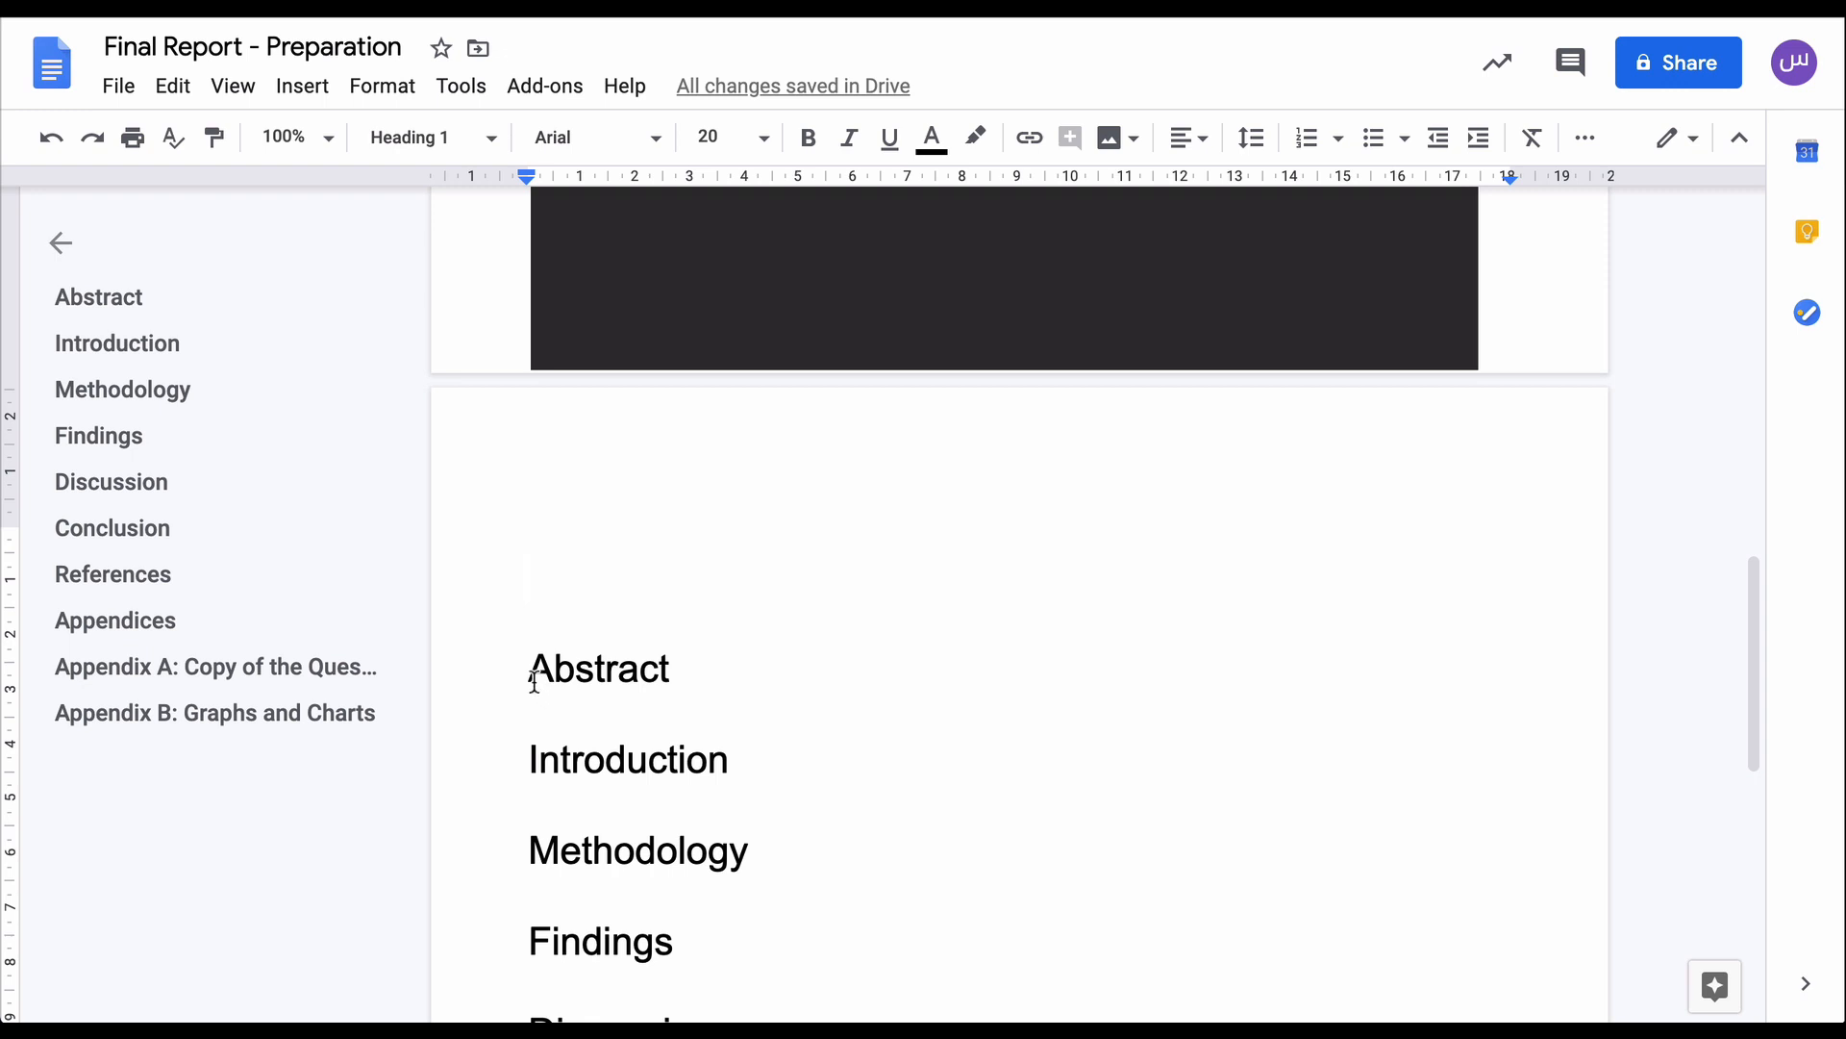
left_click(567, 833)
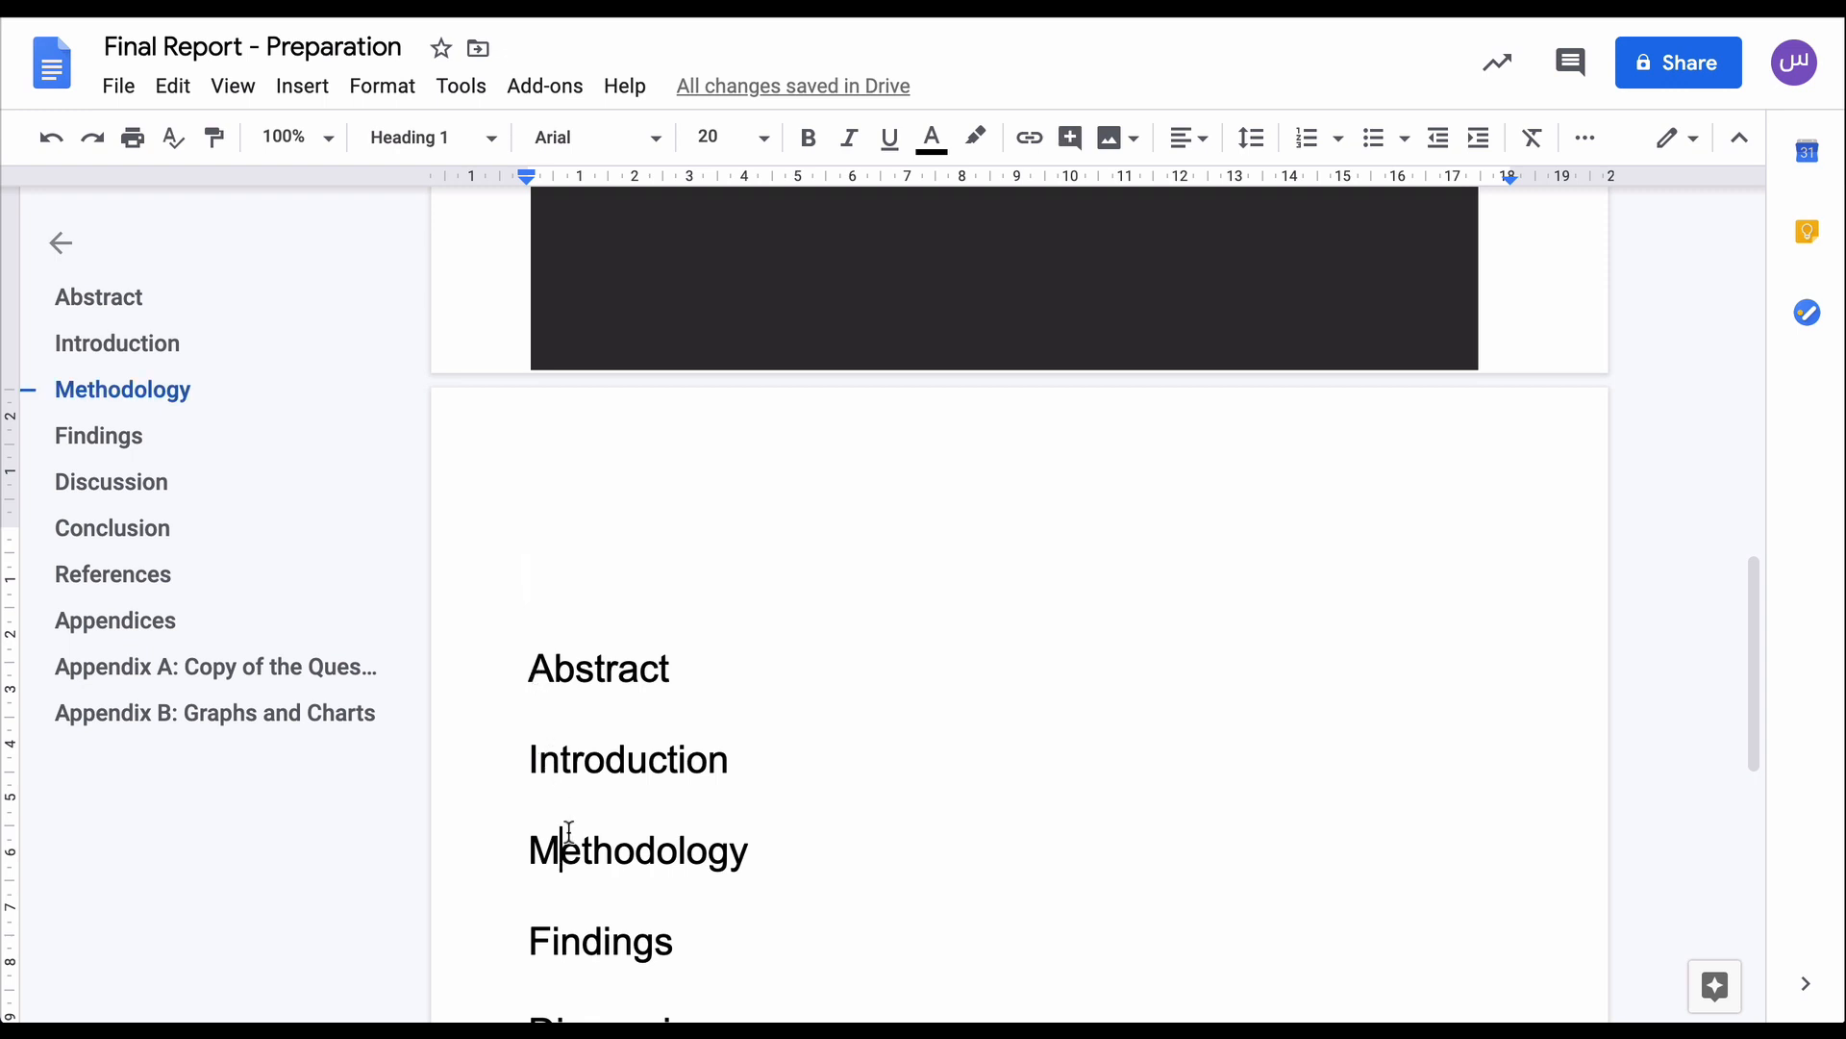
left_click(582, 756)
left_click(587, 672)
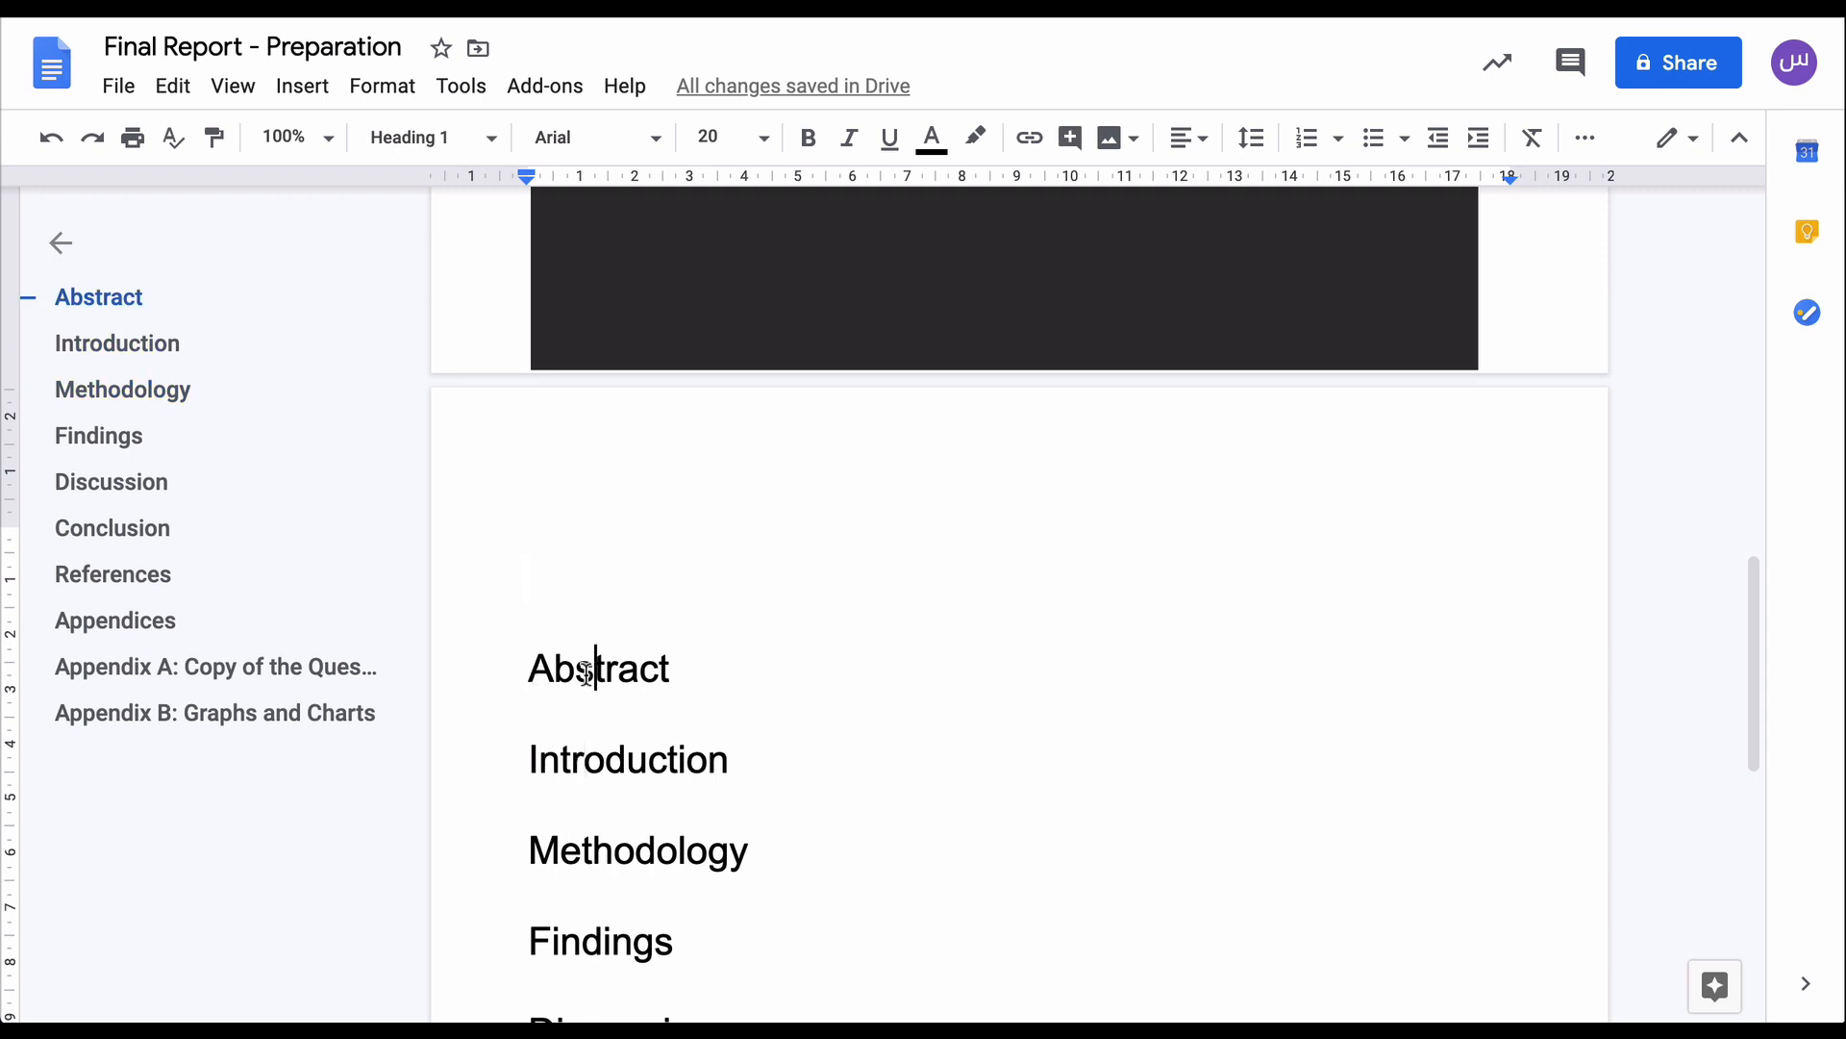
left_click(587, 762)
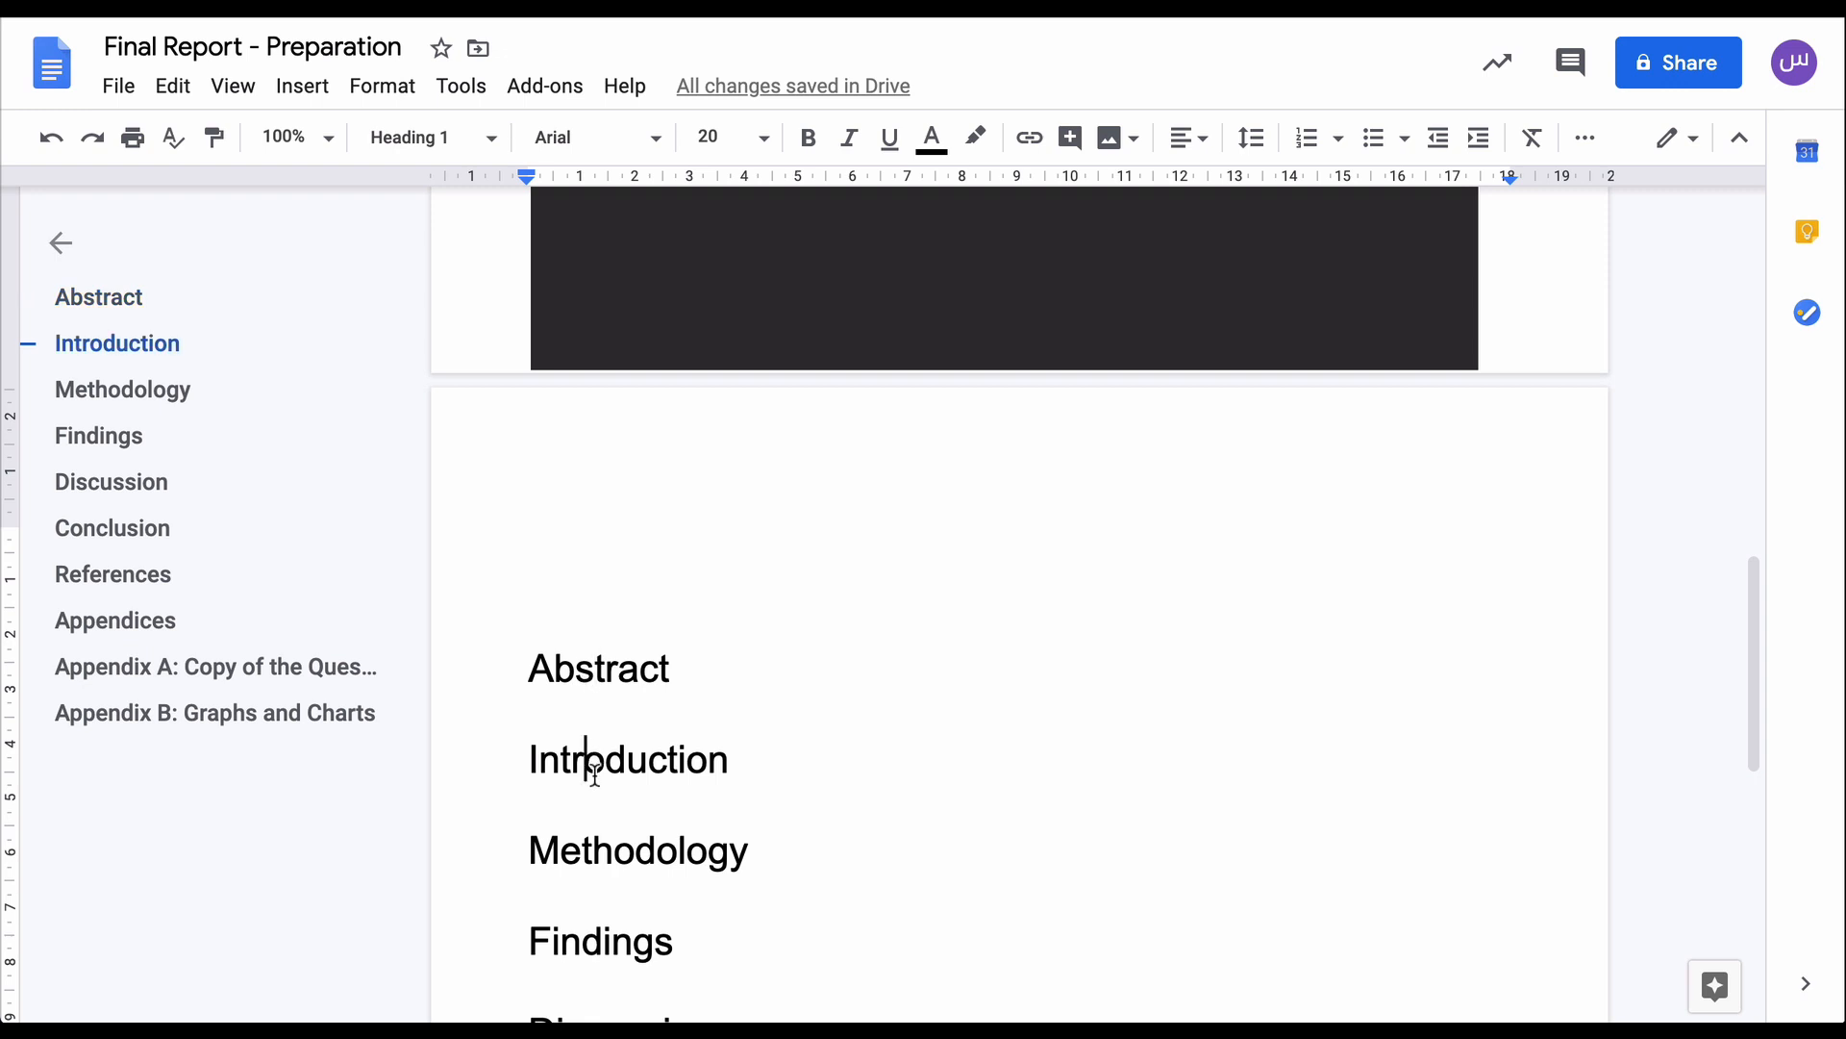
Step: Insert a table of contents with page numbers on the empty line above the Abstract heading
left_click(596, 554)
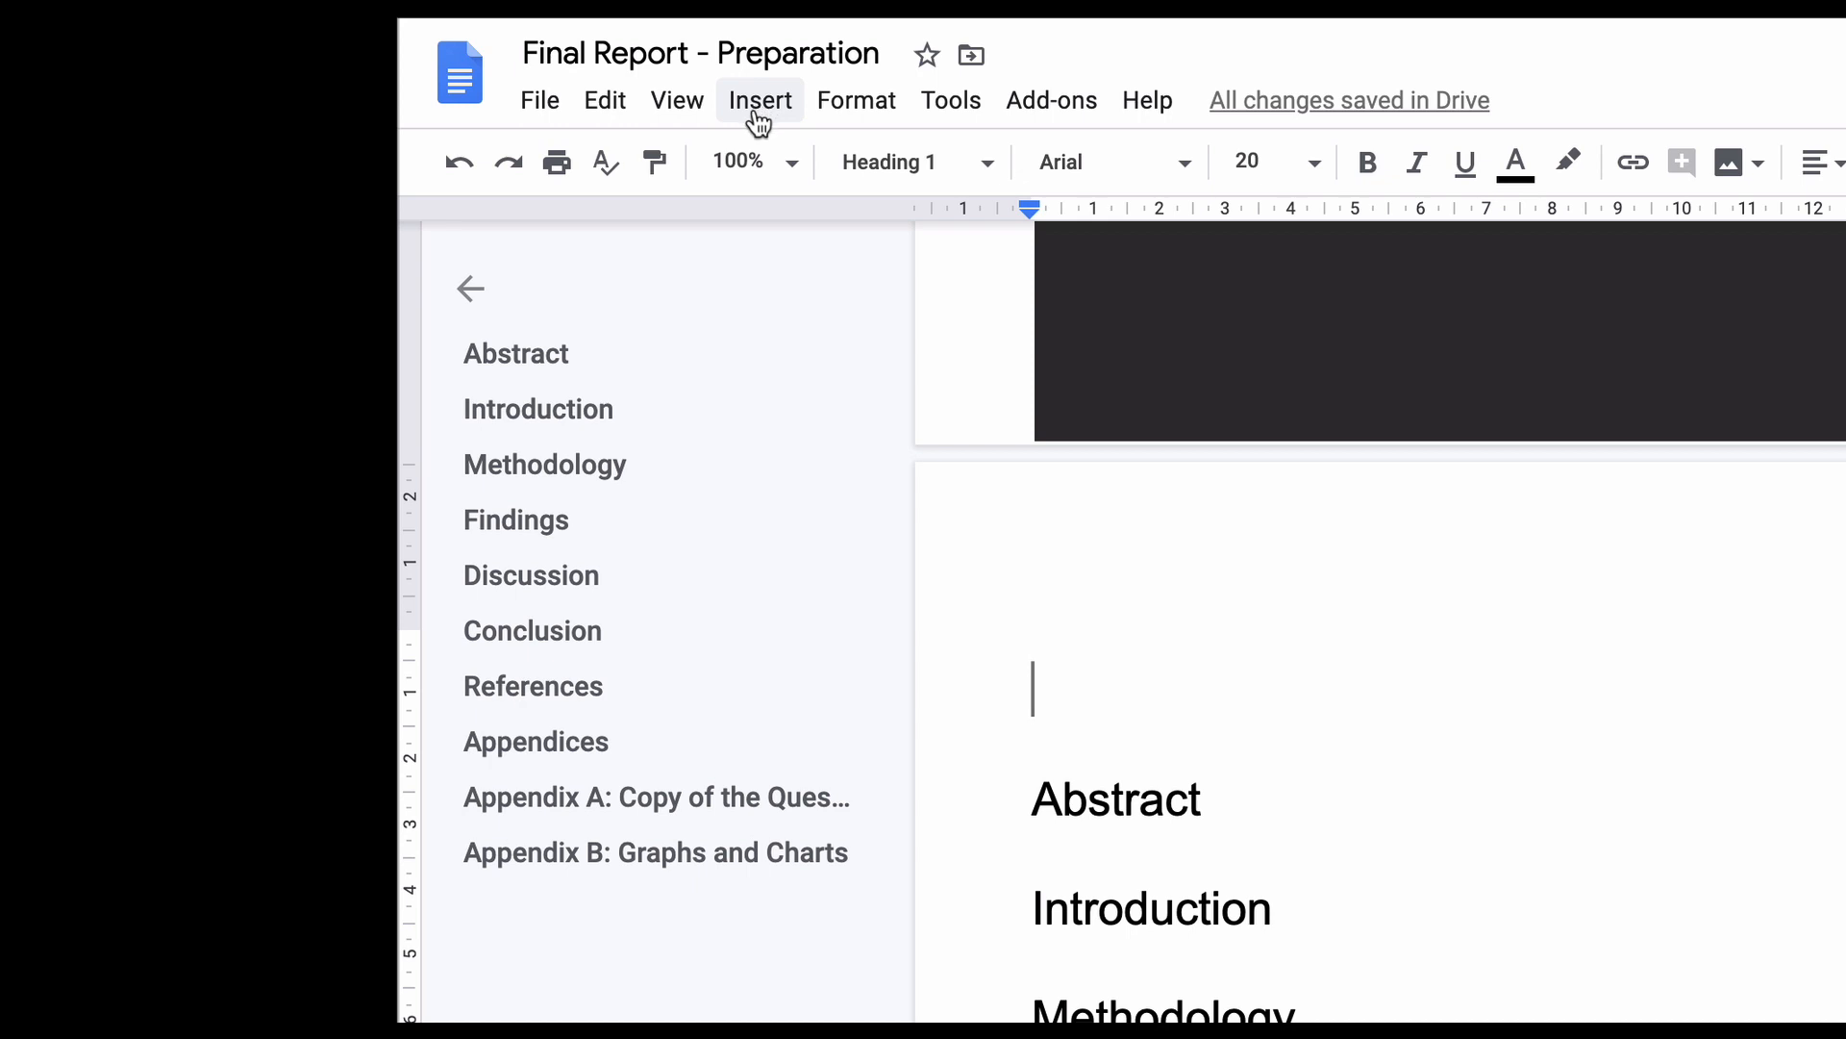
left_click(758, 122)
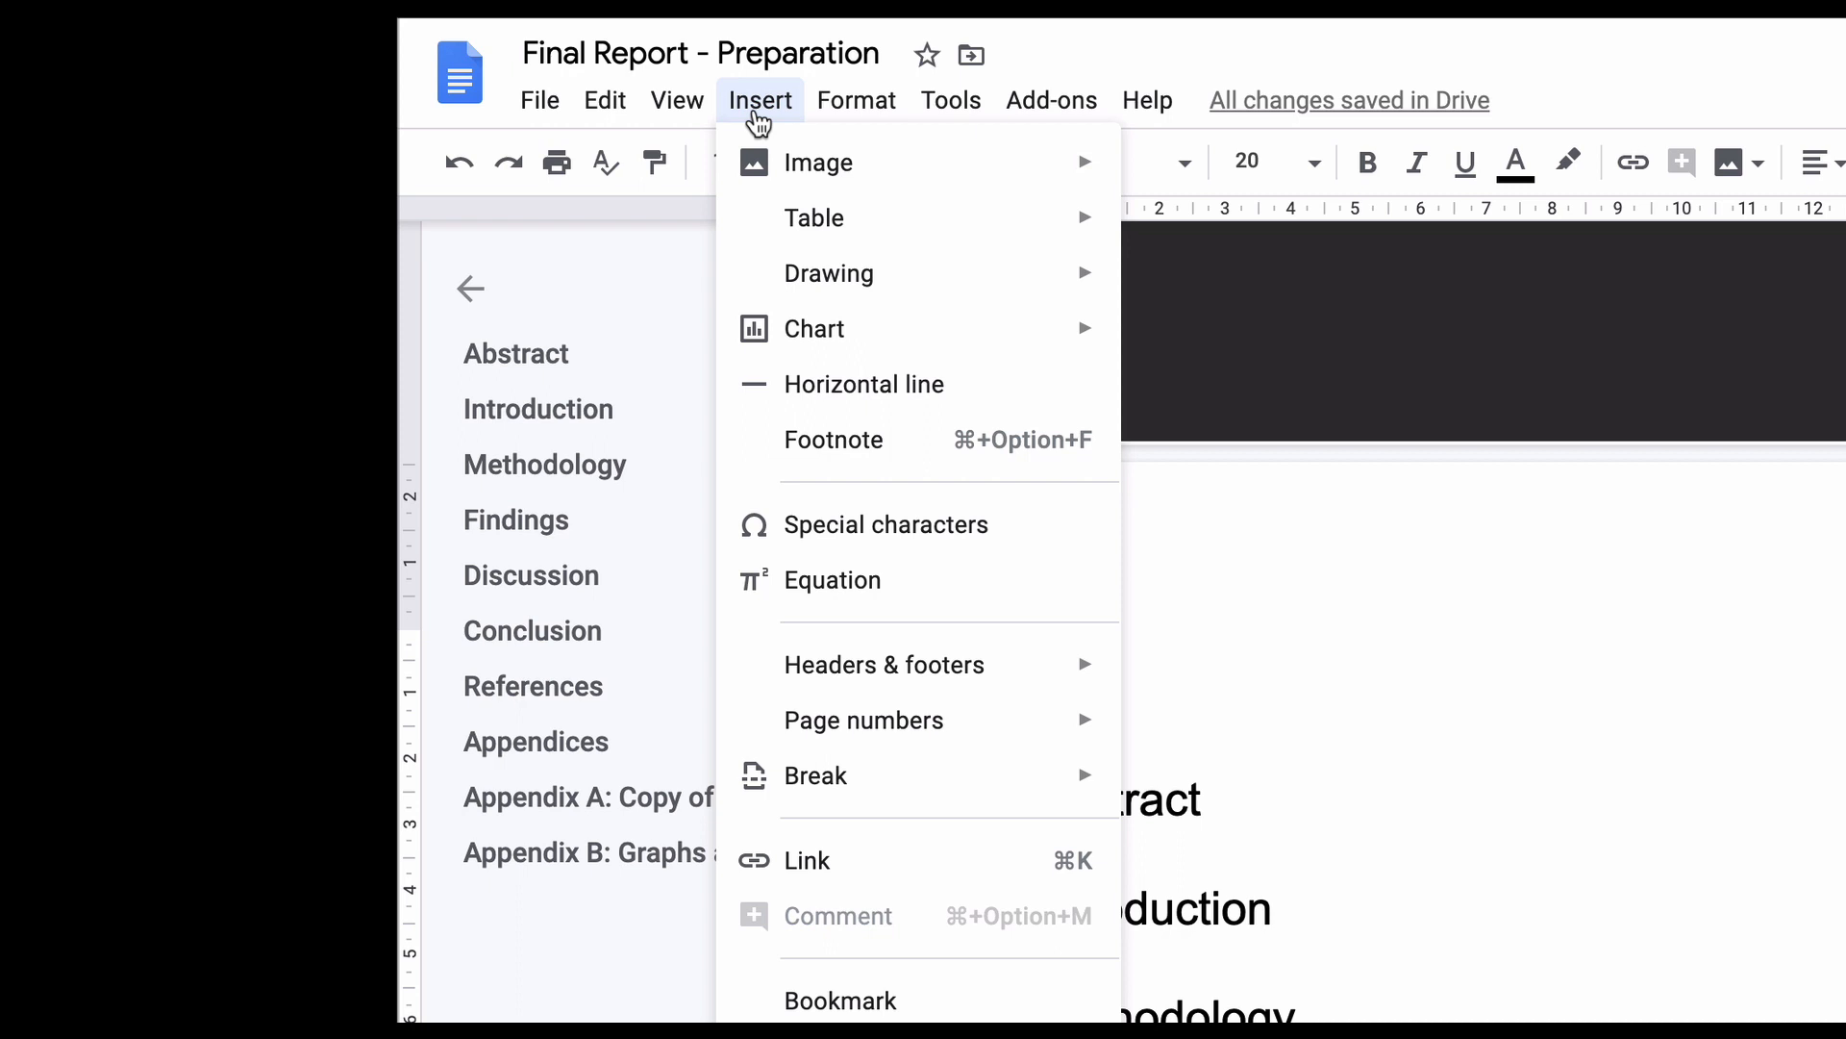
mouse_move(786, 877)
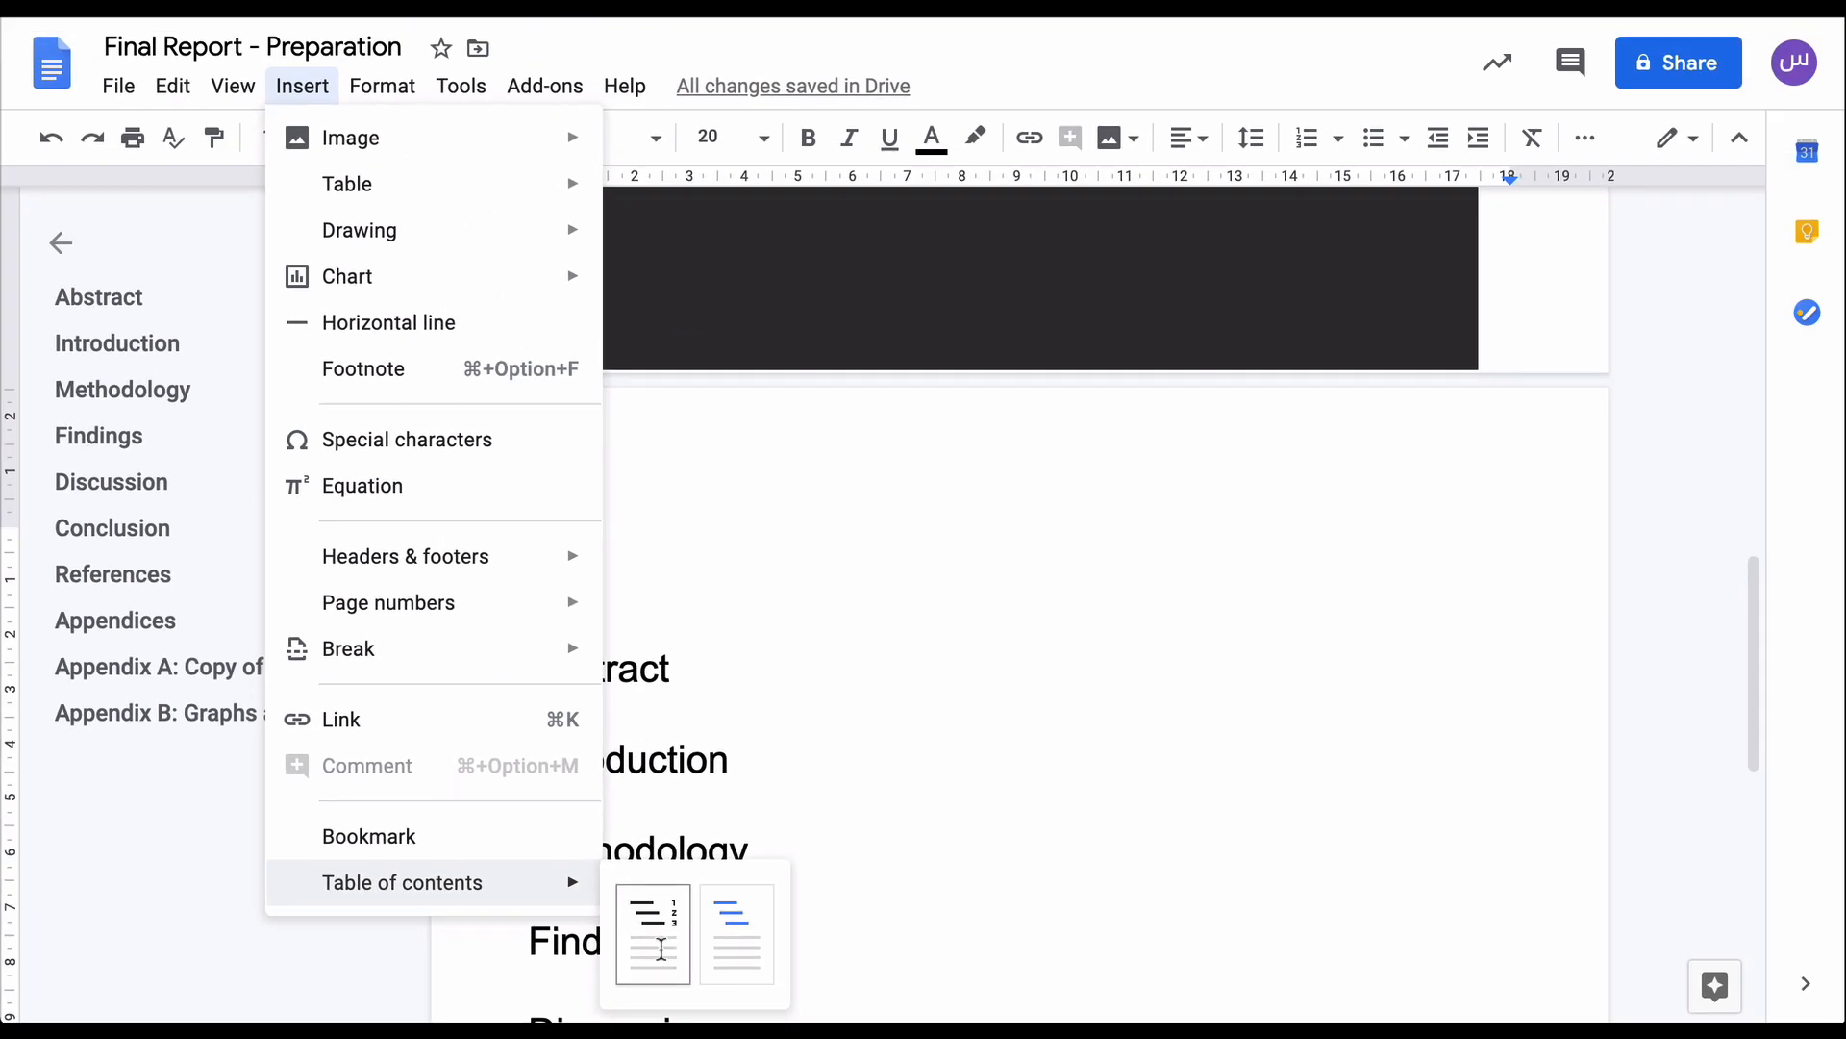
left_click(1166, 947)
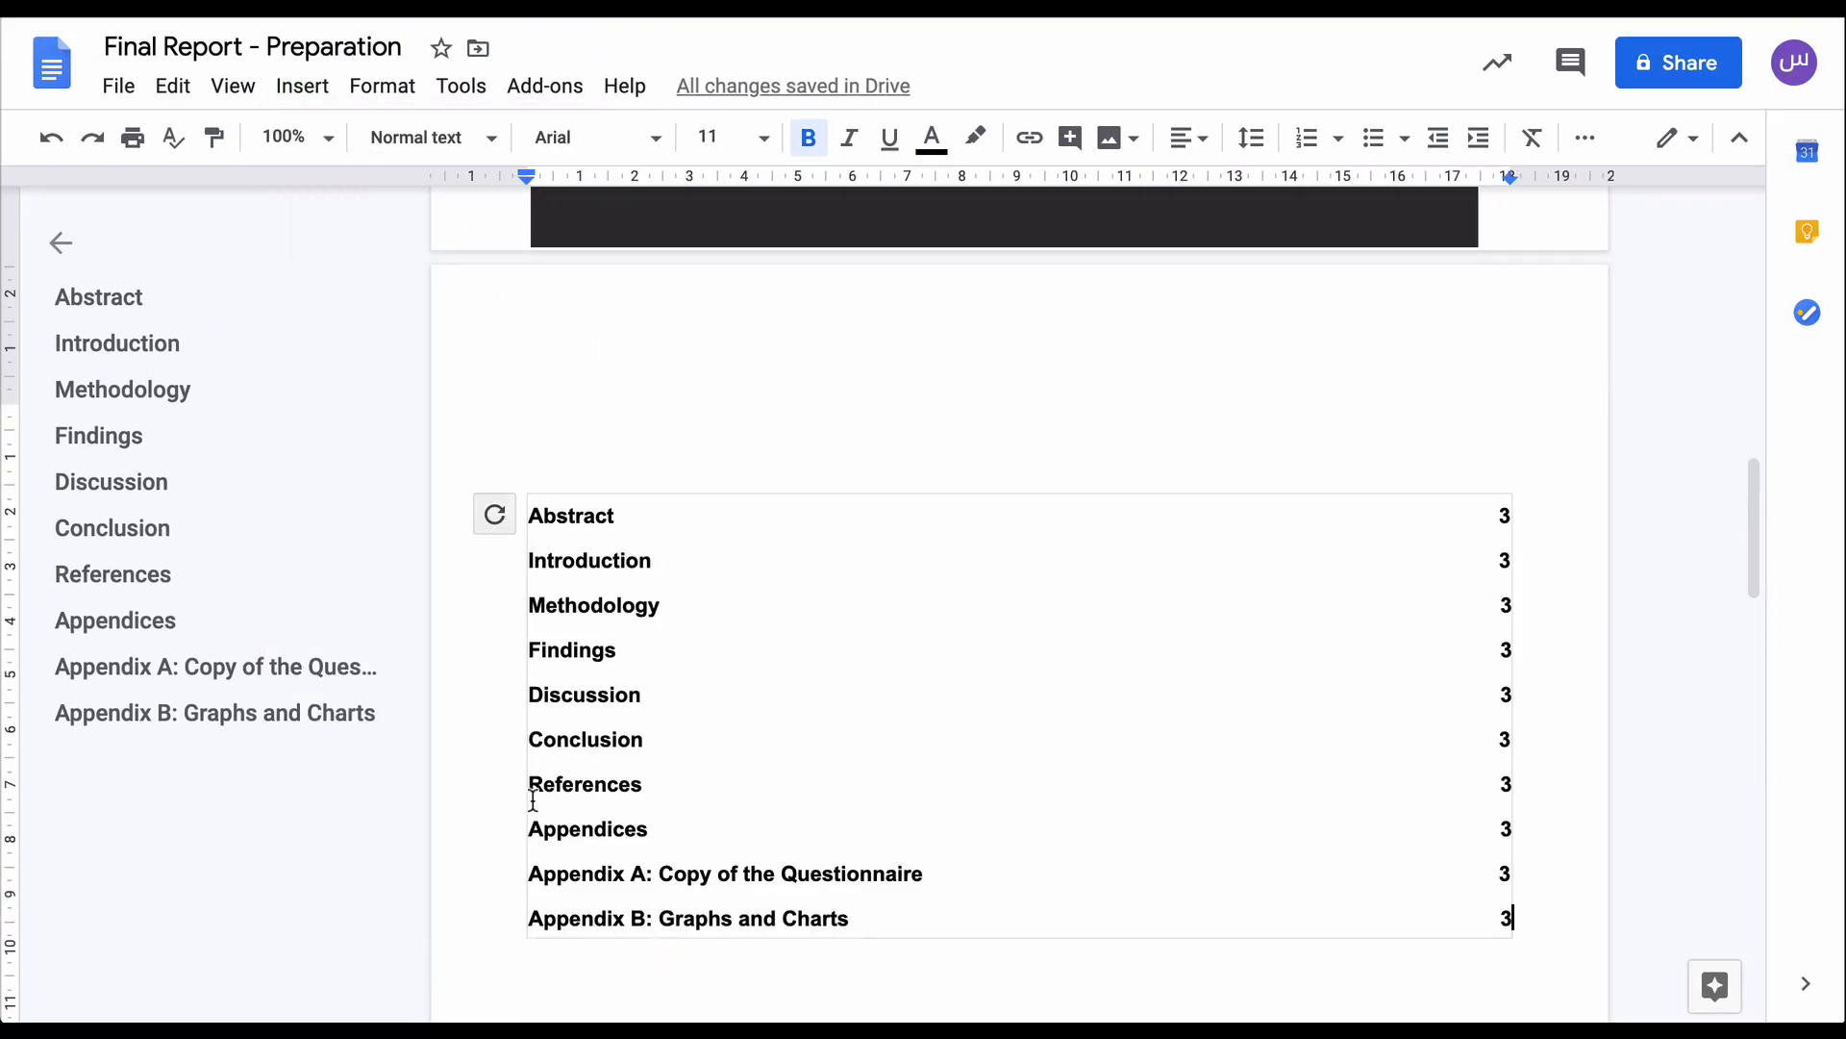
Step: Insert a page break directly after the Abstract heading so that Introduction starts on a new page
scroll(489, 773, "down", 2)
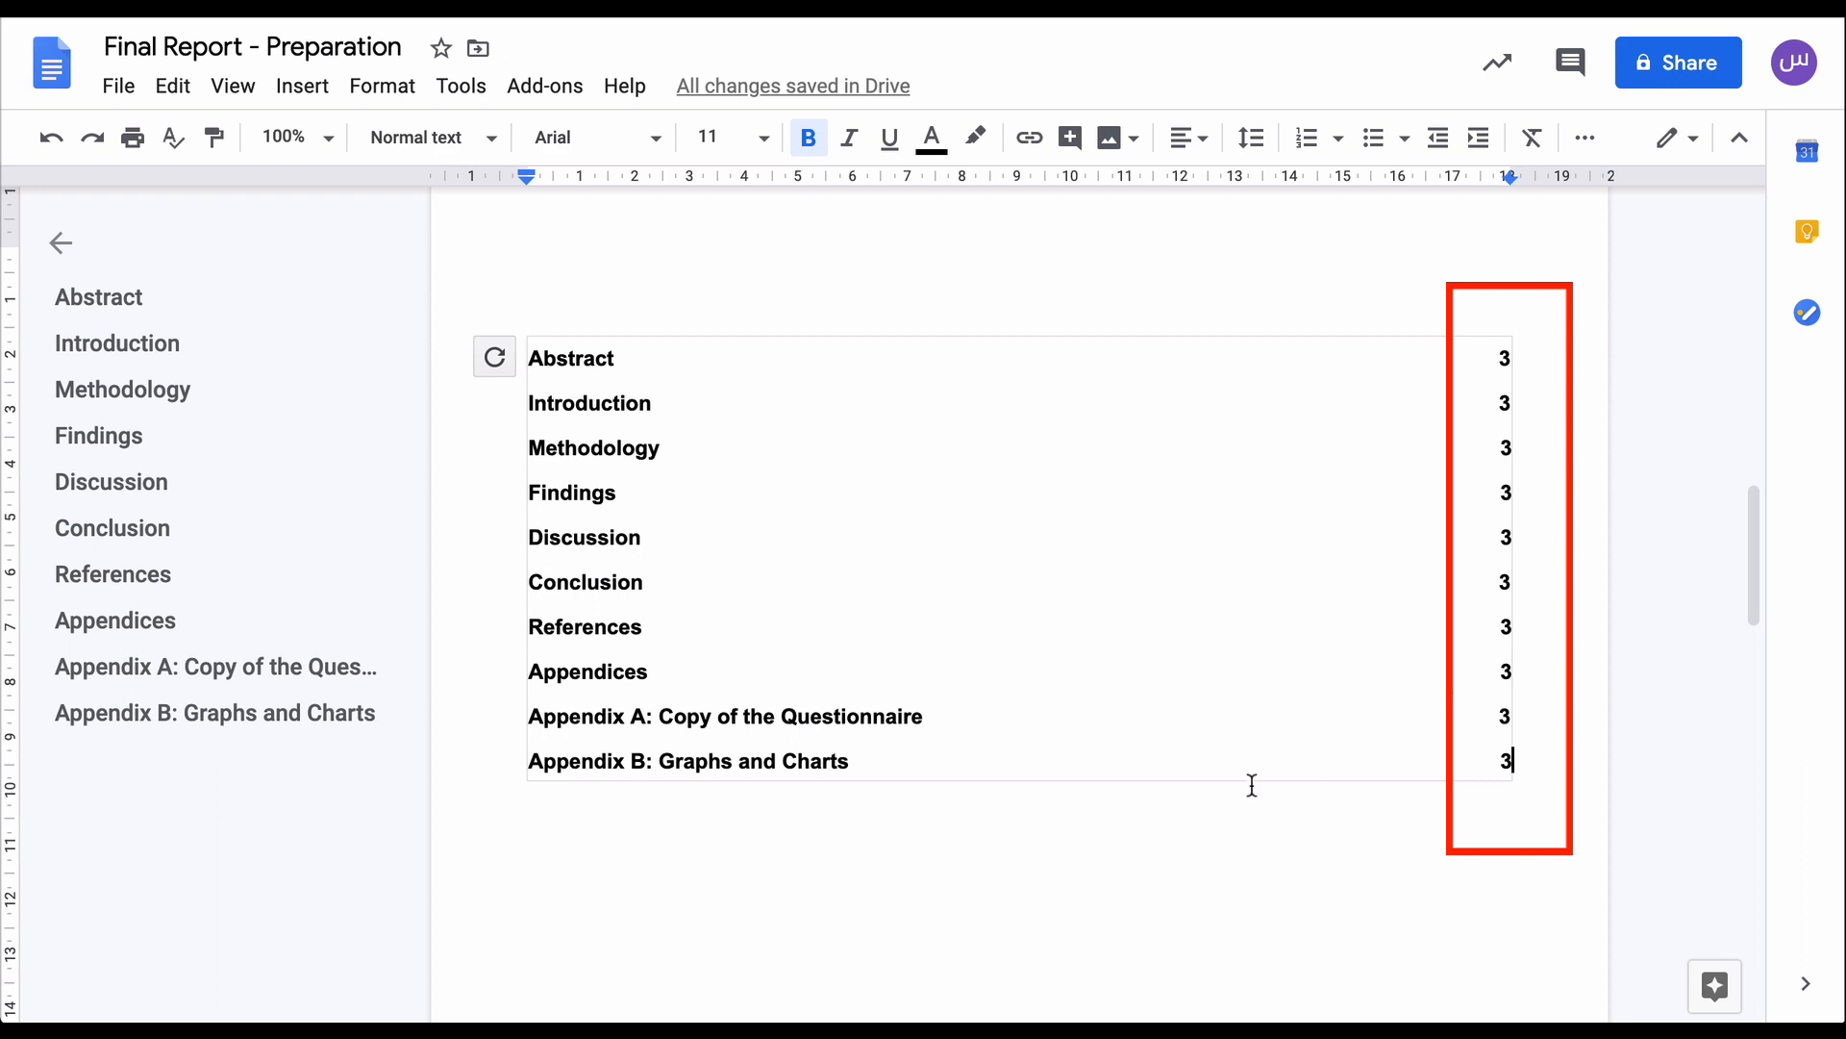
scroll(1129, 870, "down", 7)
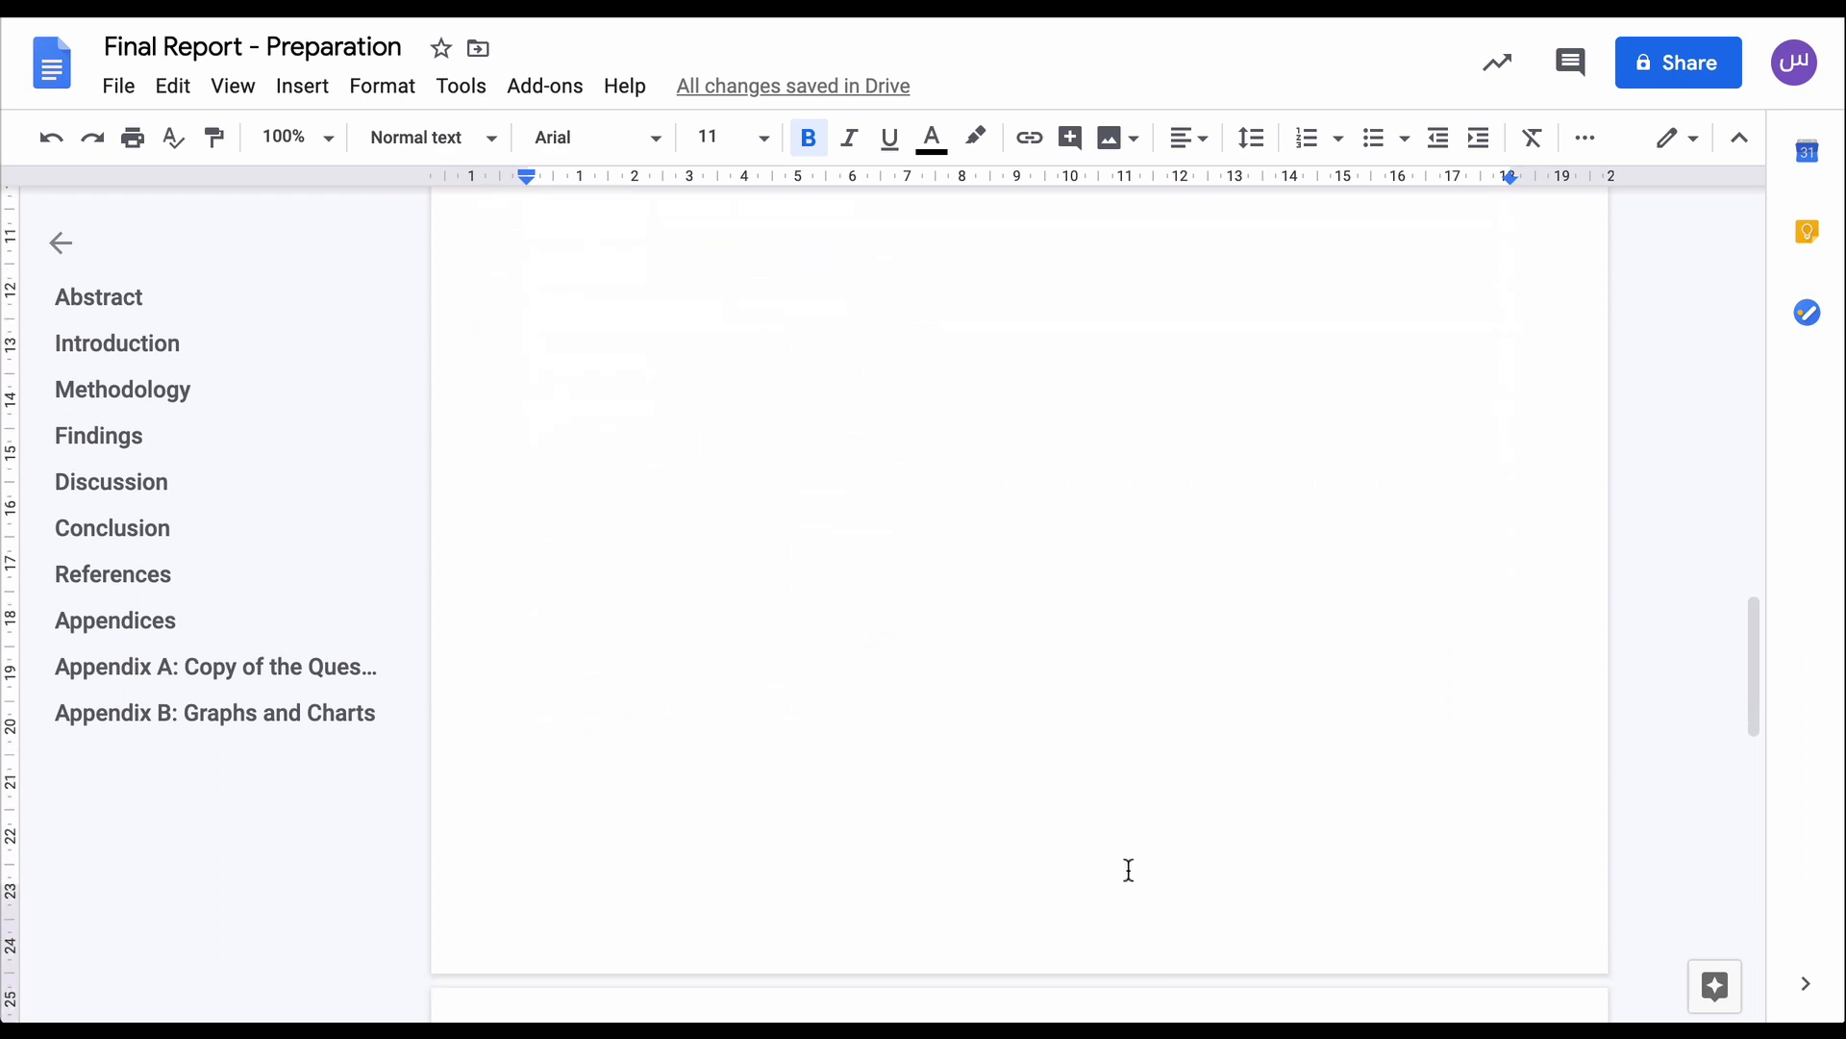
scroll(1129, 871, "down", 10)
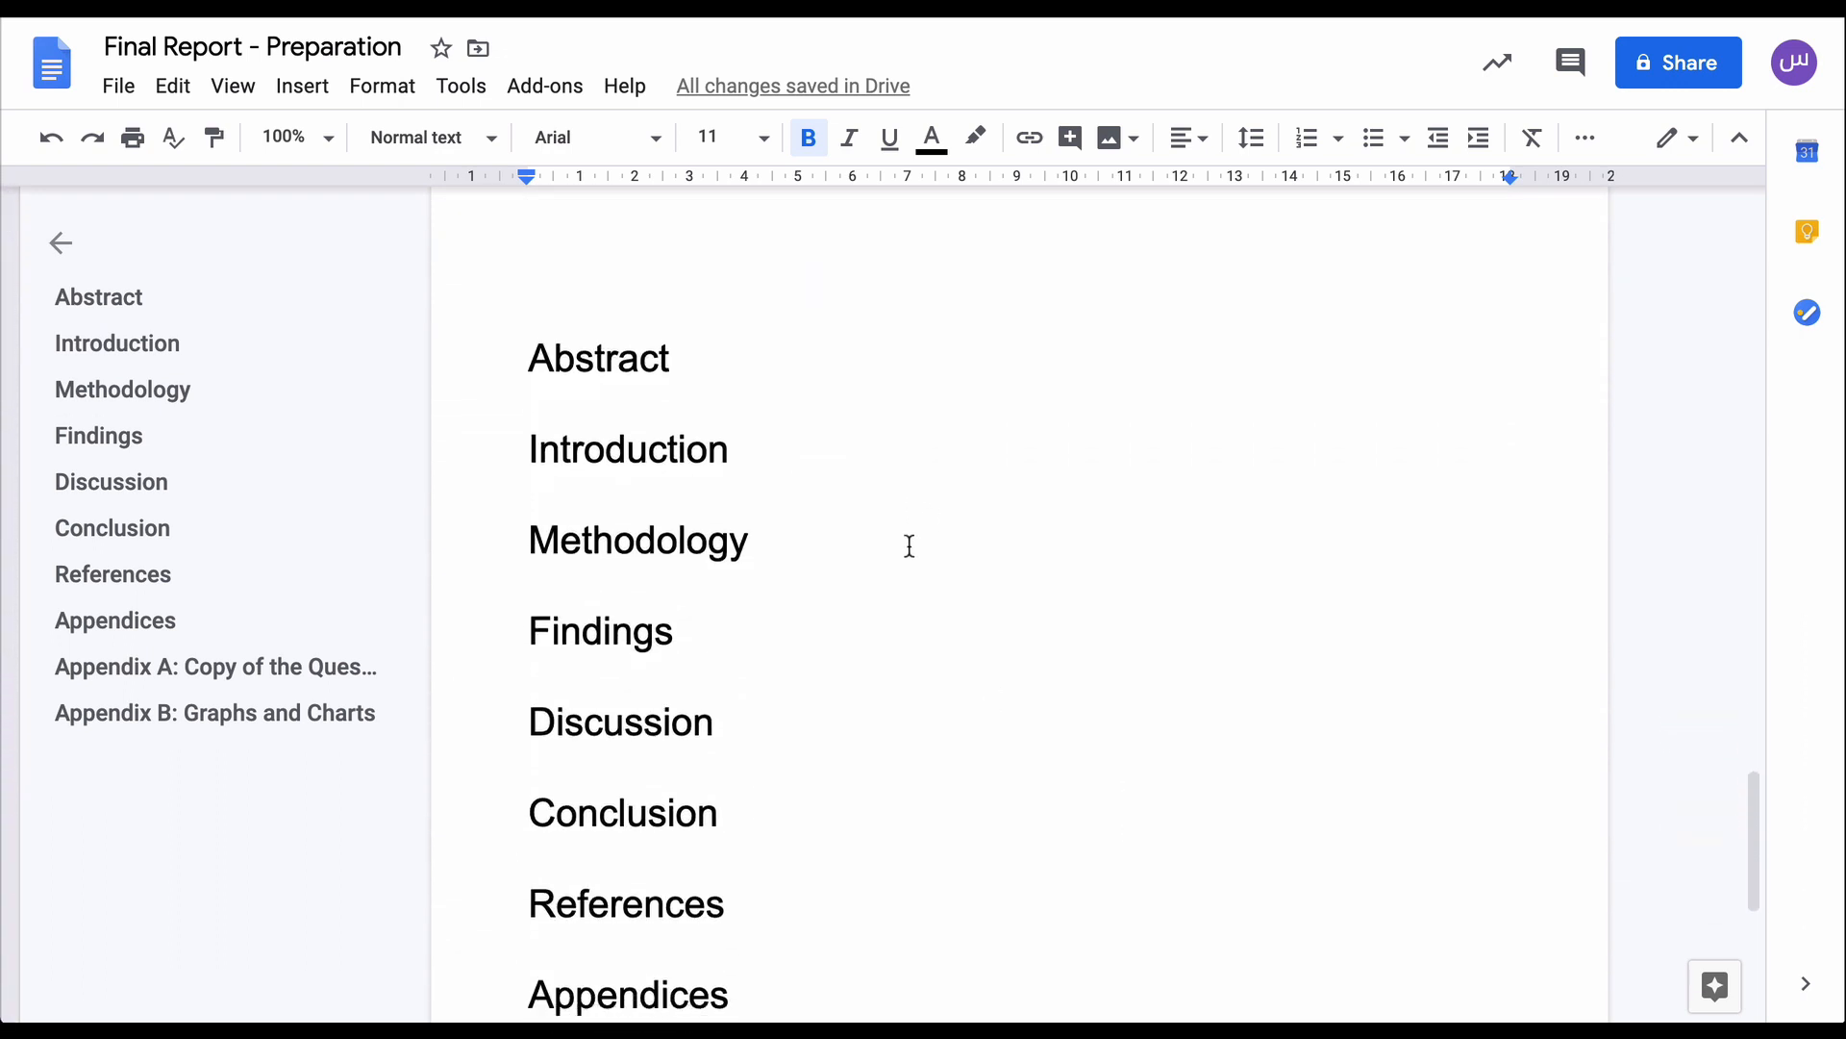
scroll(929, 663, "up", 6)
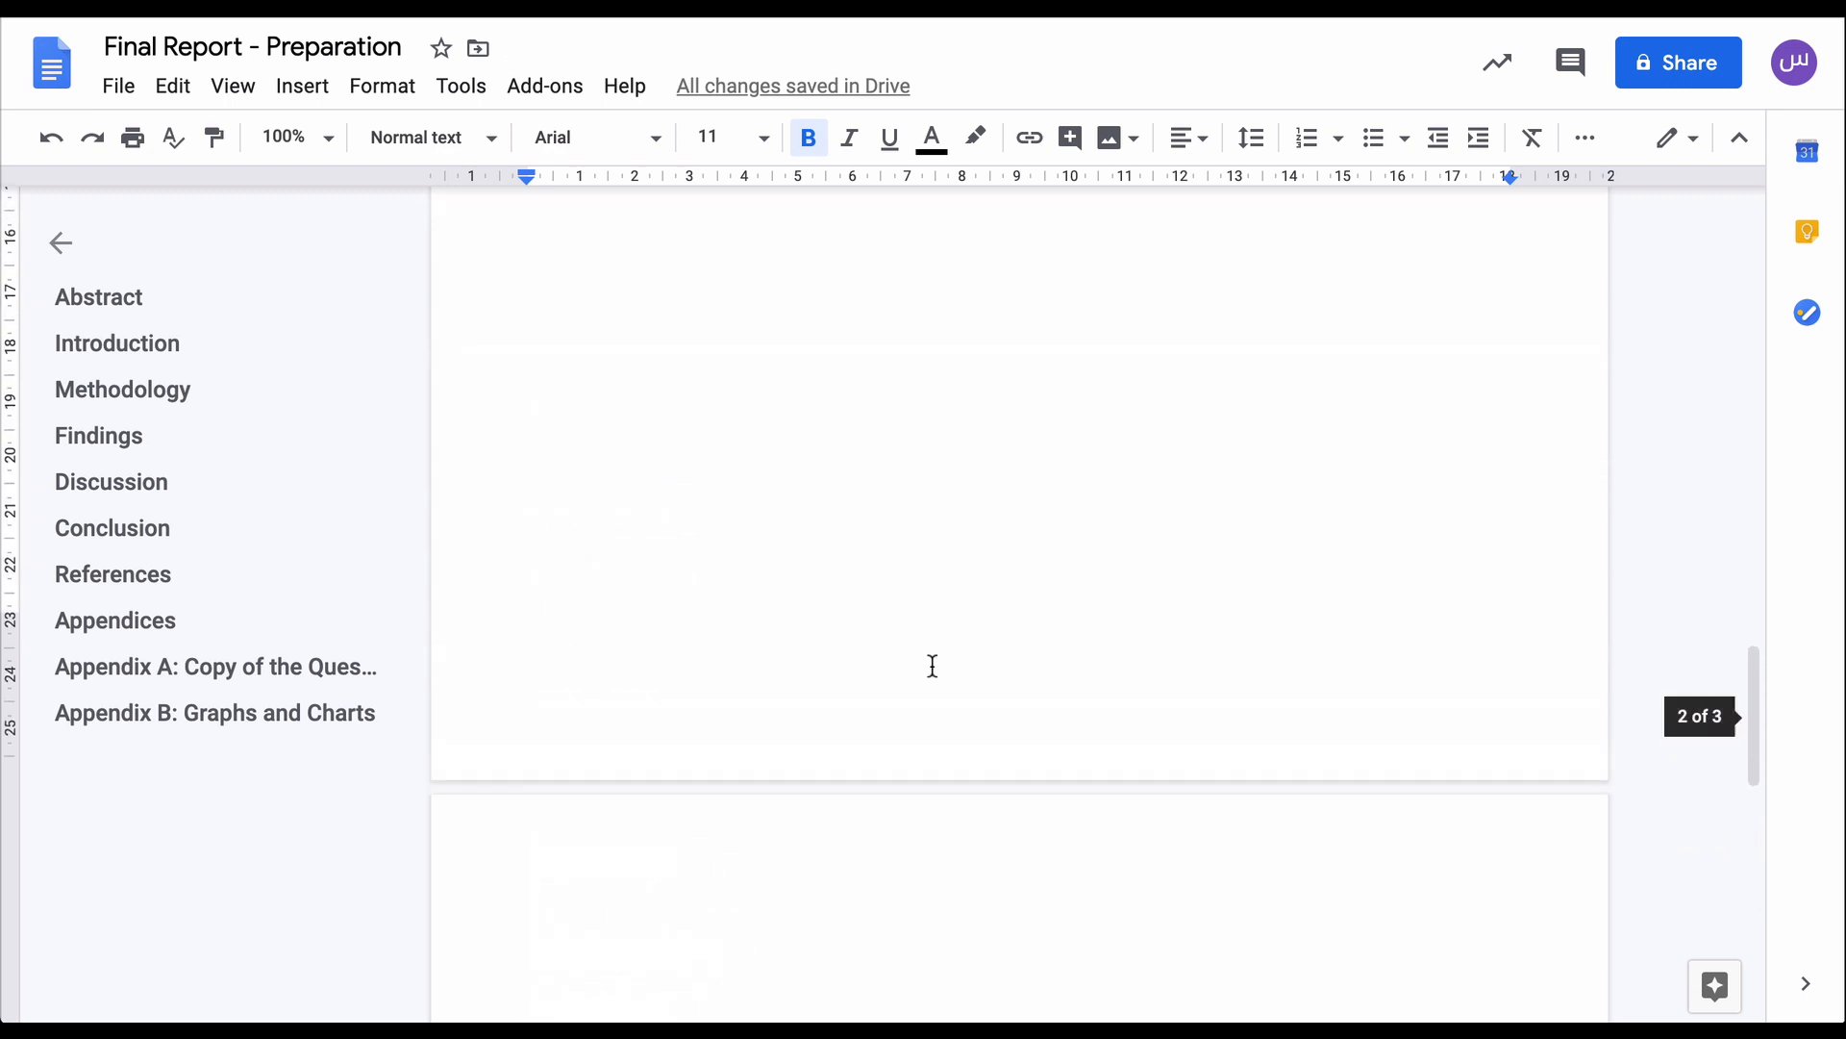
scroll(932, 663, "up", 9)
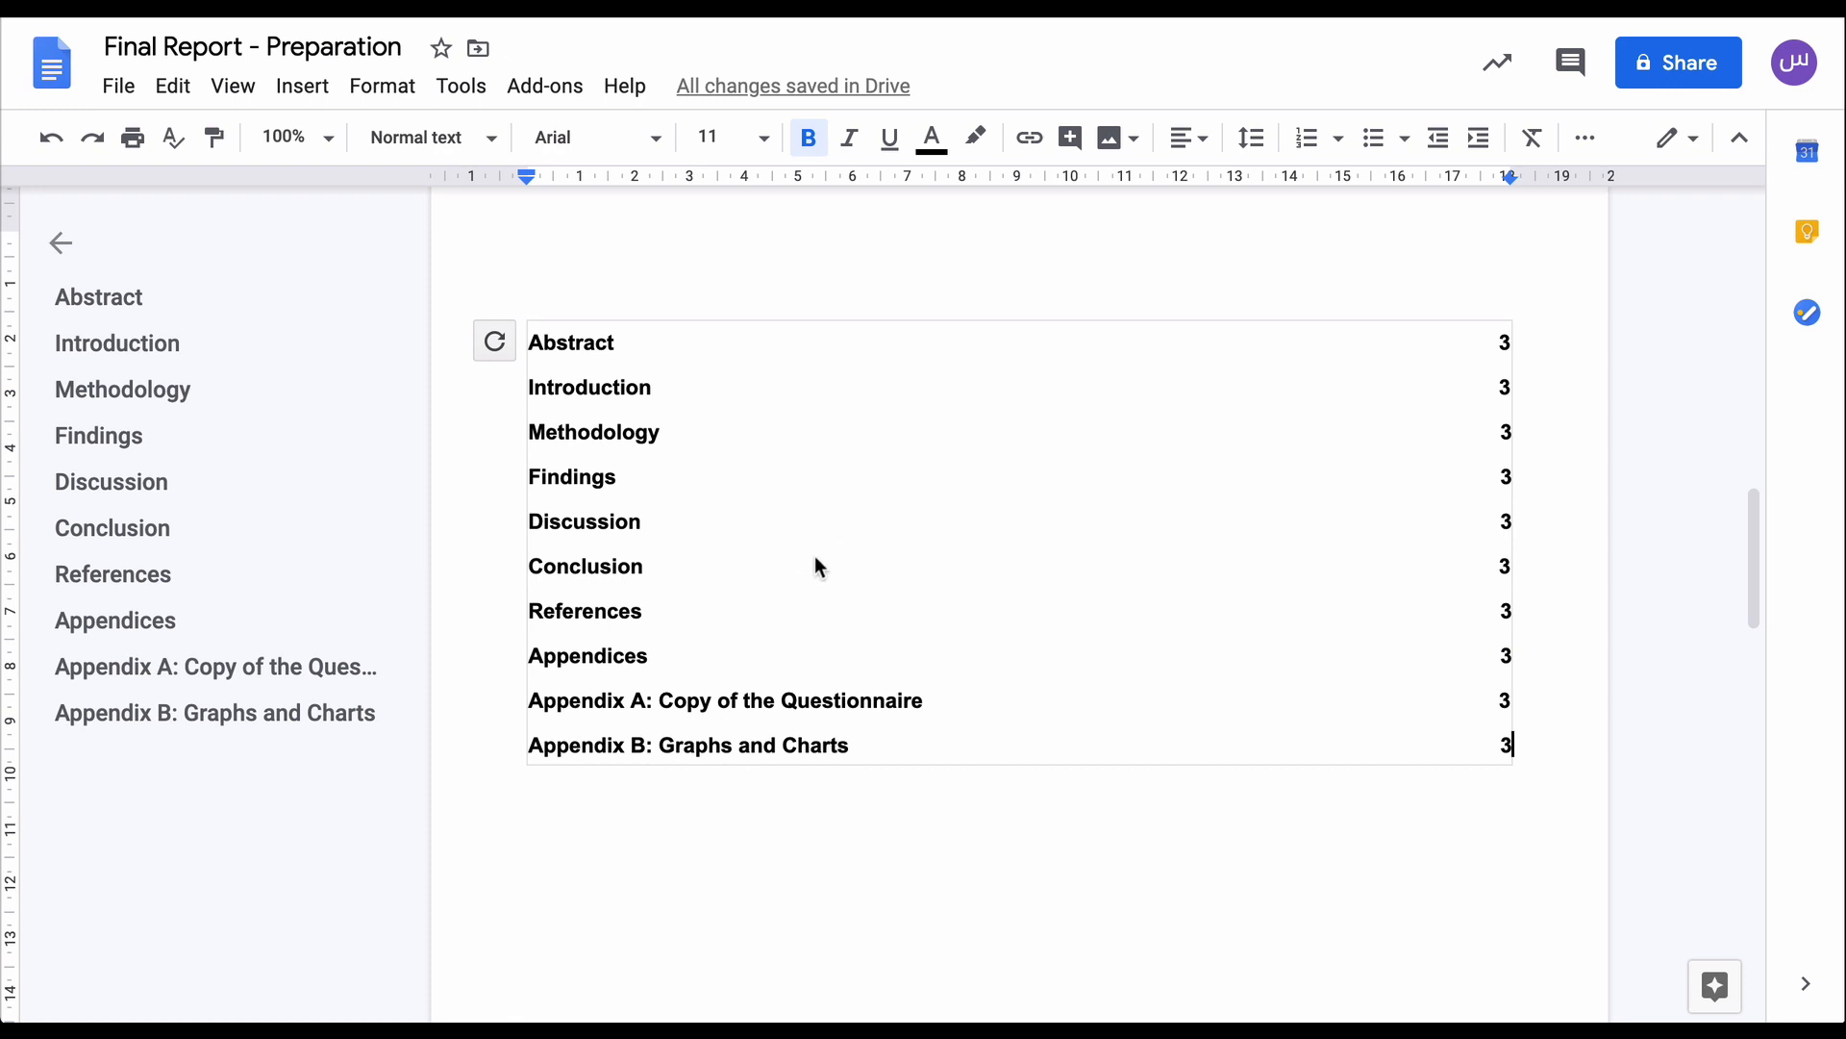
scroll(805, 802, "down", 5)
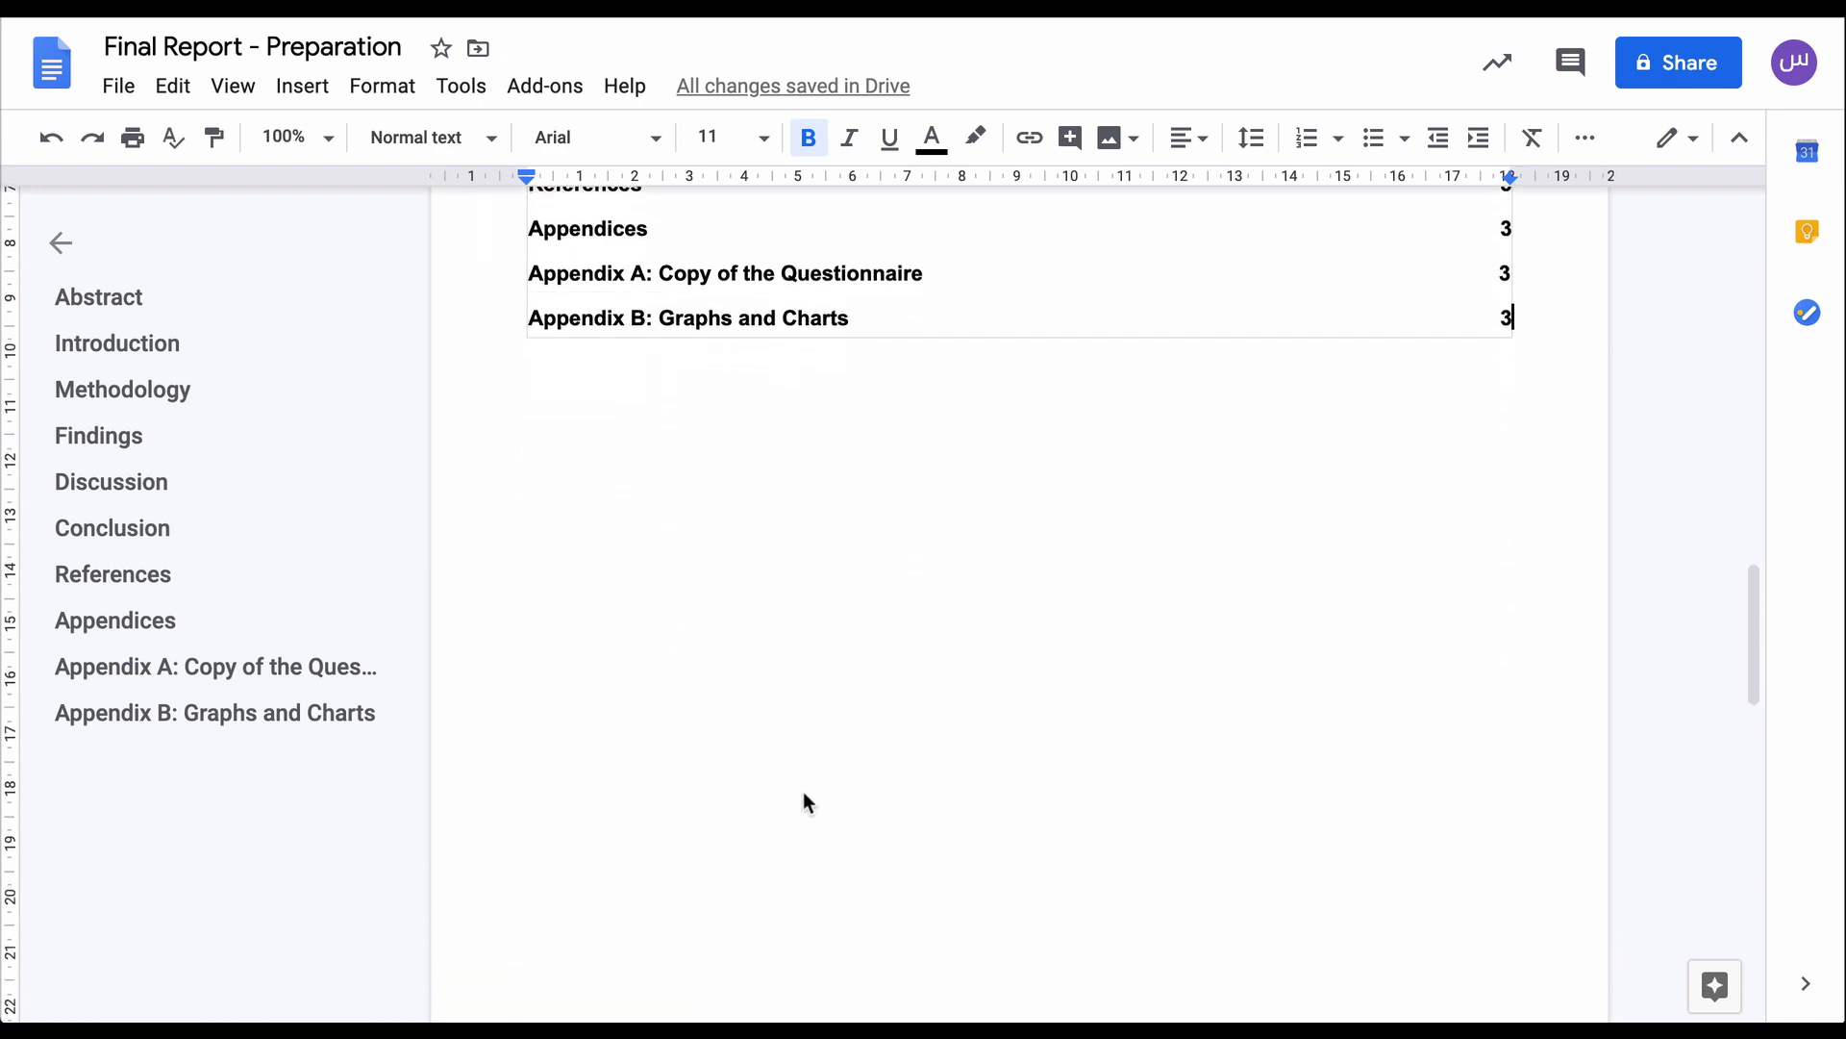
scroll(804, 795, "down", 8)
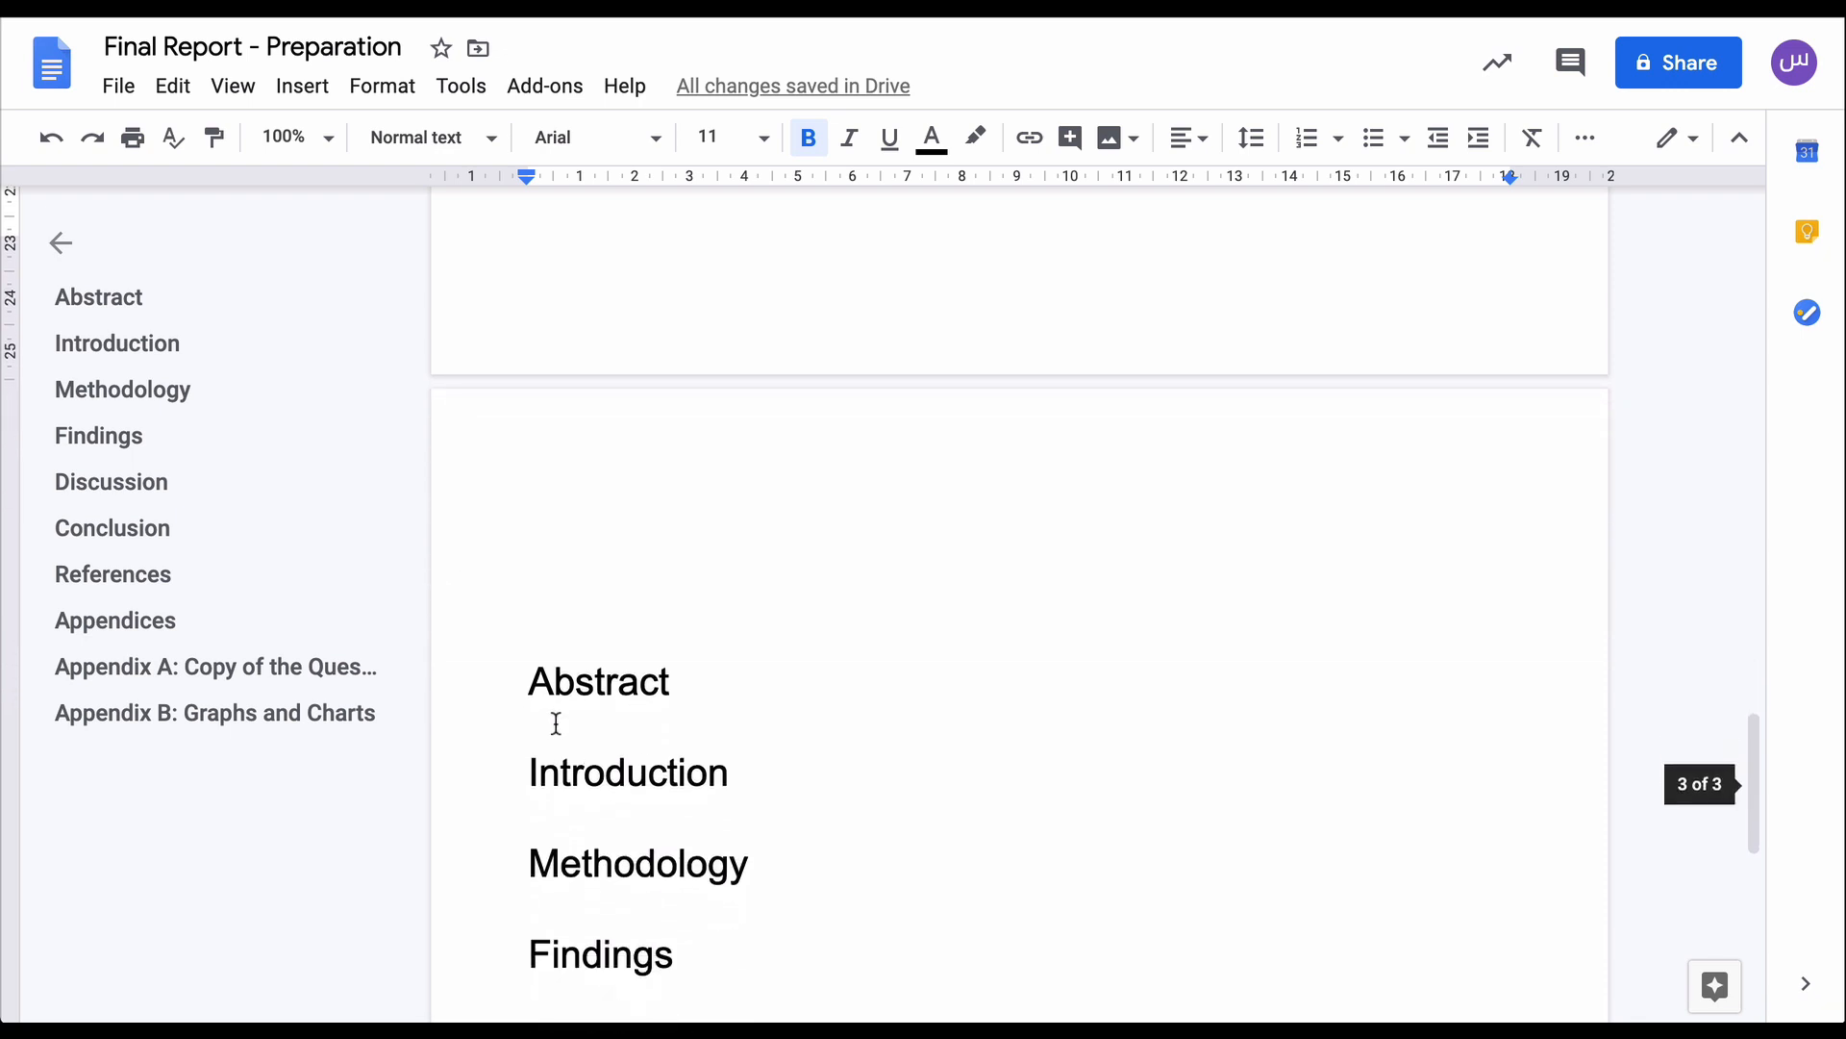
left_click(545, 717)
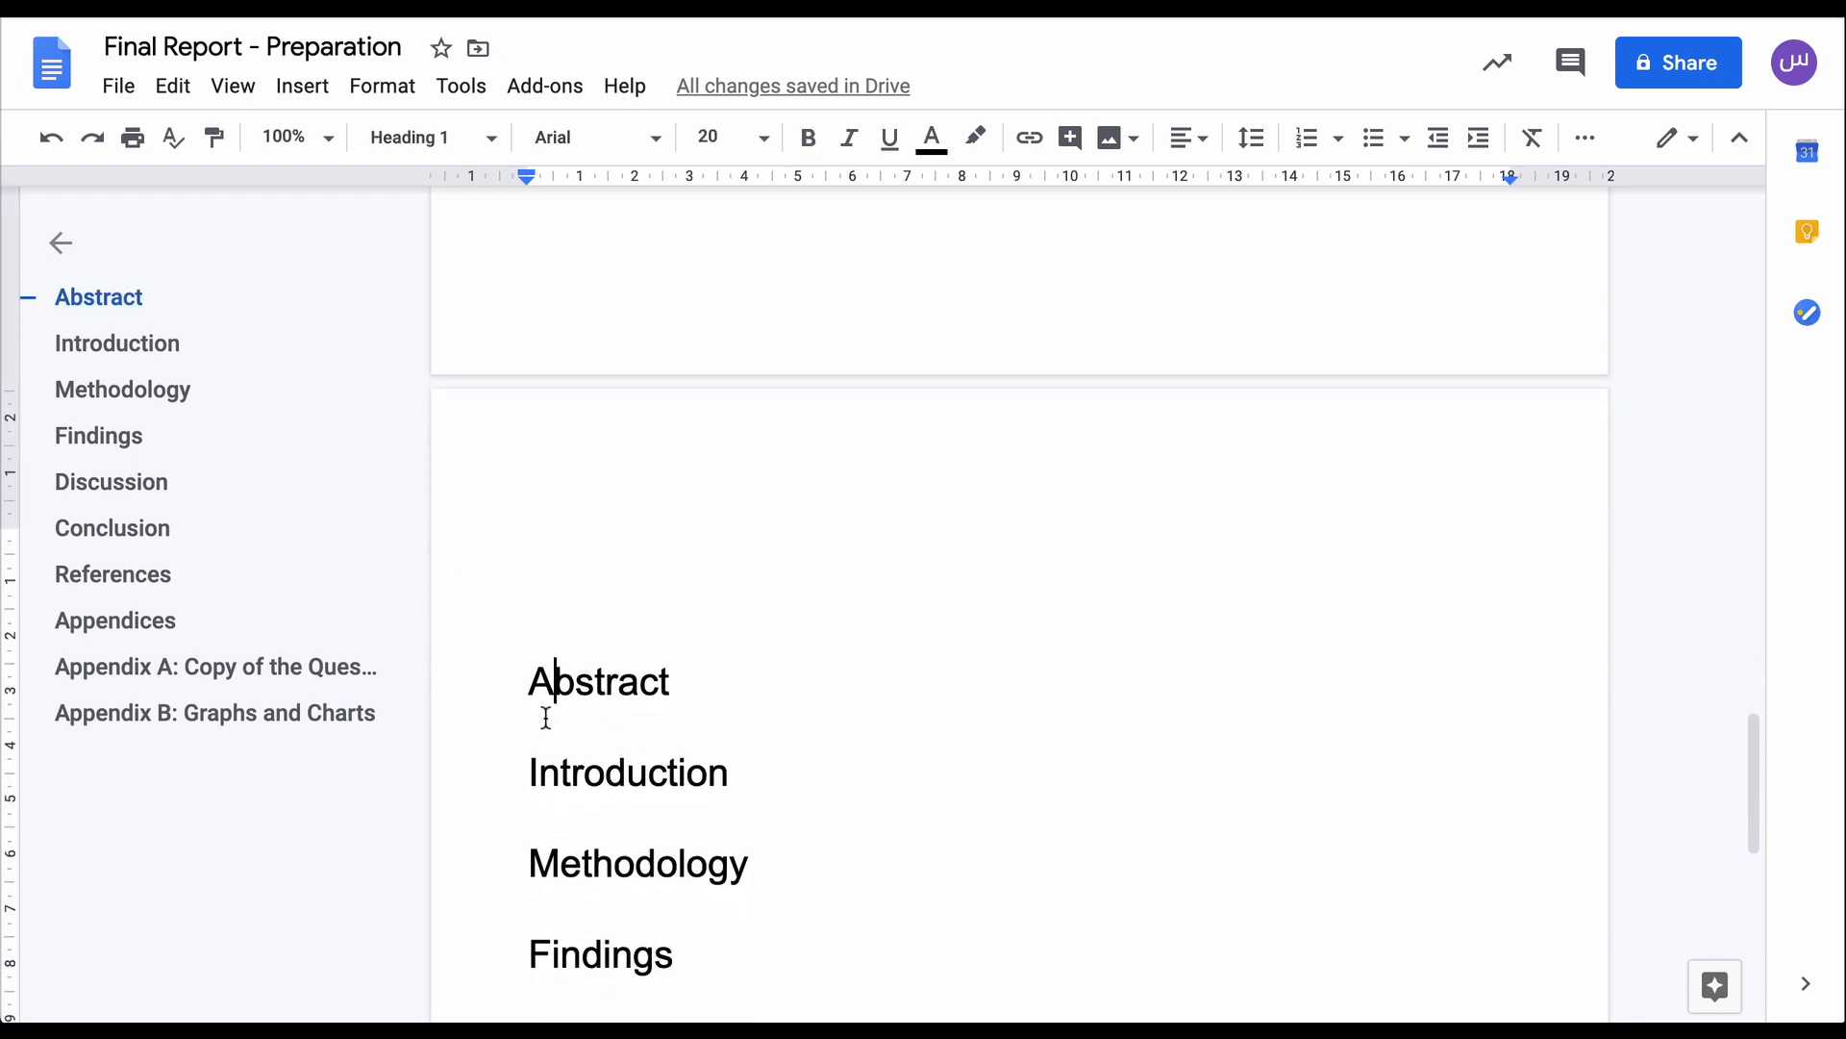
left_click(680, 685)
left_click(302, 89)
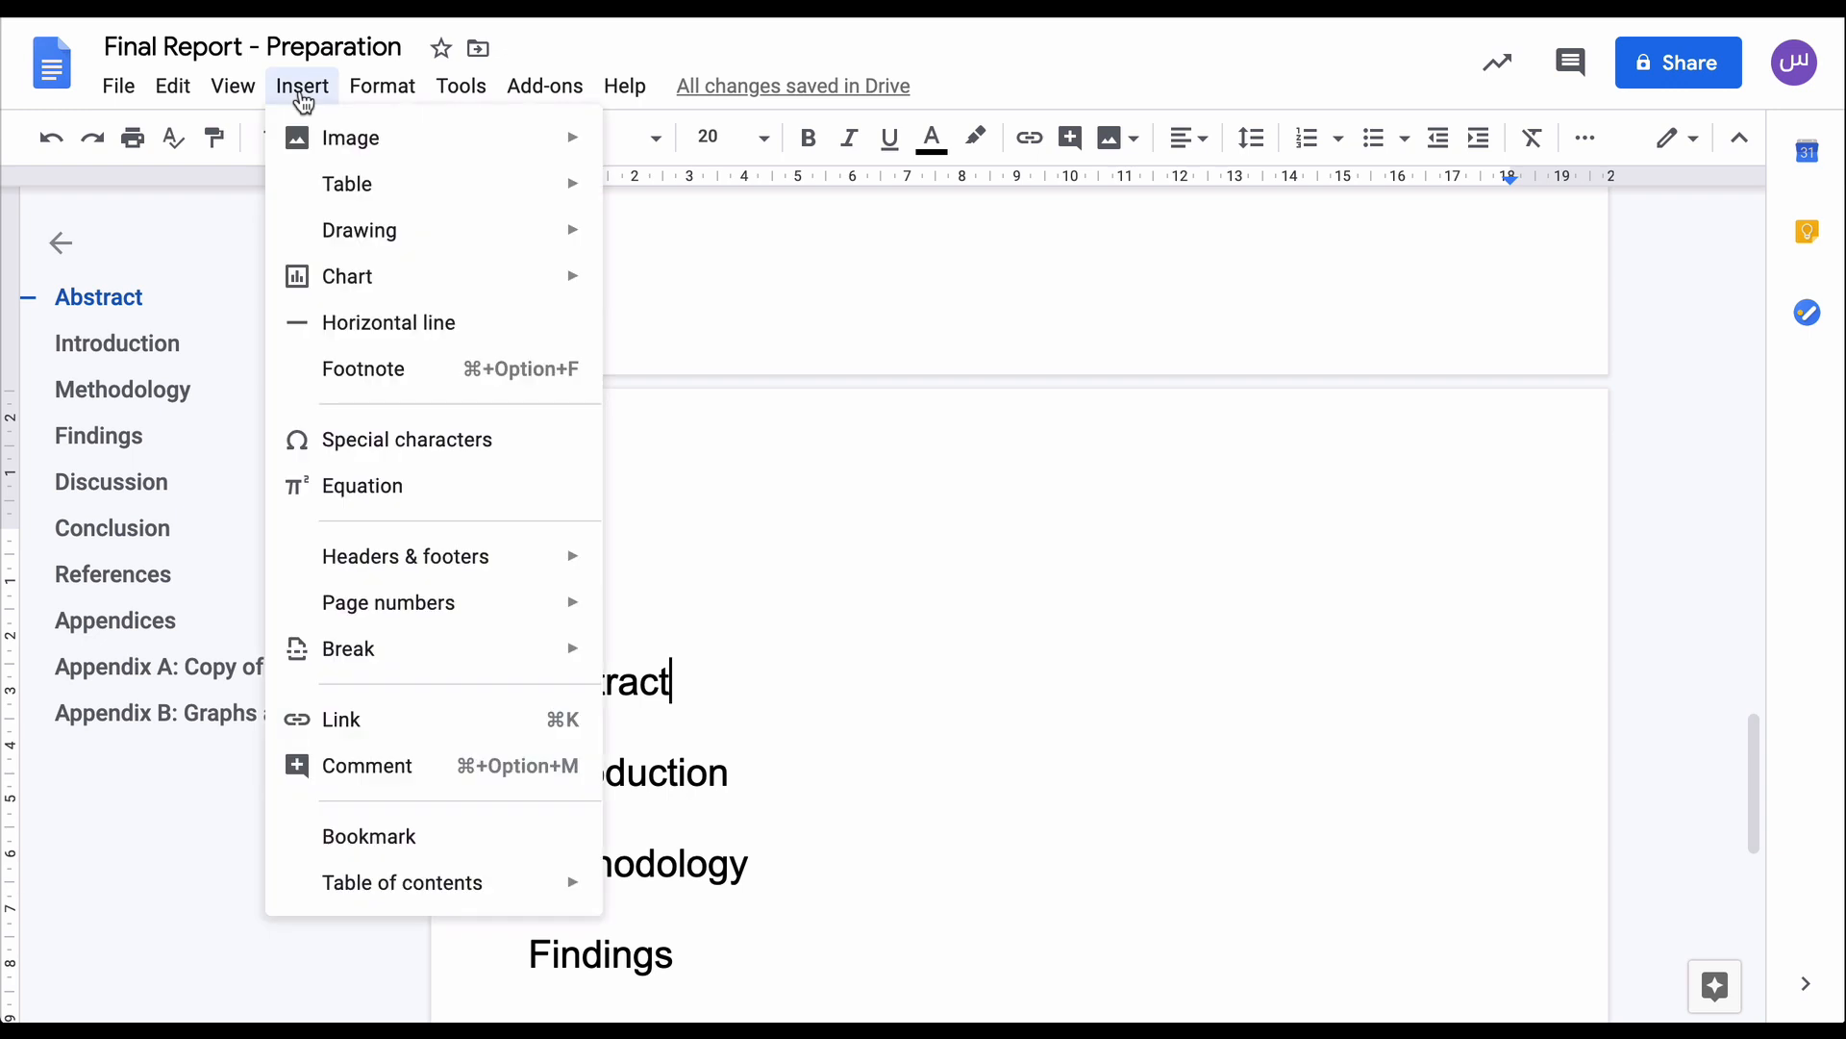
mouse_move(420, 658)
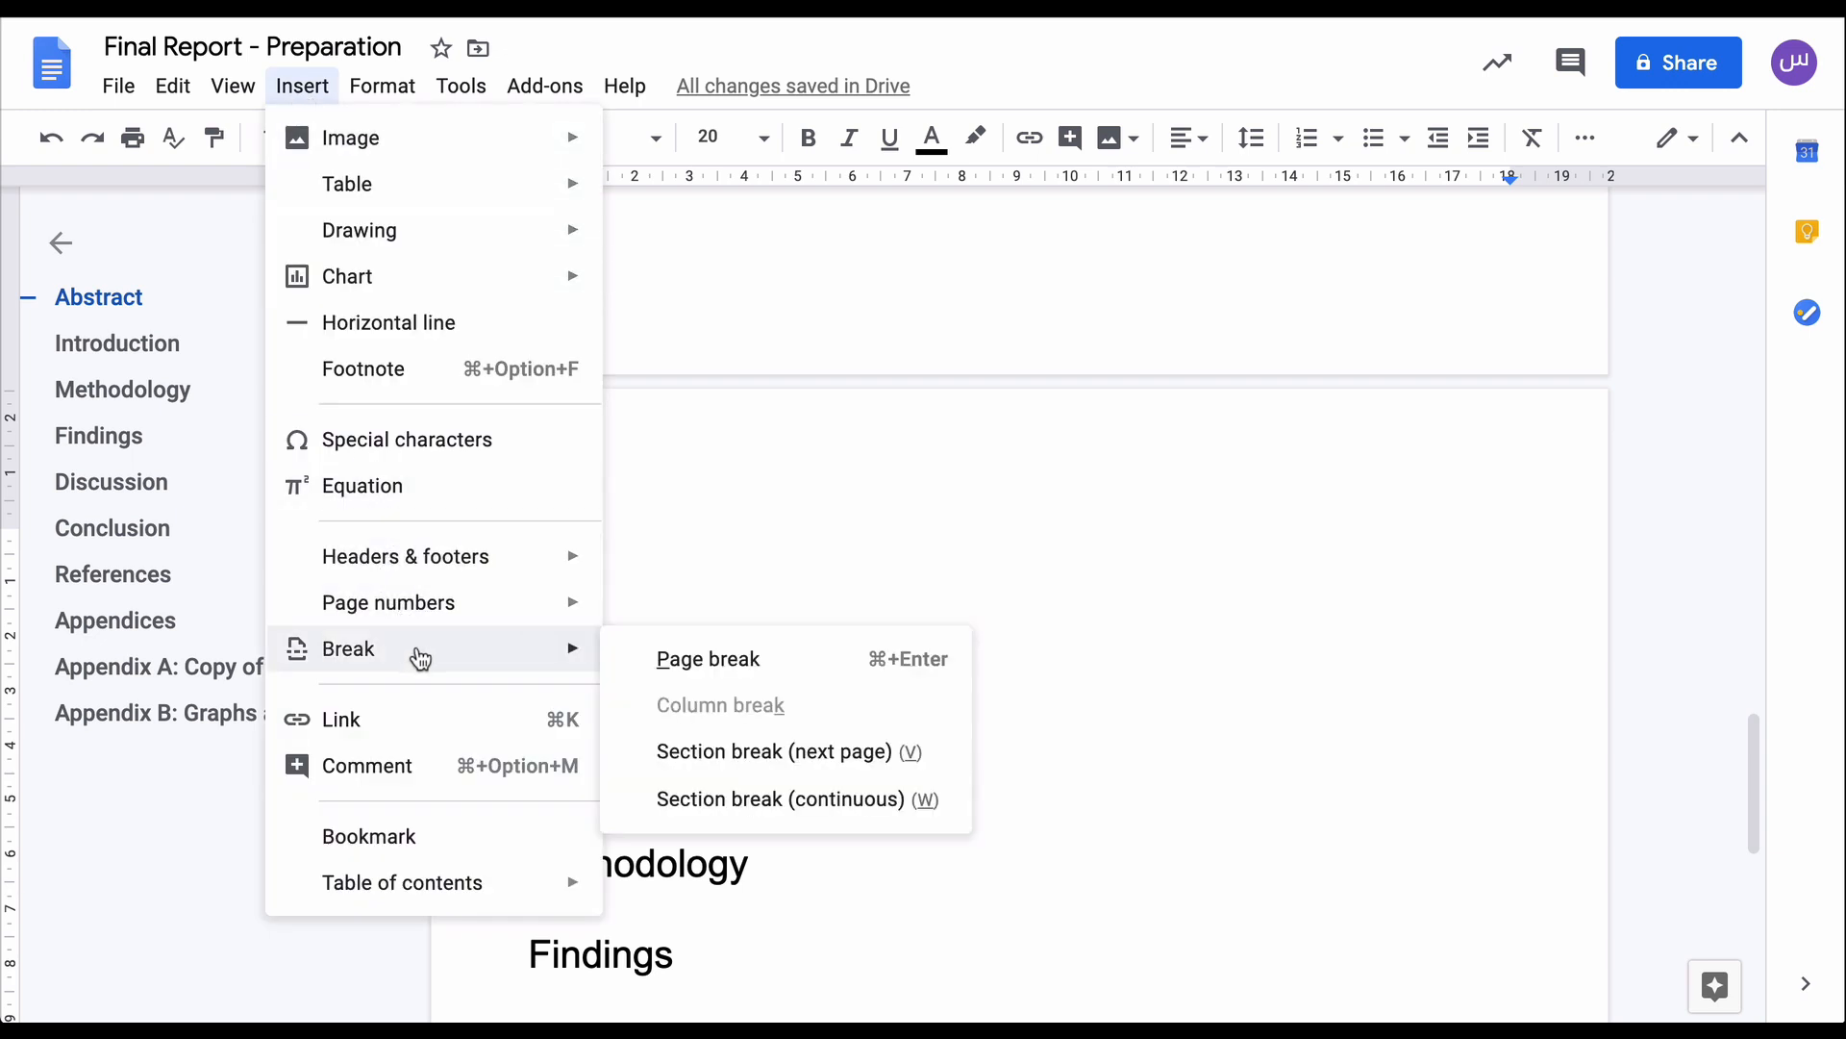
left_click(696, 663)
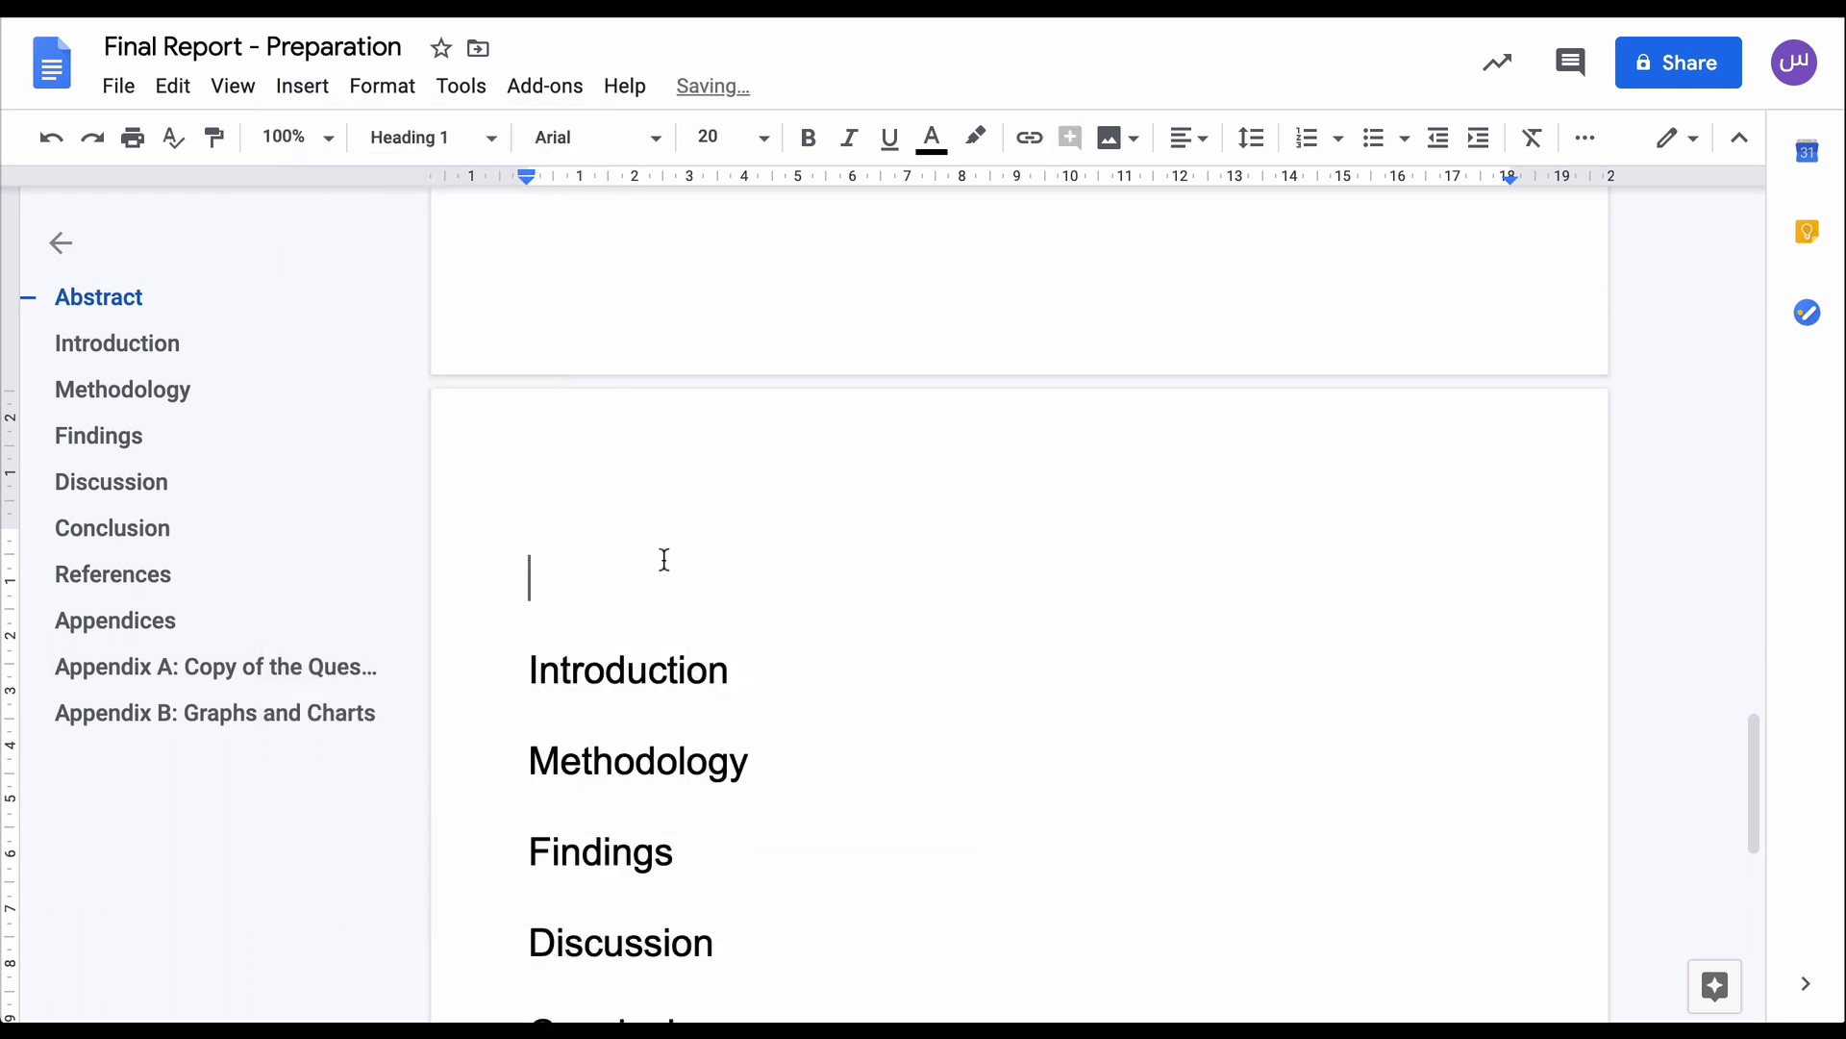
Step: Update the table of contents to reflect the new page positions of the headings
scroll(664, 560, "up", 8)
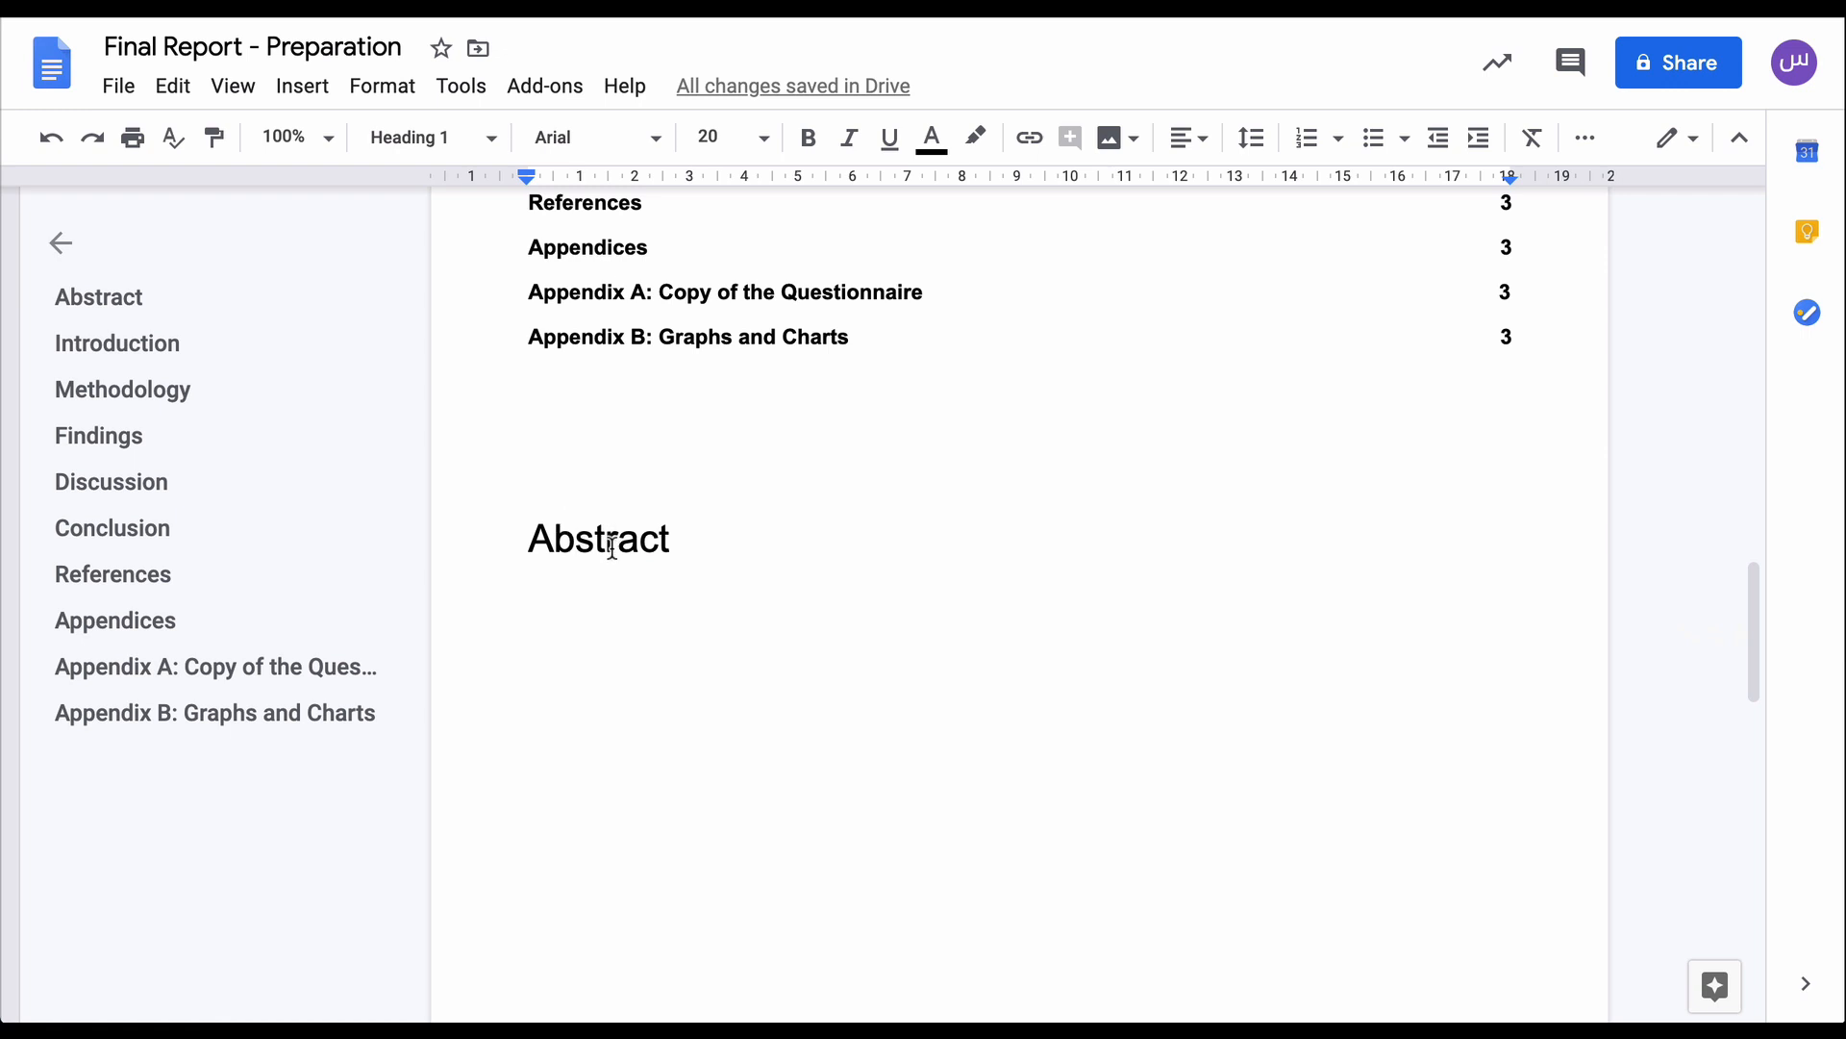
scroll(612, 546, "down", 10)
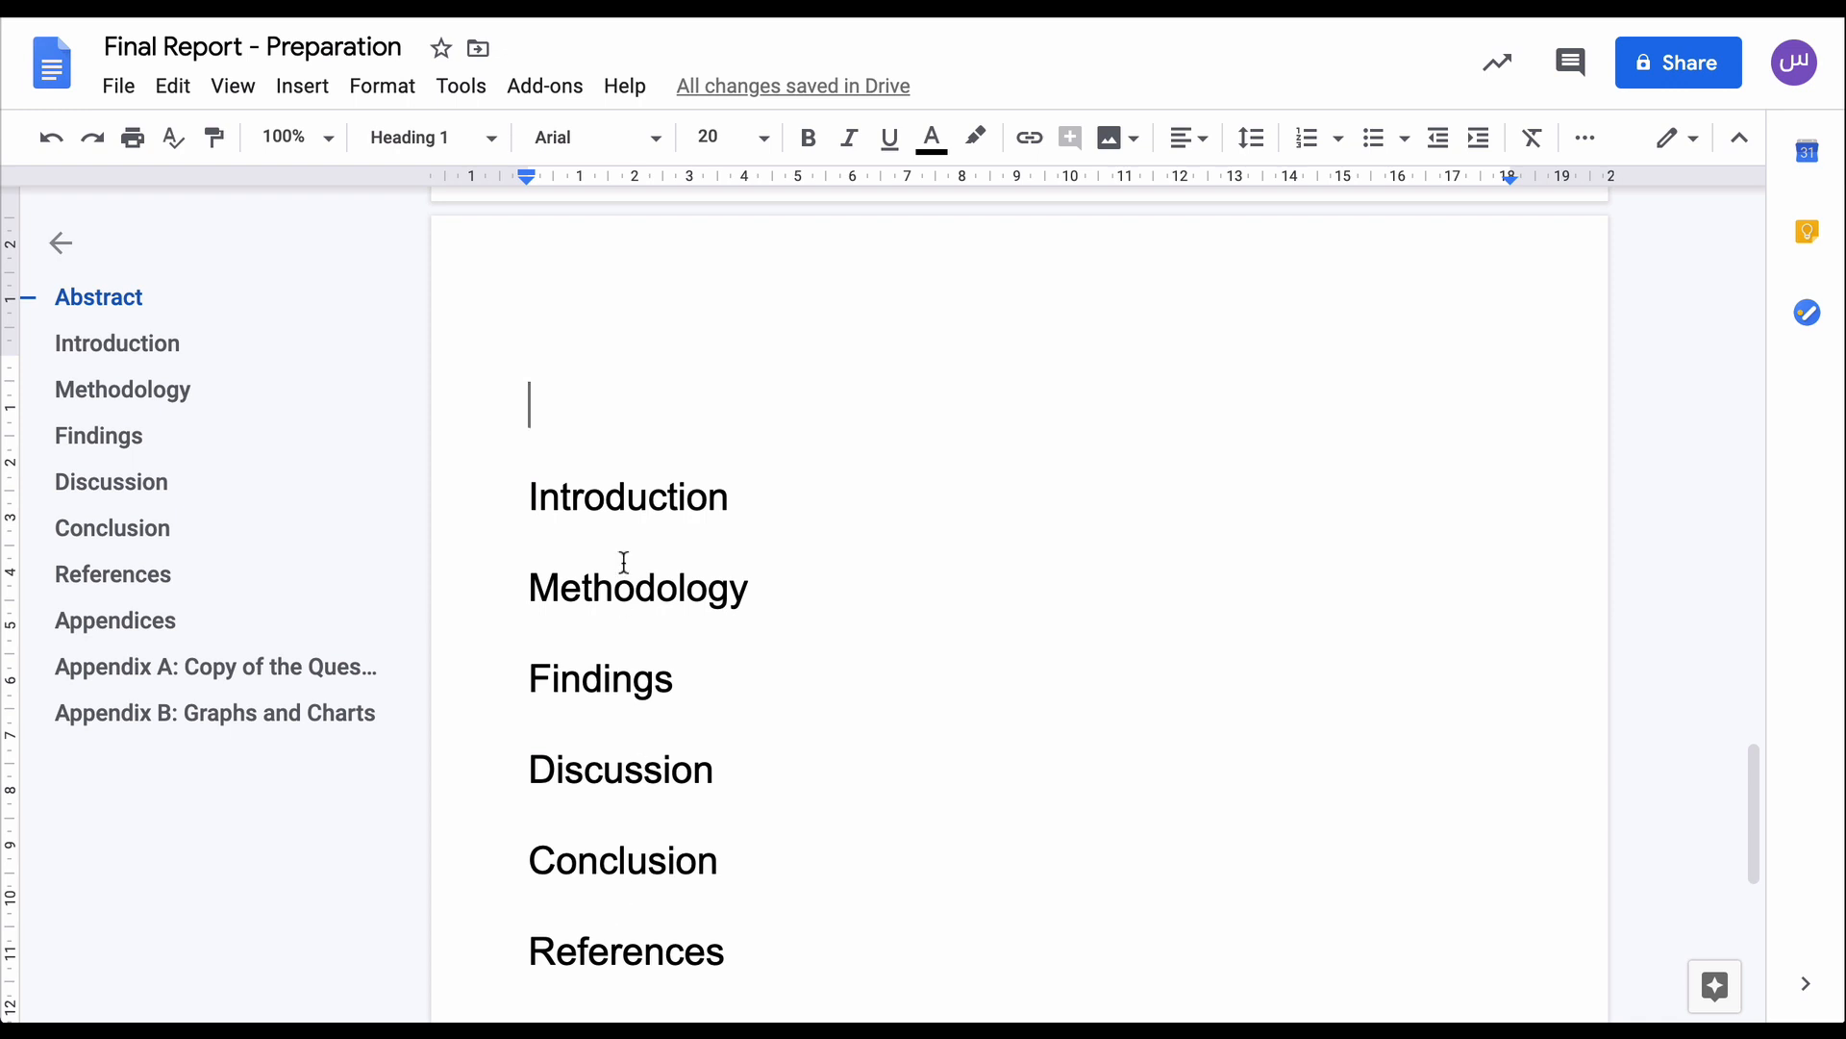
scroll(623, 544, "up", 1)
scroll(623, 545, "up", 10)
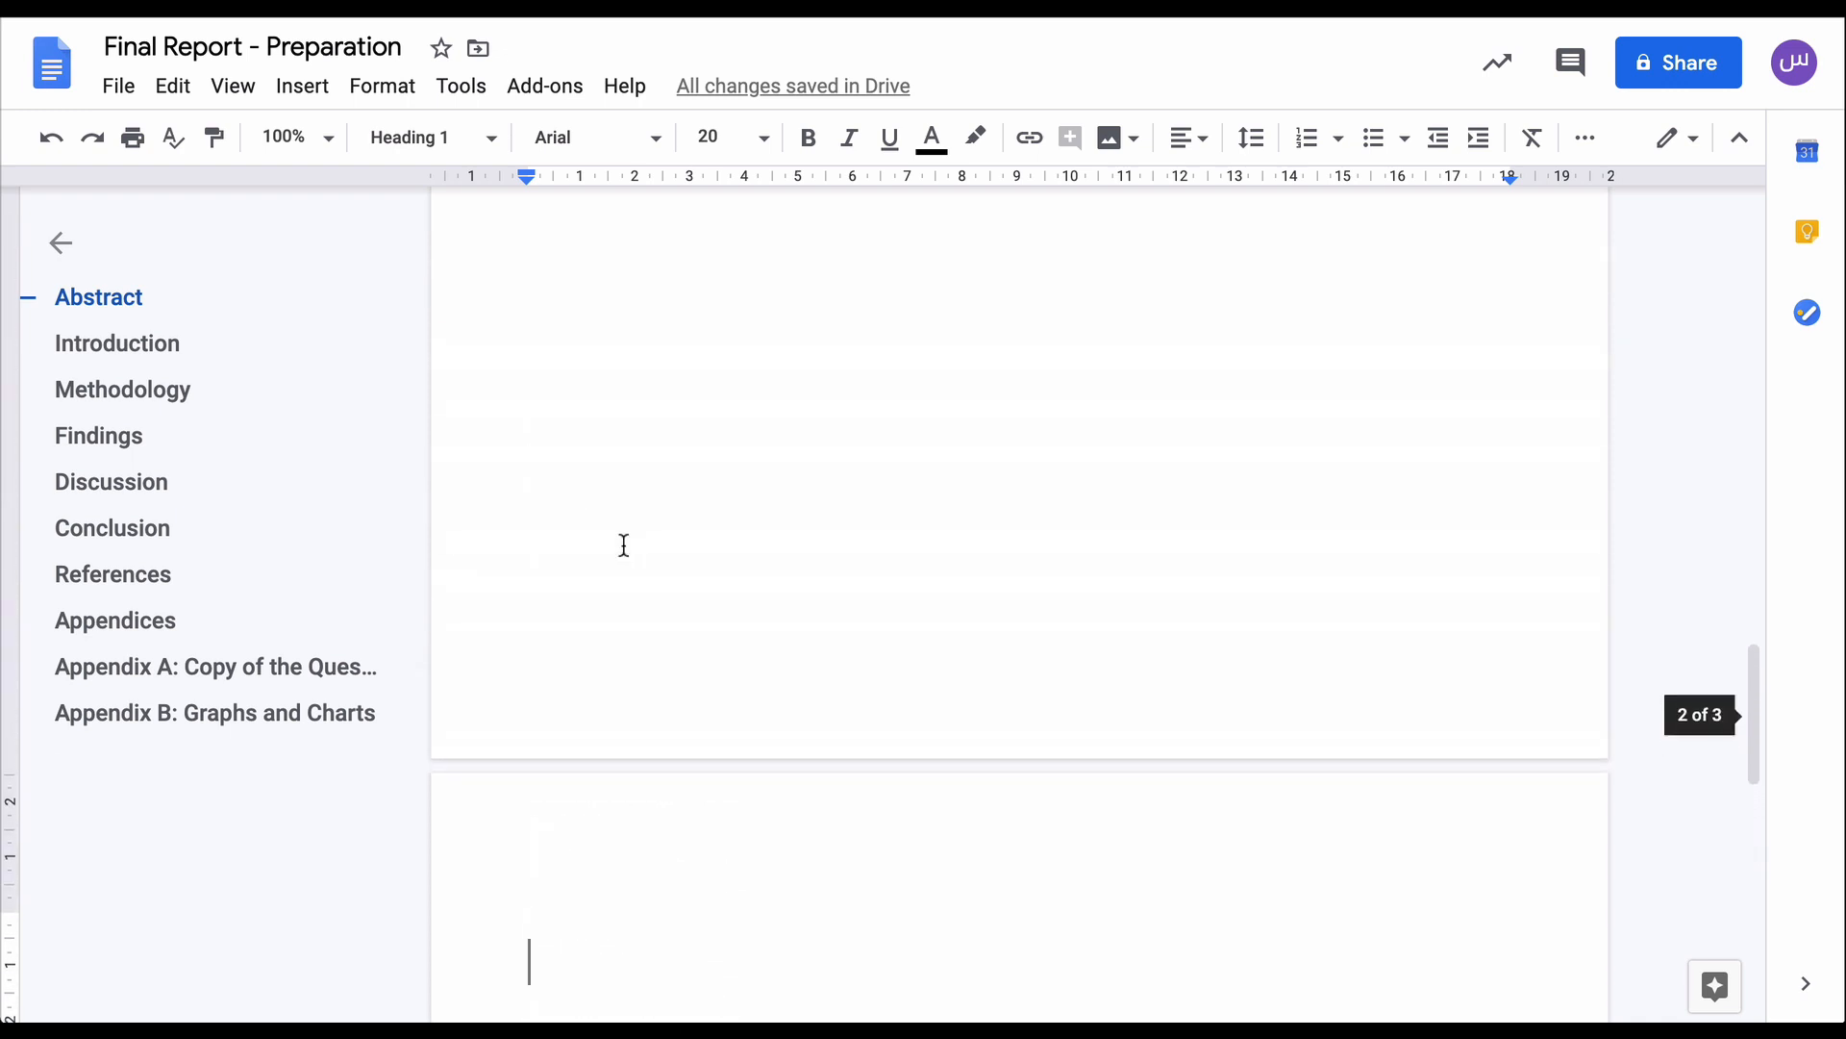
scroll(623, 545, "up", 5)
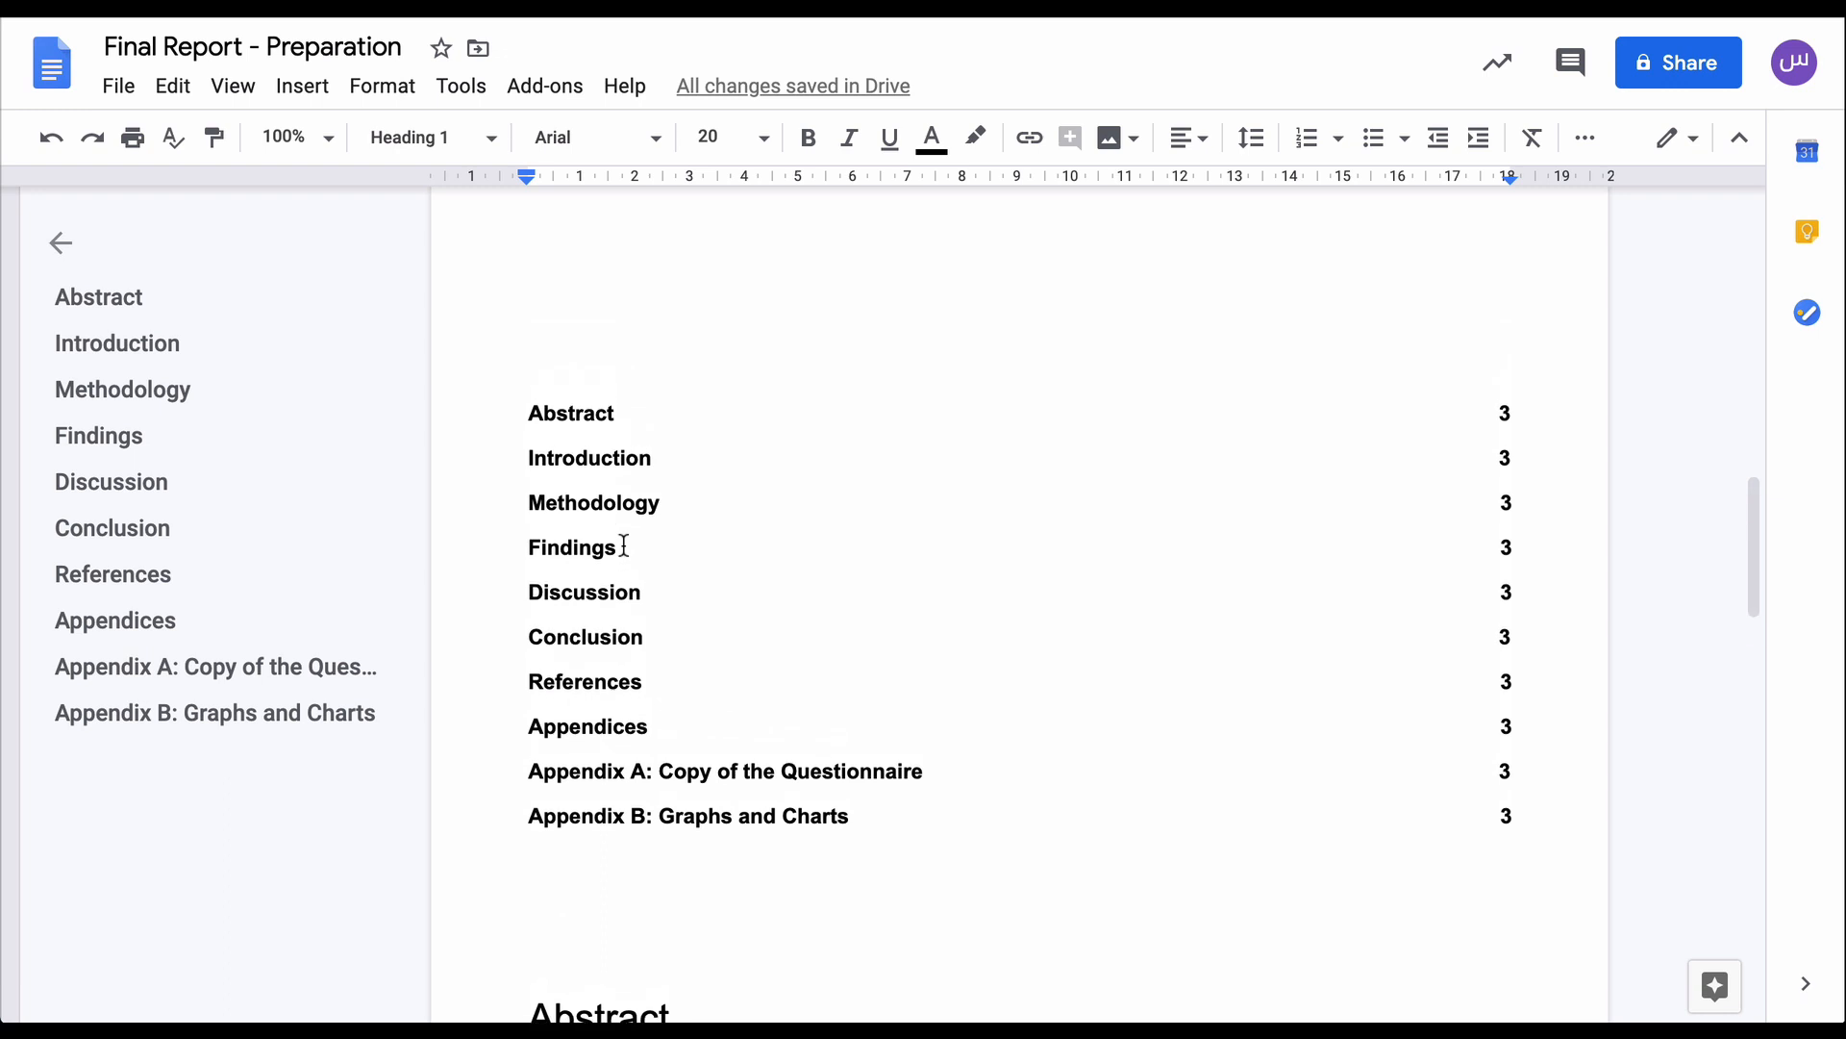
scroll(624, 544, "down", 1)
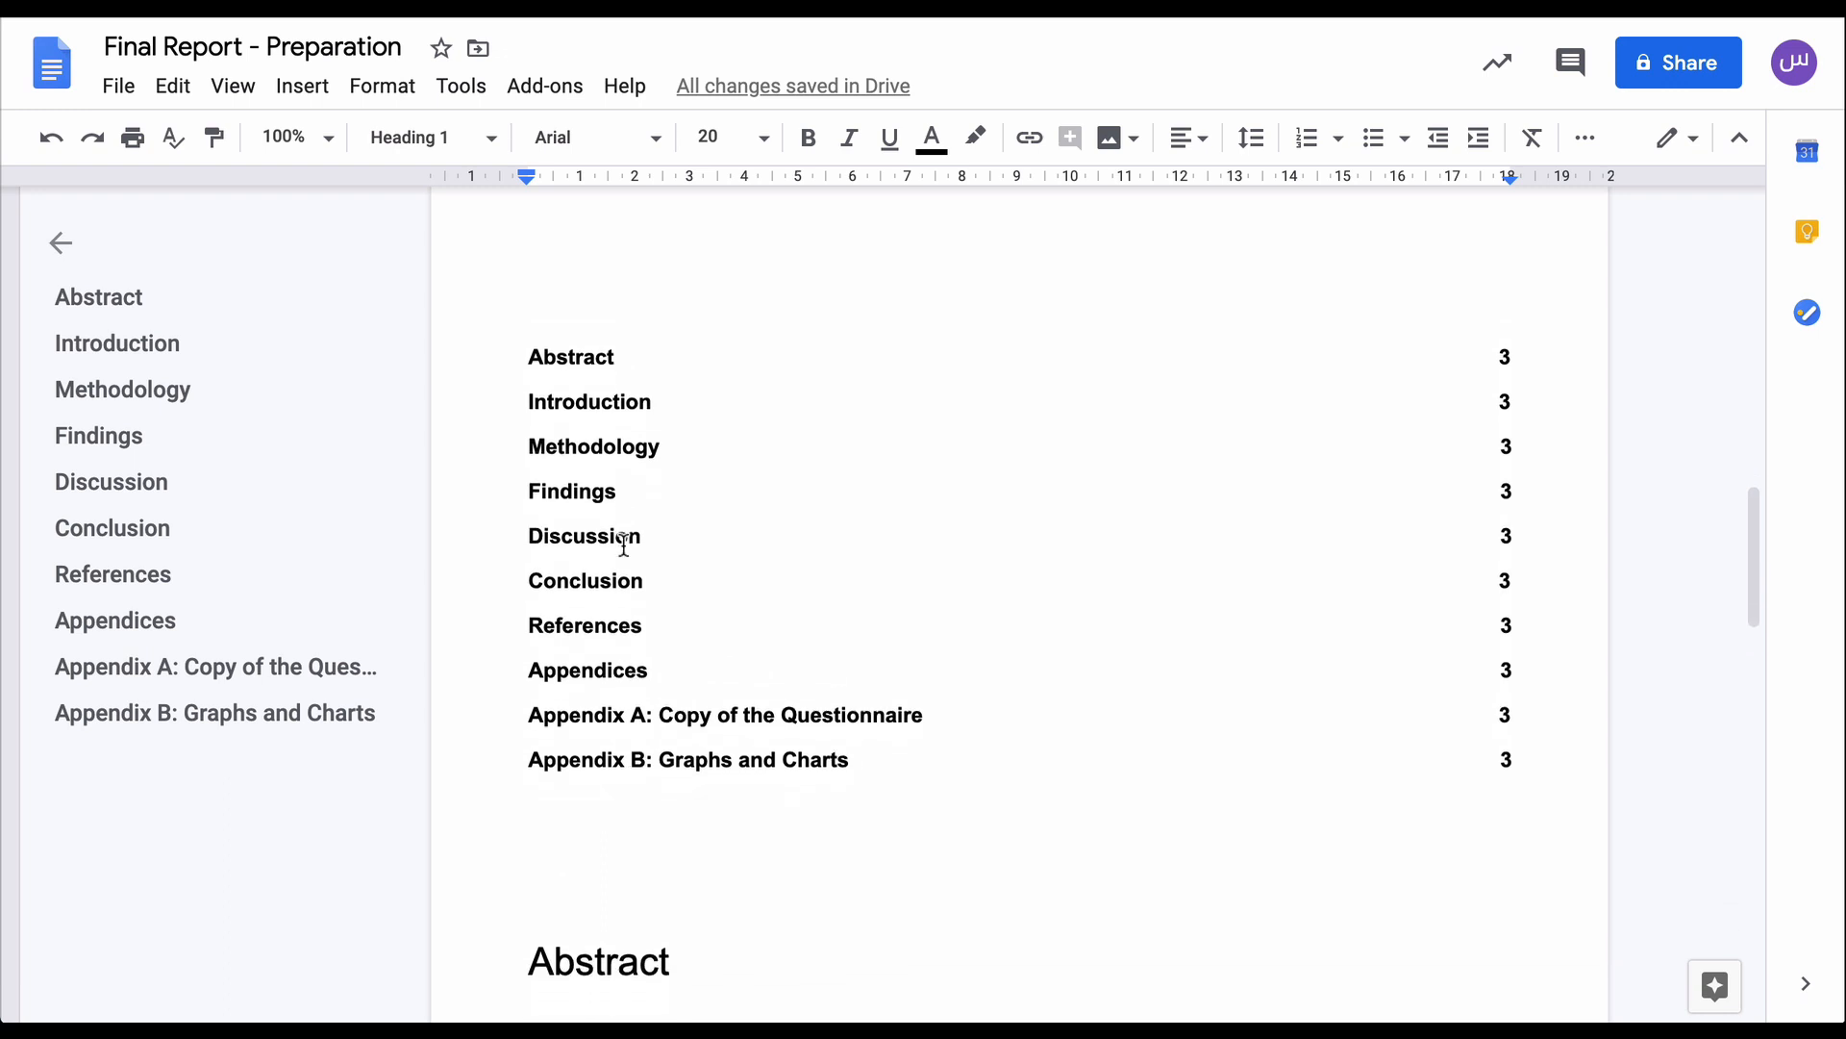
left_click(711, 423)
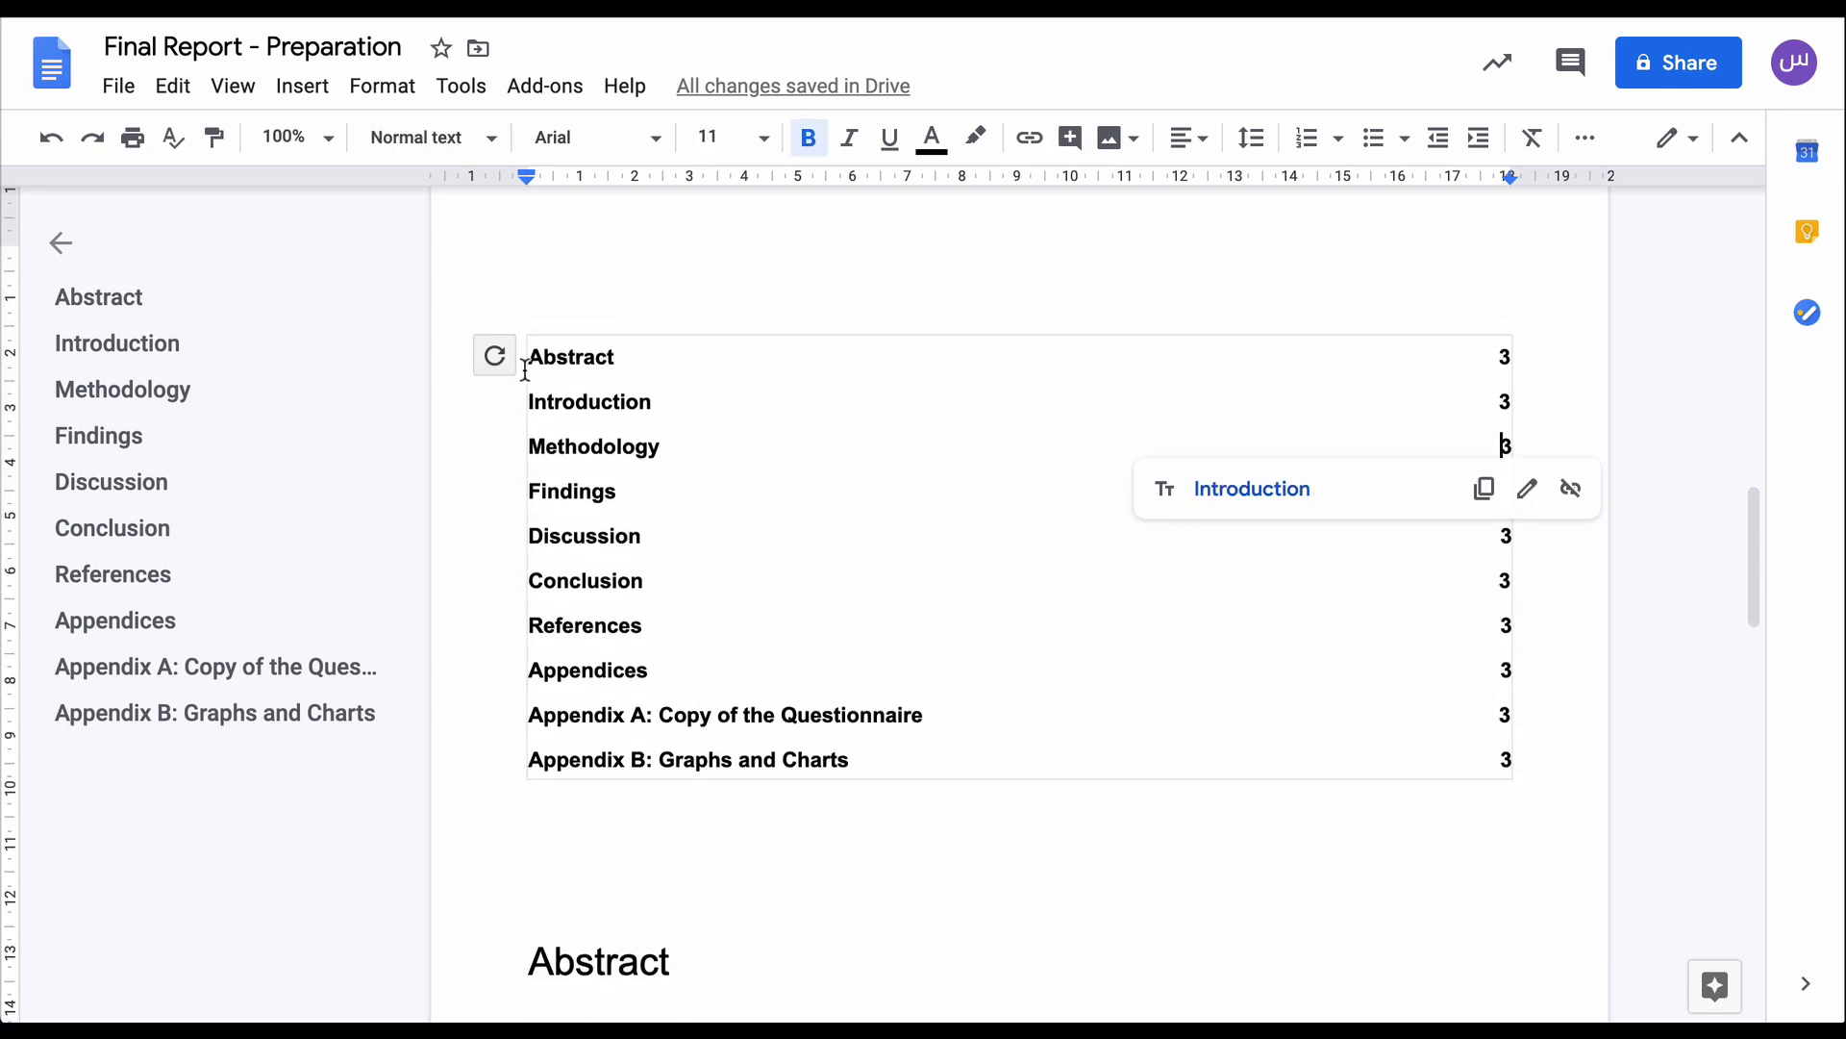
left_click(494, 357)
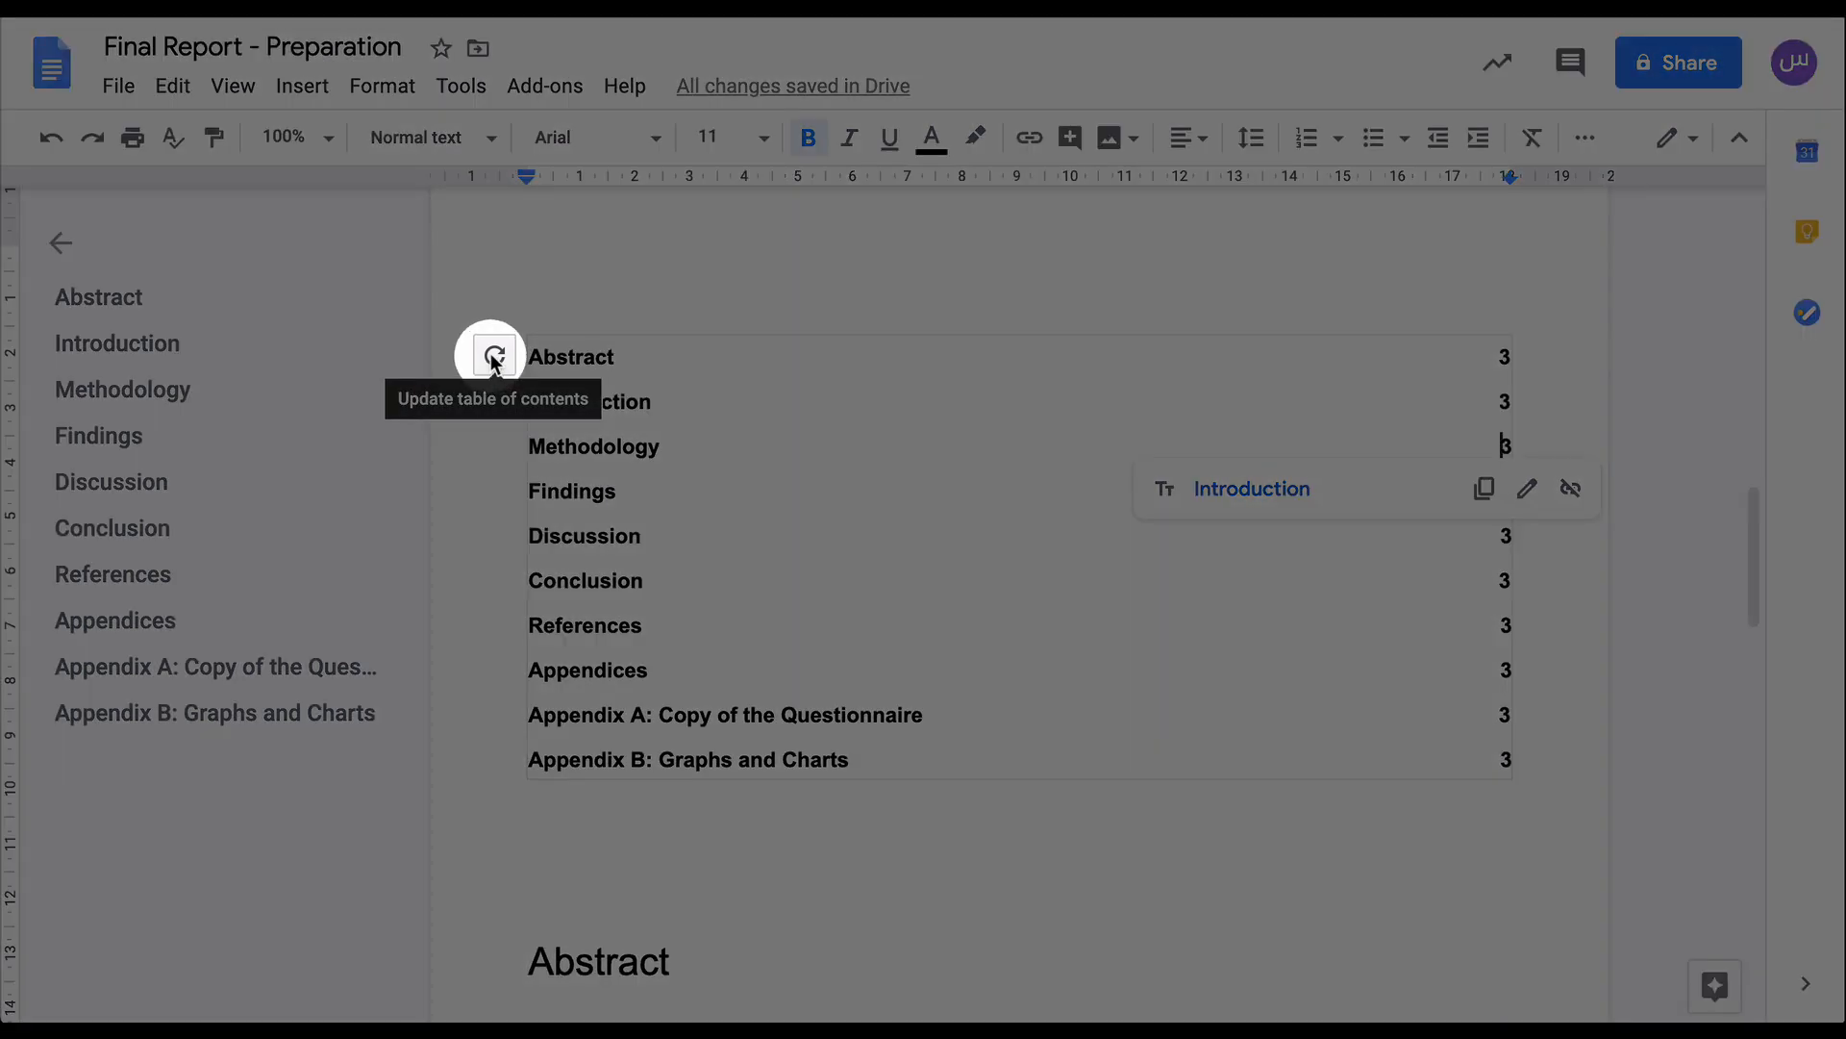
left_click(494, 357)
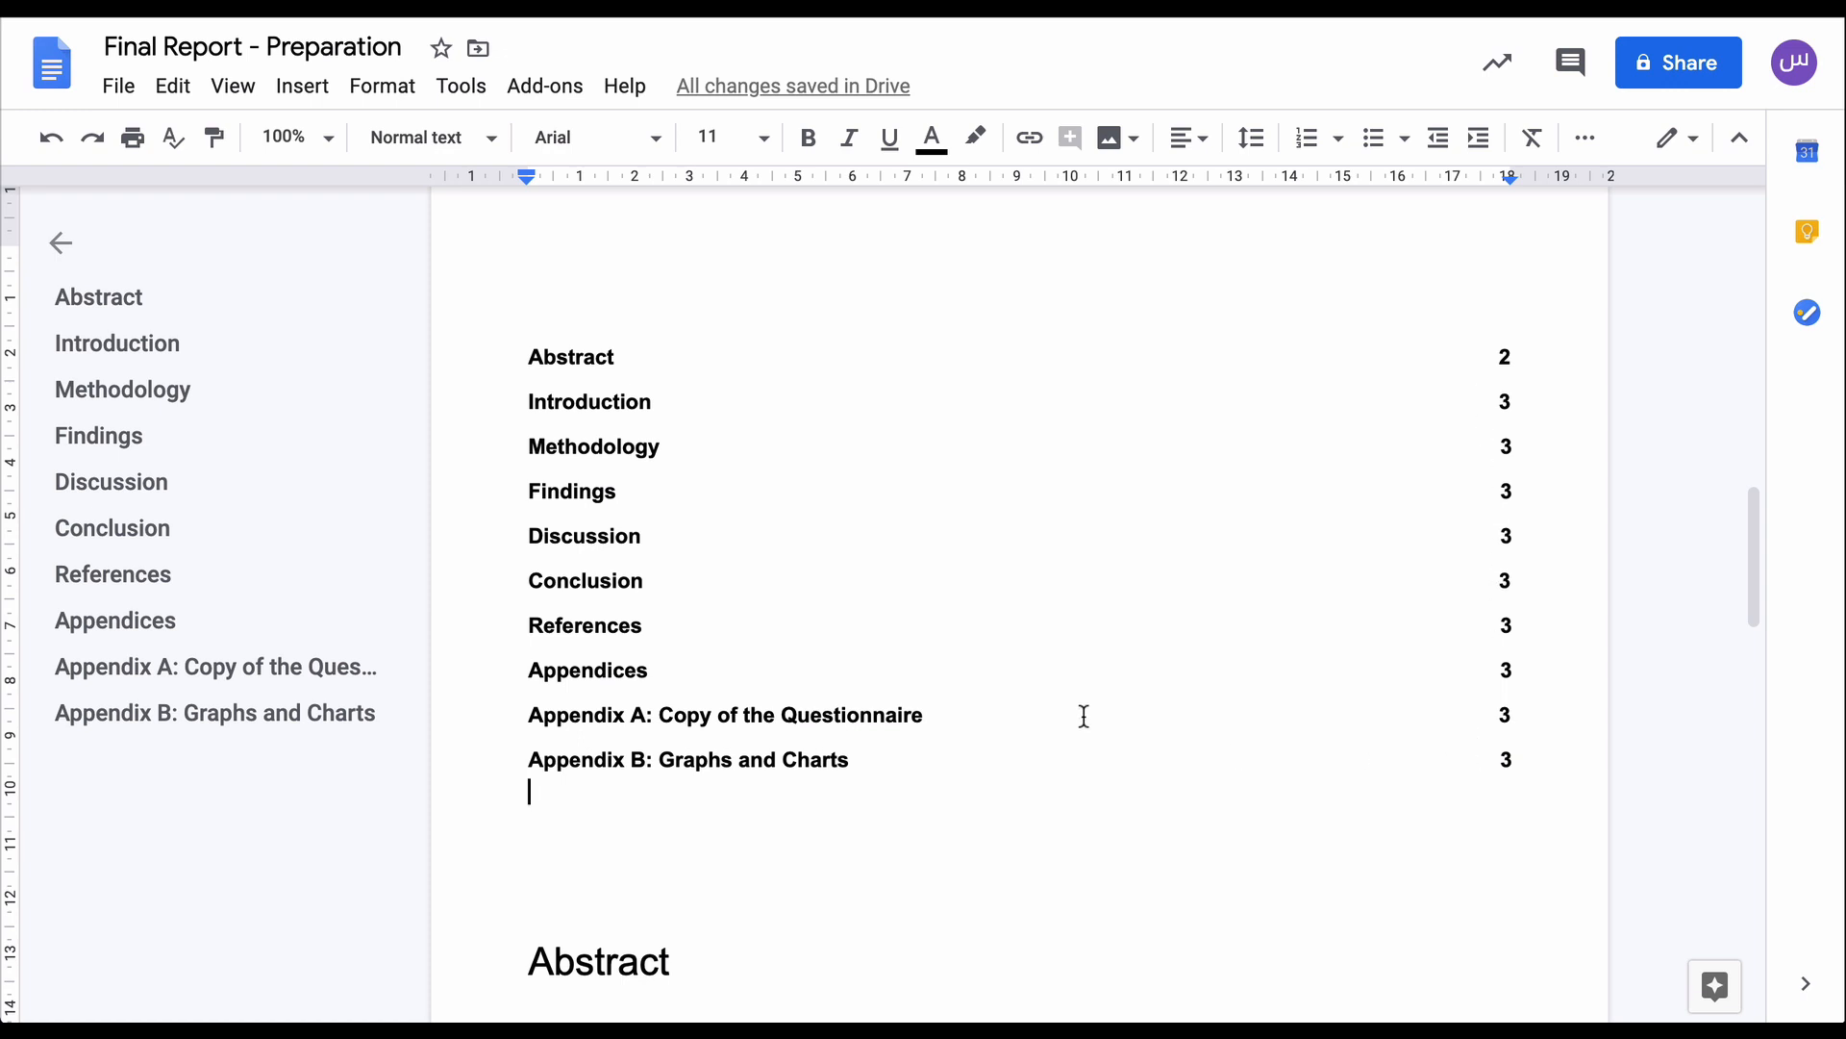
Step: Look over the report from the table of contents to Appendix B: Graphs and Charts and back up to the cover page
left_click(954, 482)
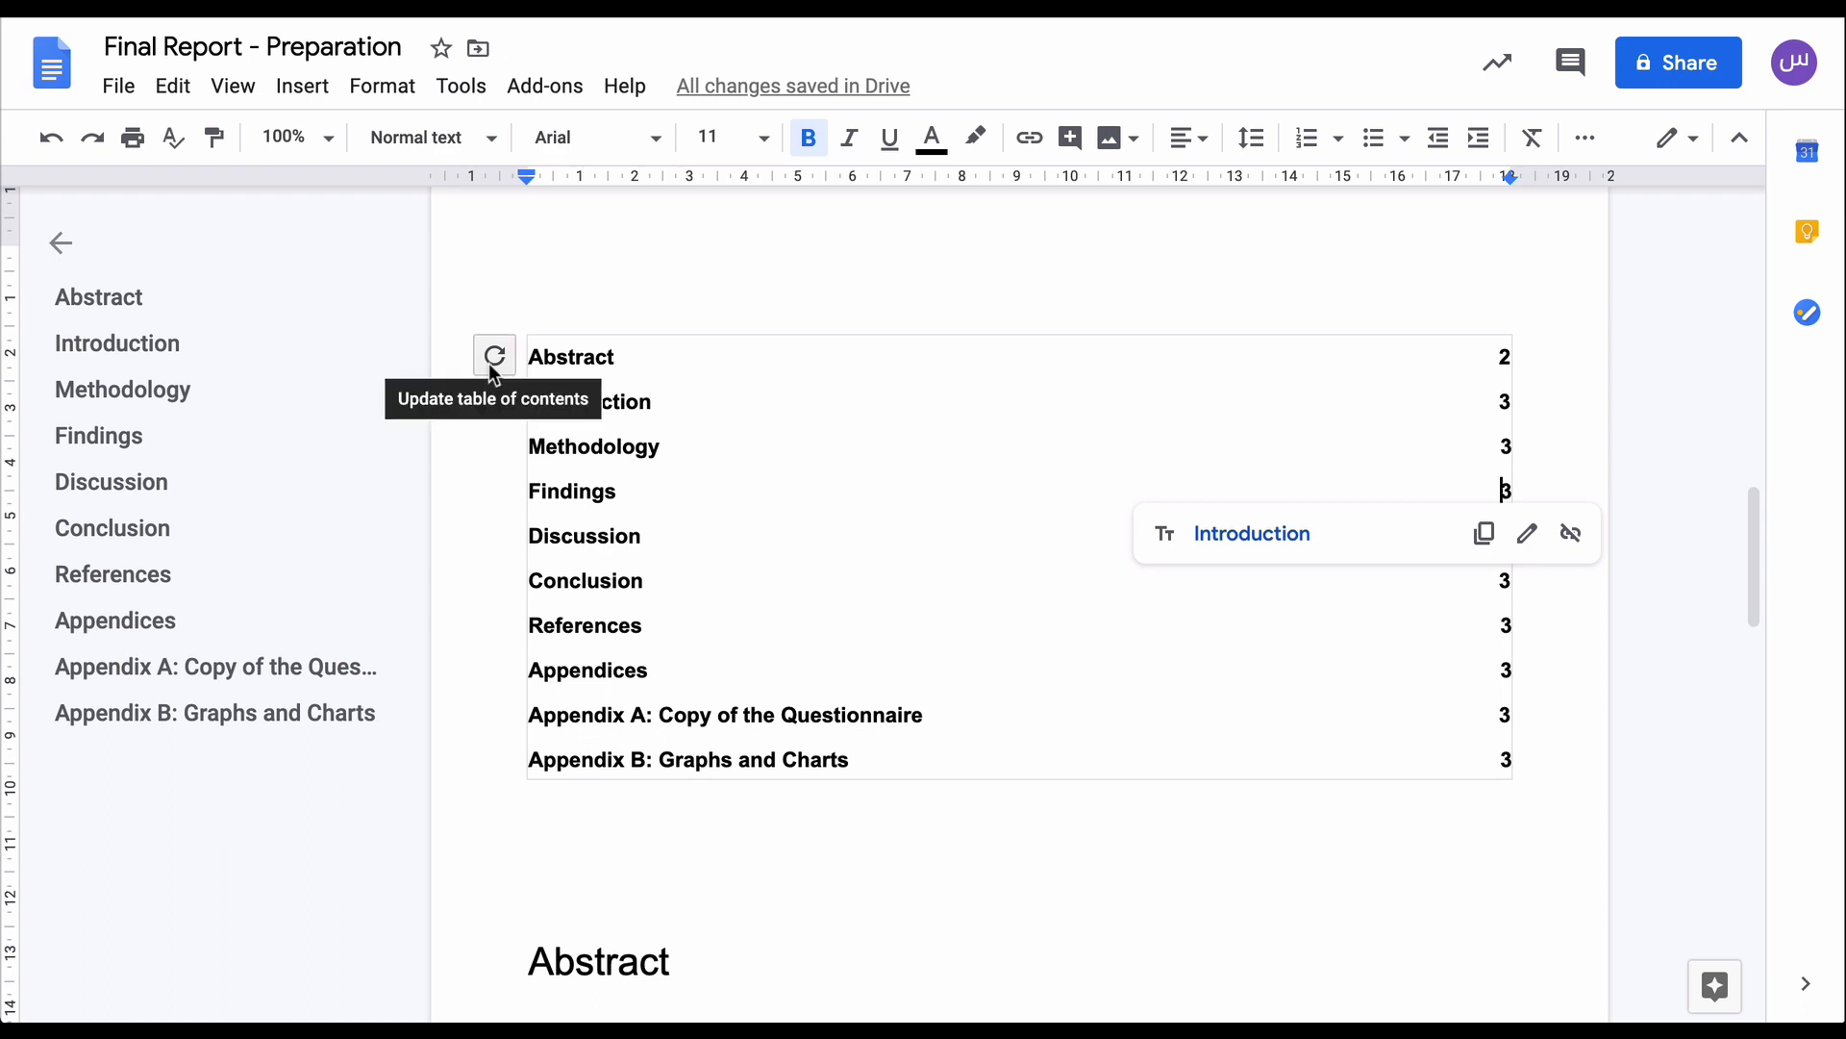
scroll(626, 524, "down", 5)
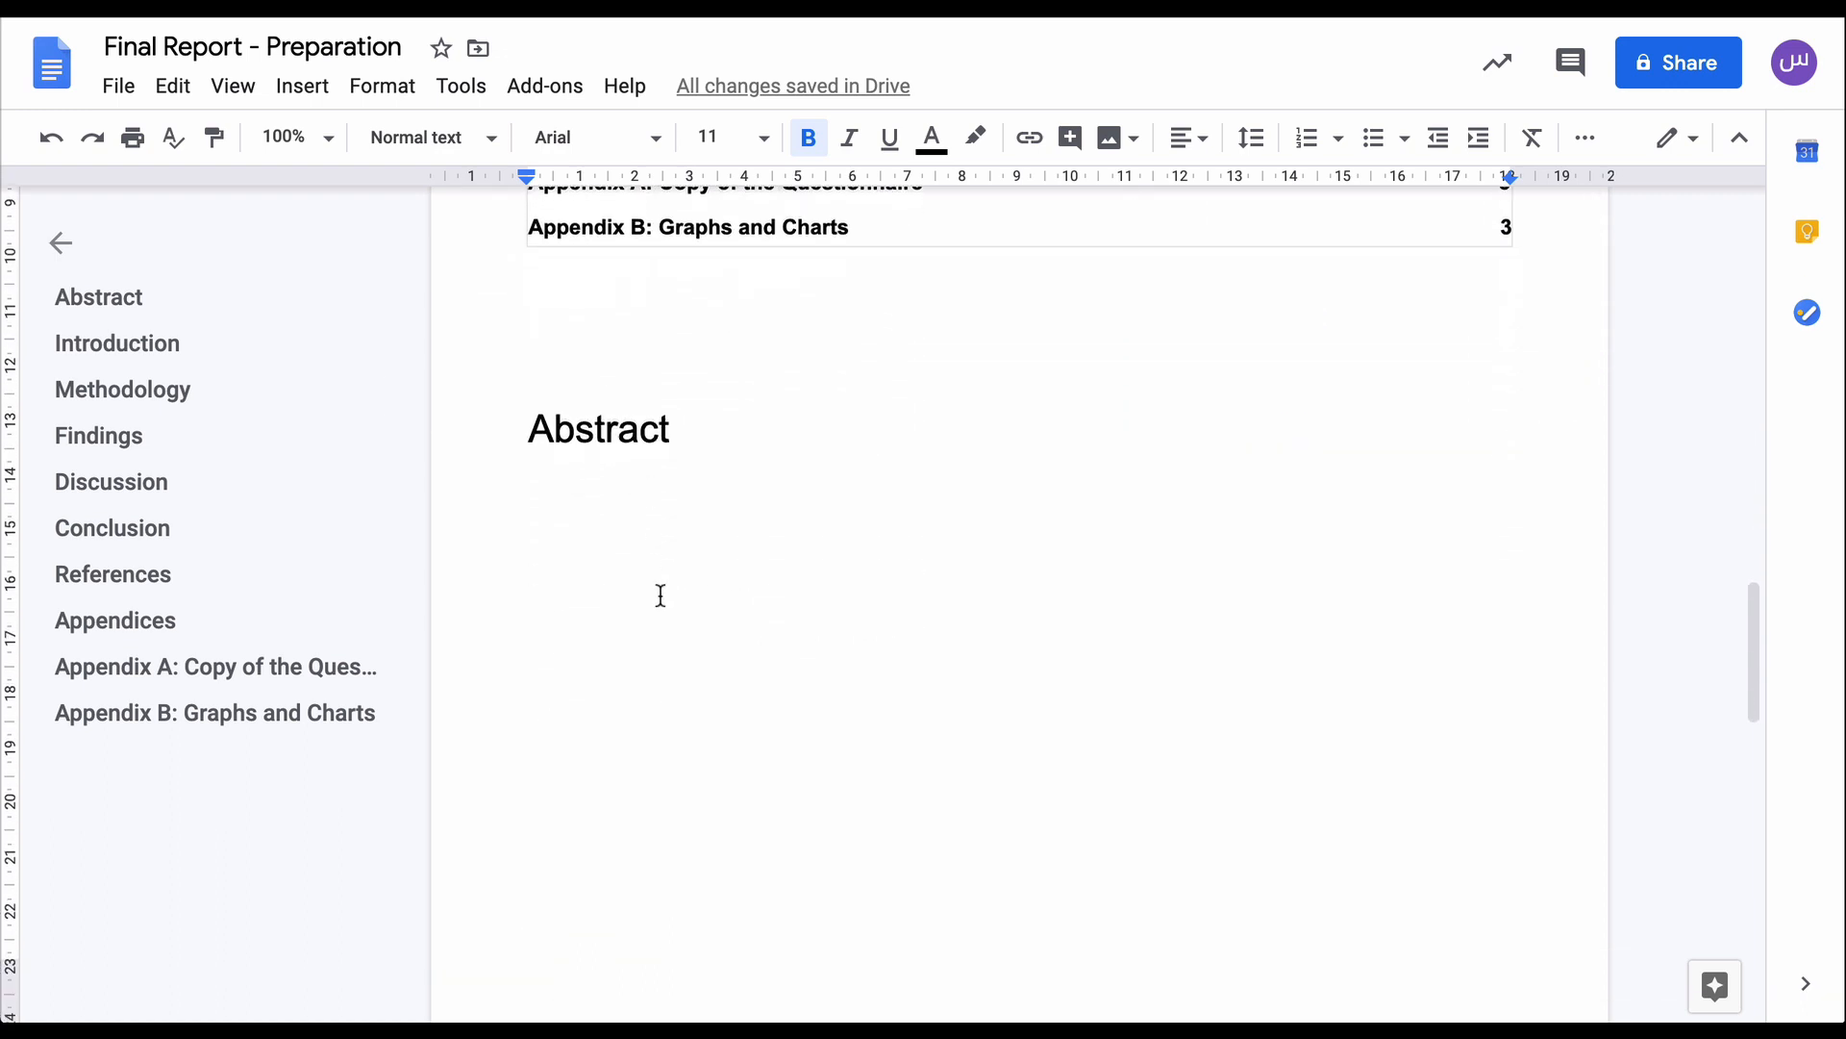
scroll(661, 596, "down", 10)
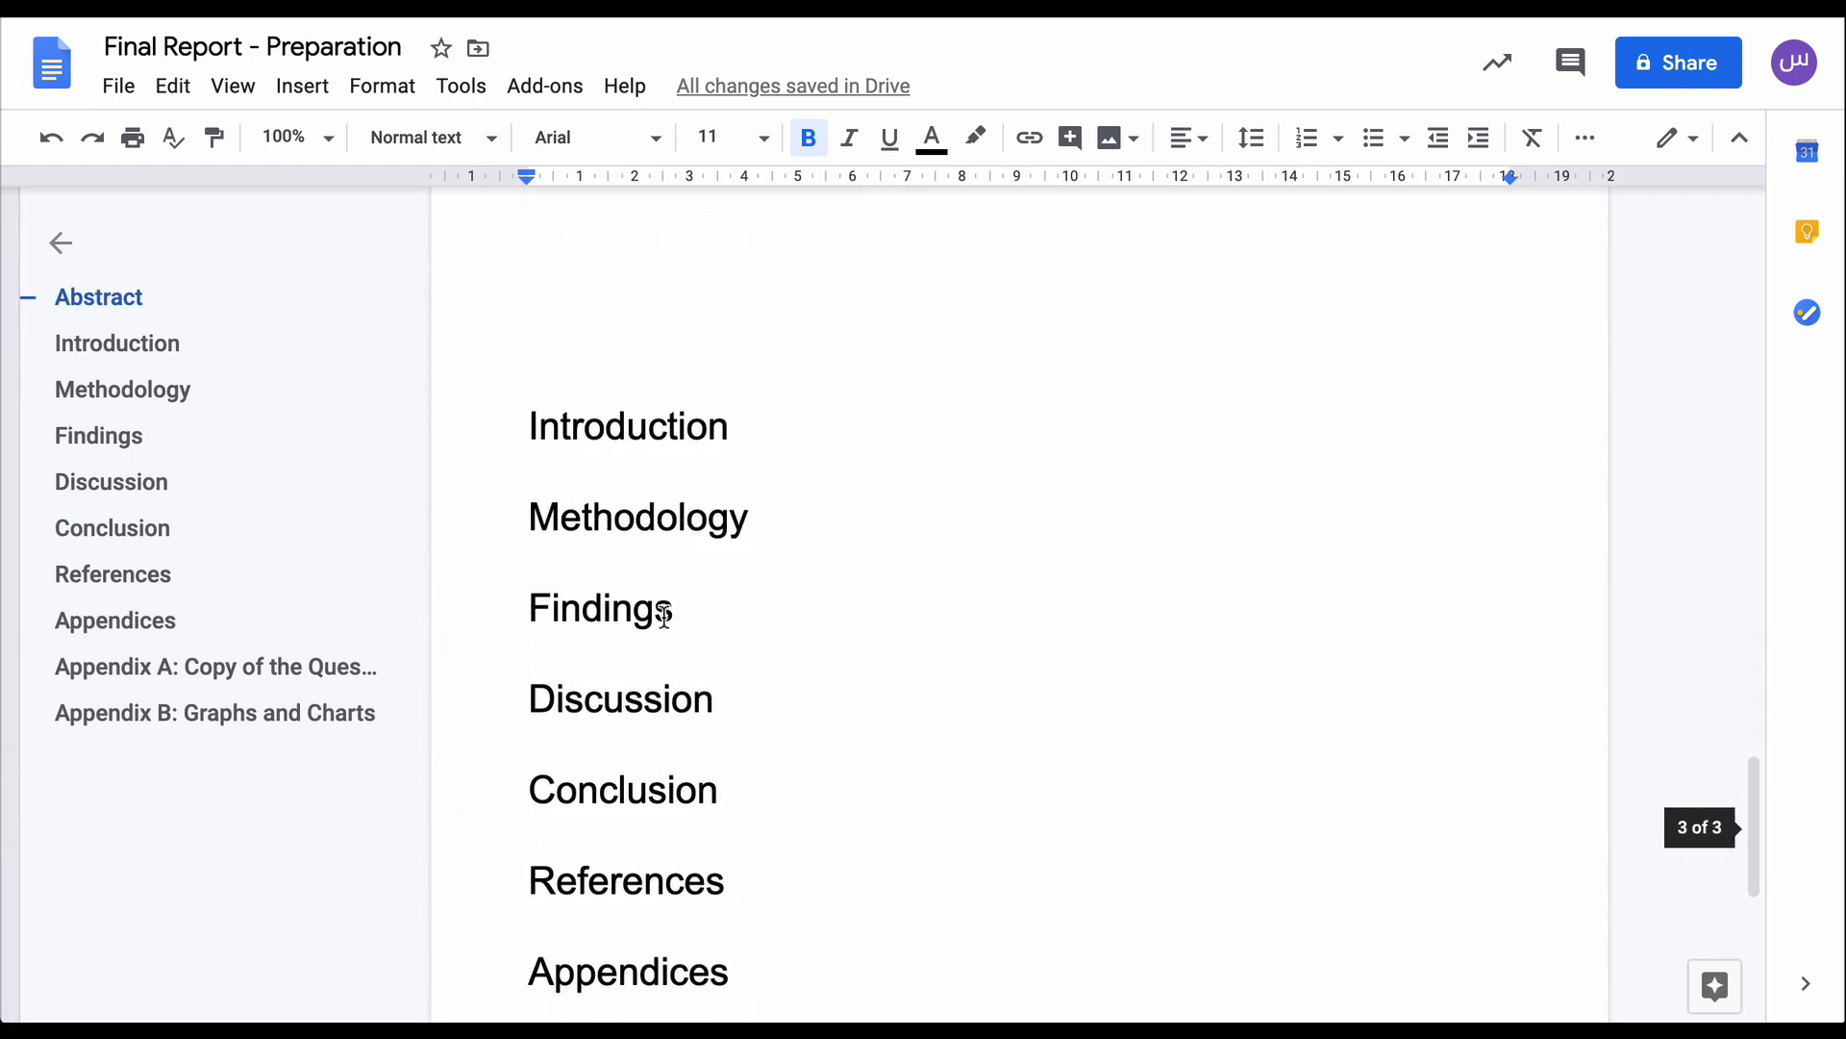
scroll(664, 615, "down", 6)
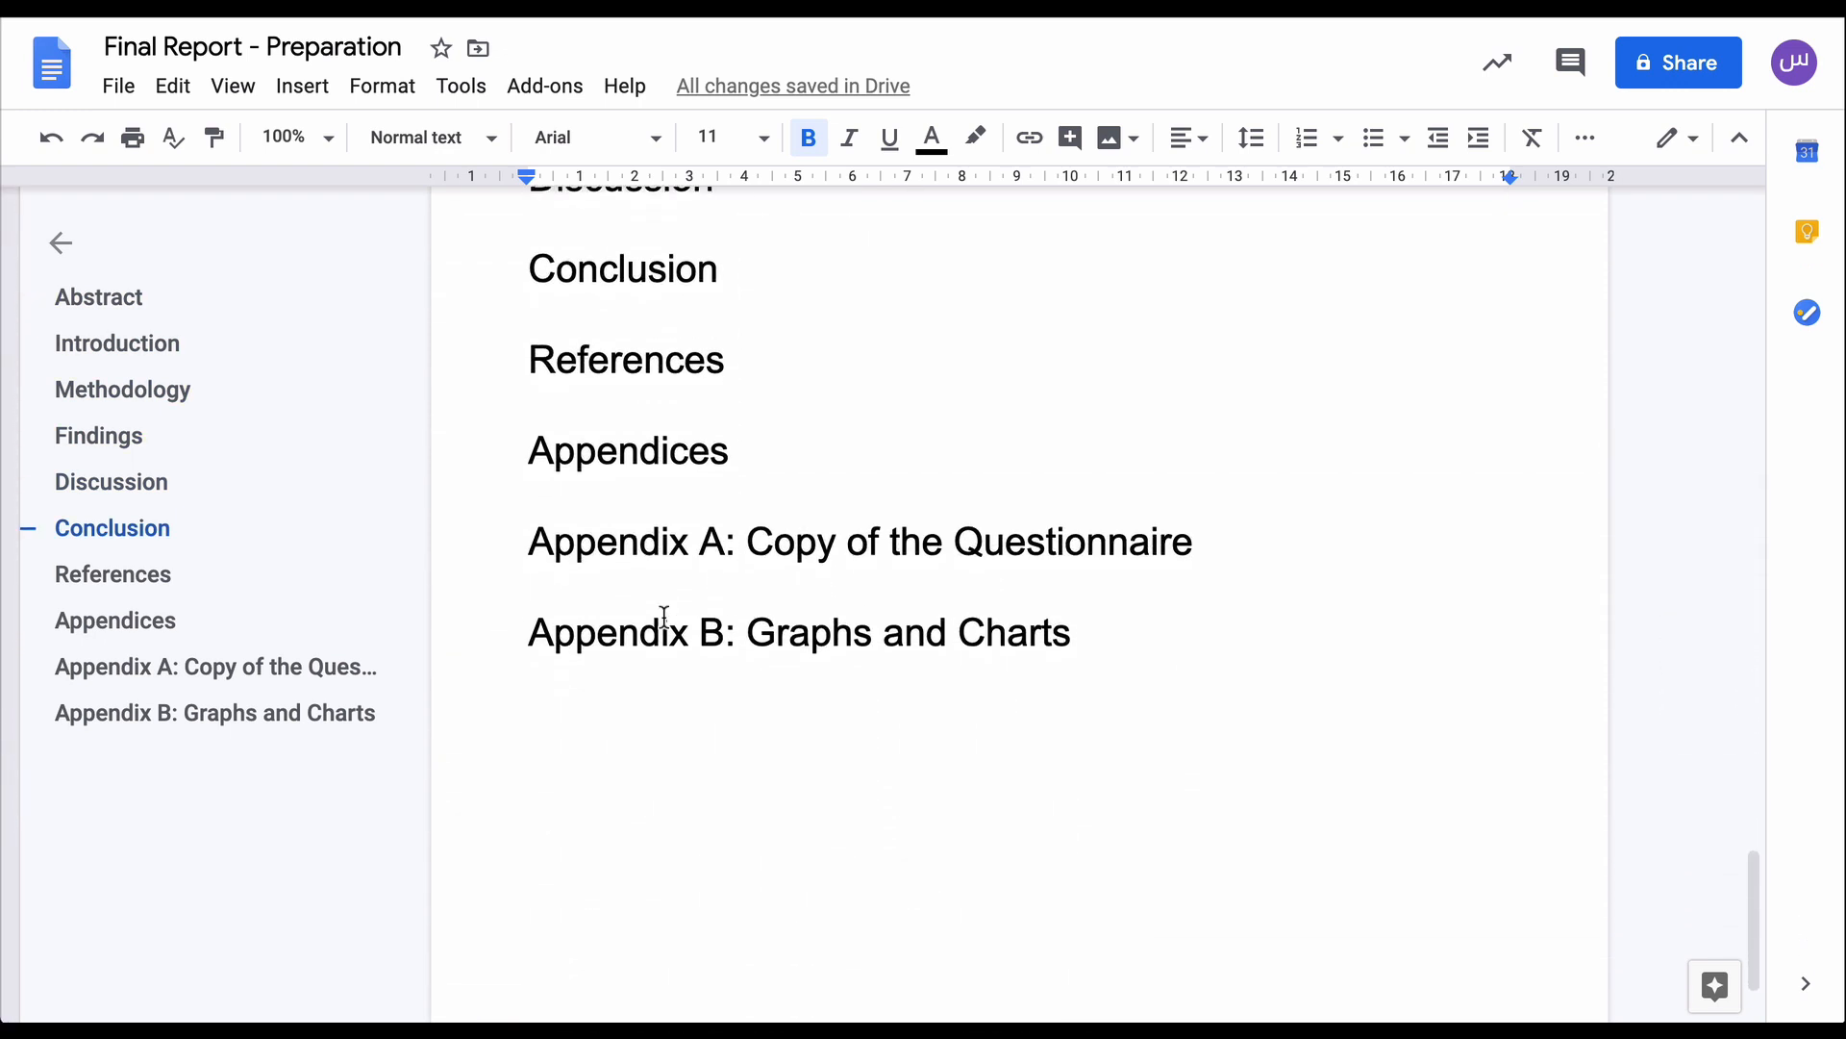
scroll(664, 616, "up", 12)
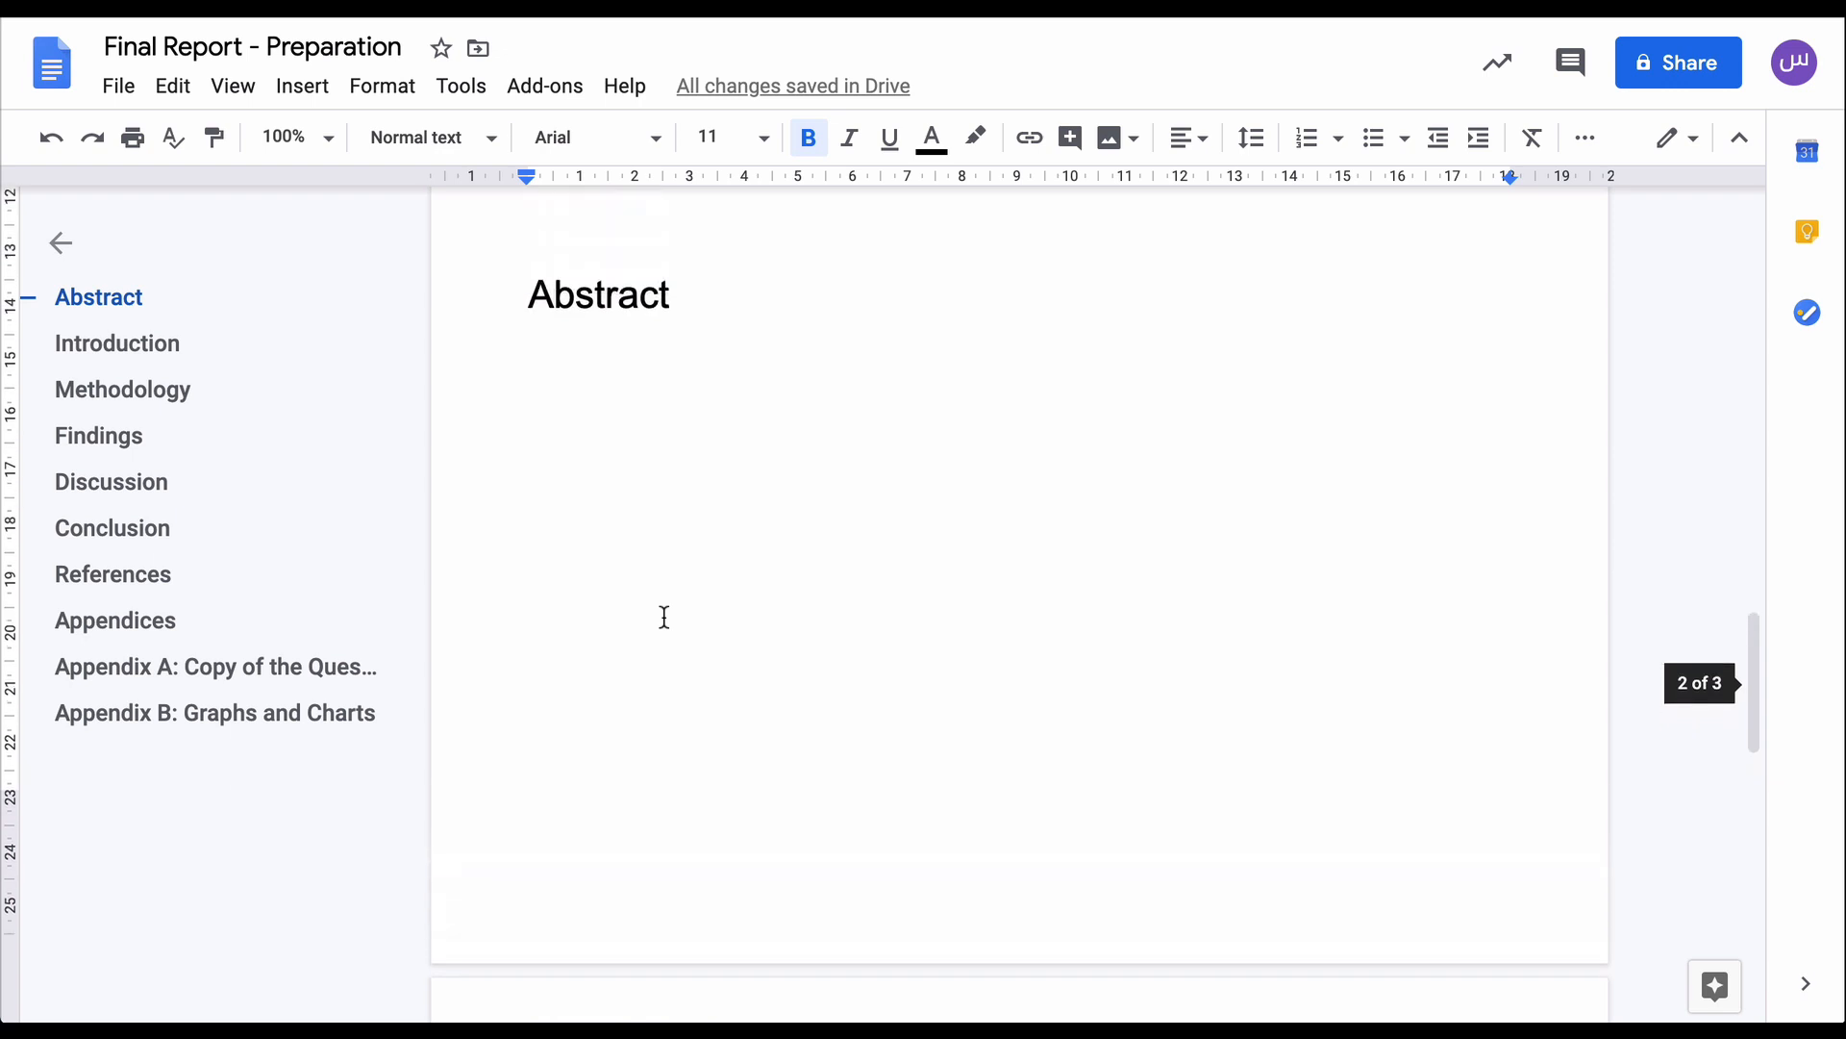
scroll(664, 616, "up", 12)
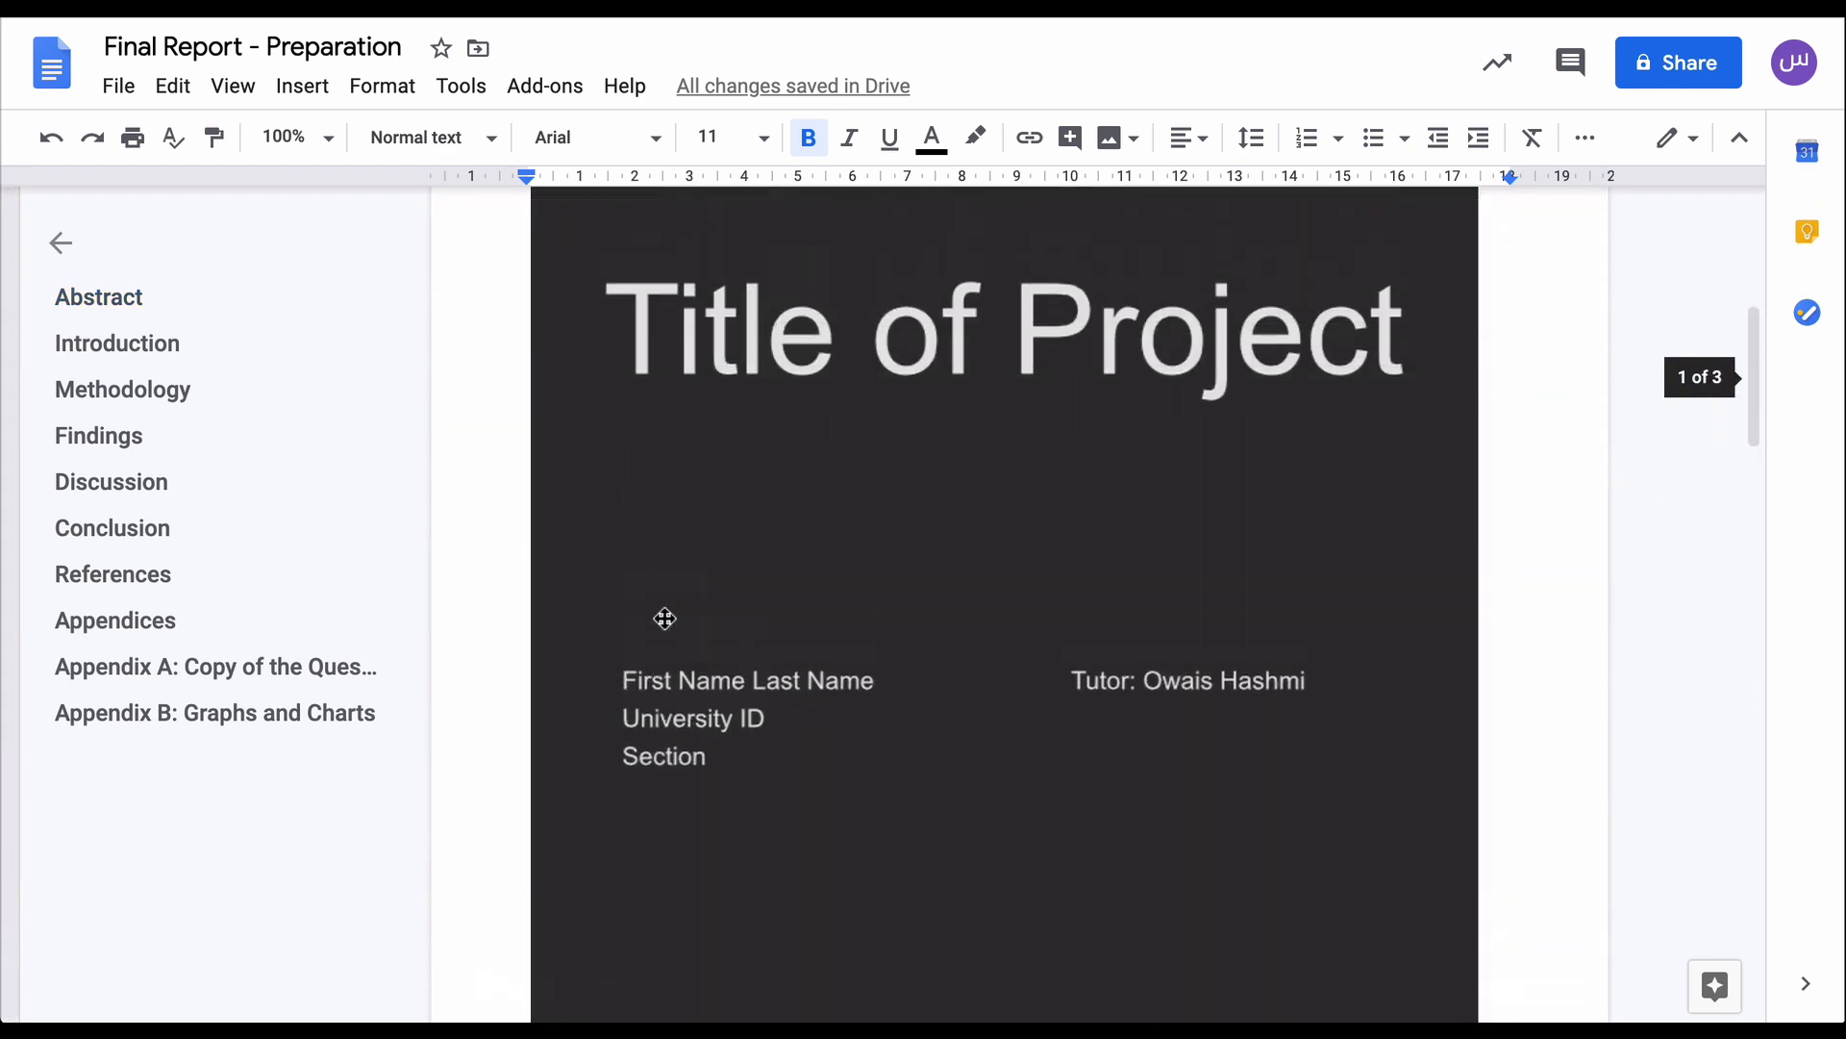
scroll(665, 619, "up", 5)
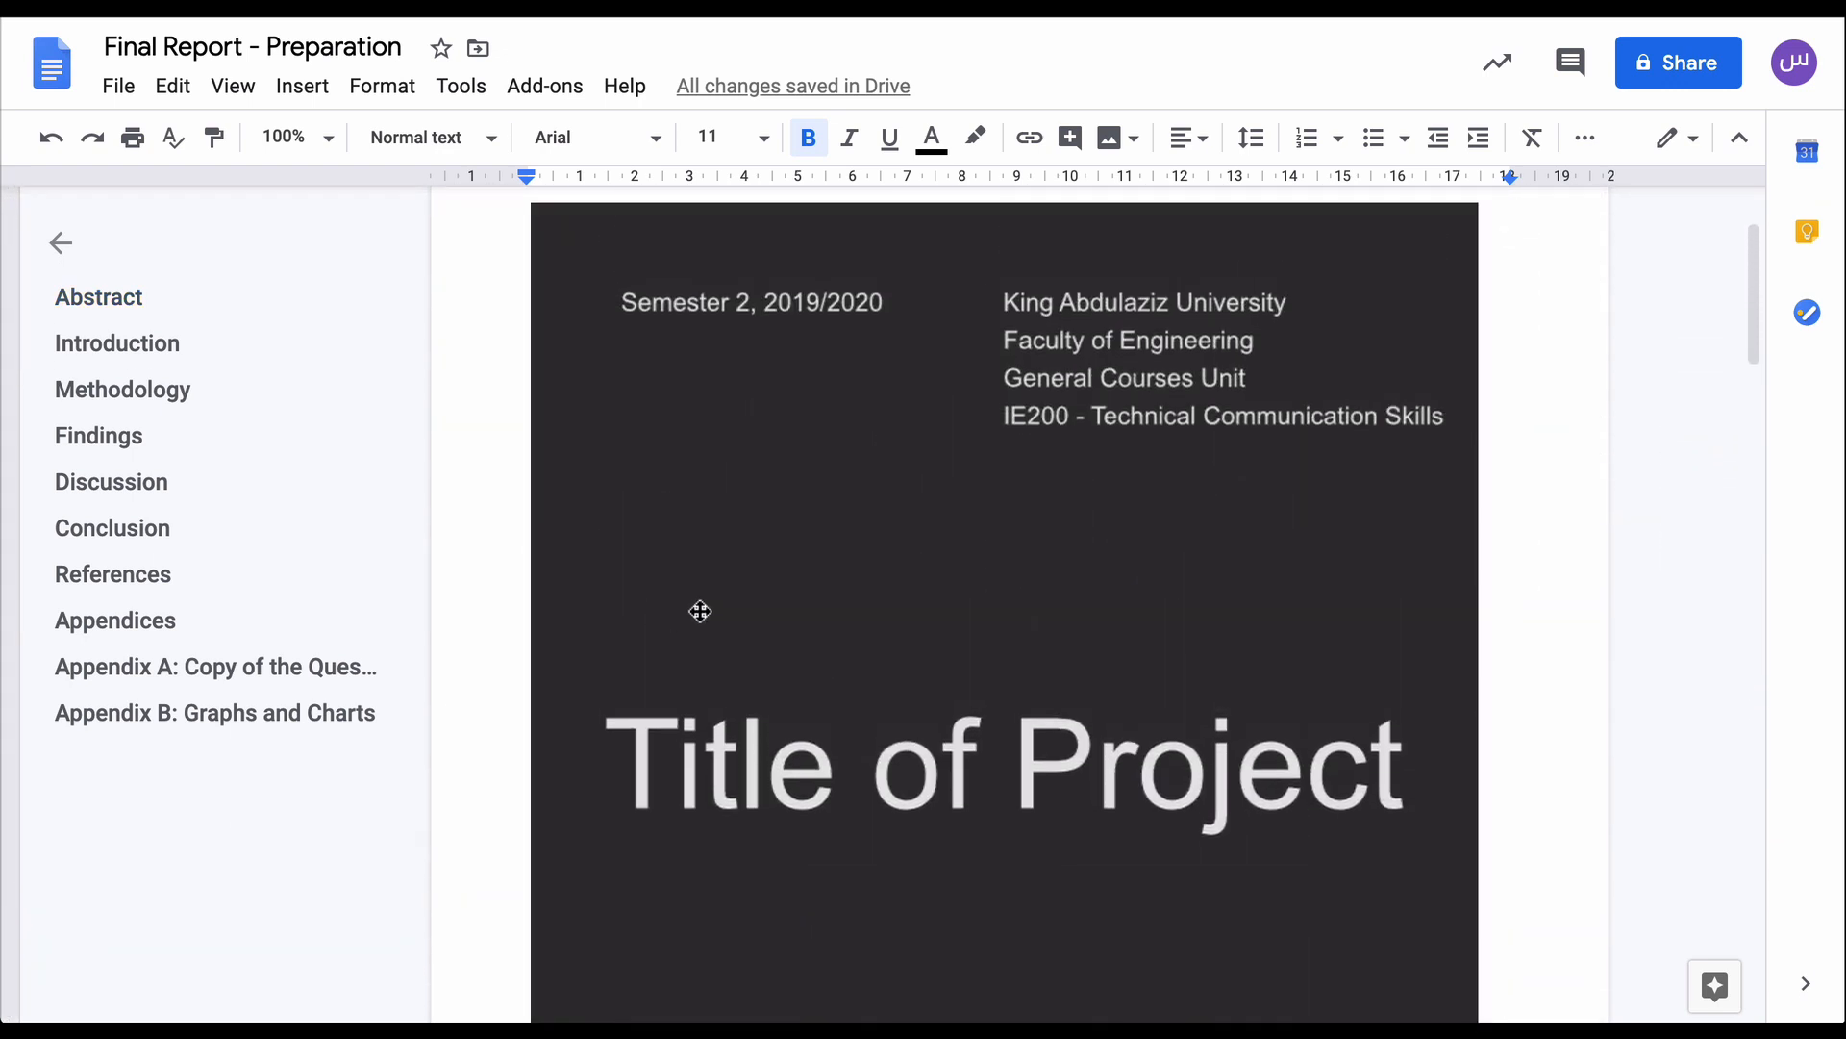
Step: Review the pages from the cover down to the Introduction through Conclusion headings, and return to the table of contents
scroll(764, 663, "down", 15)
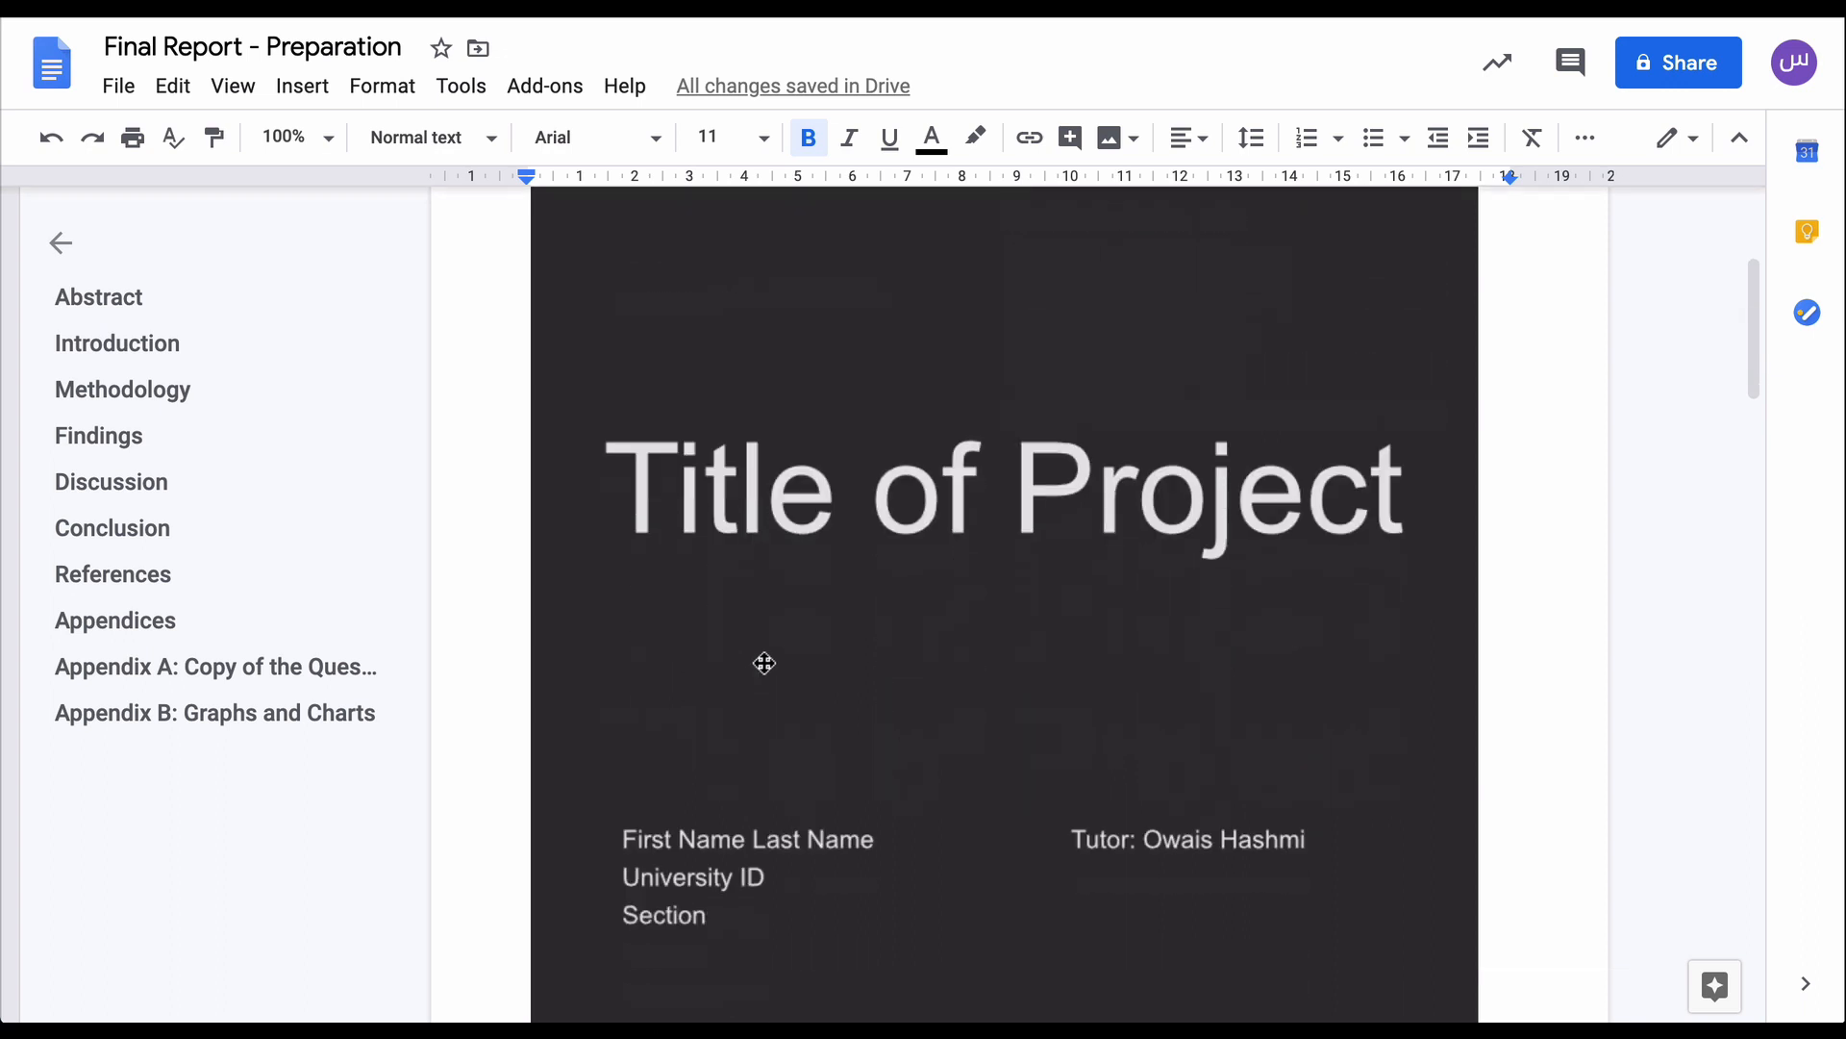
scroll(765, 662, "down", 12)
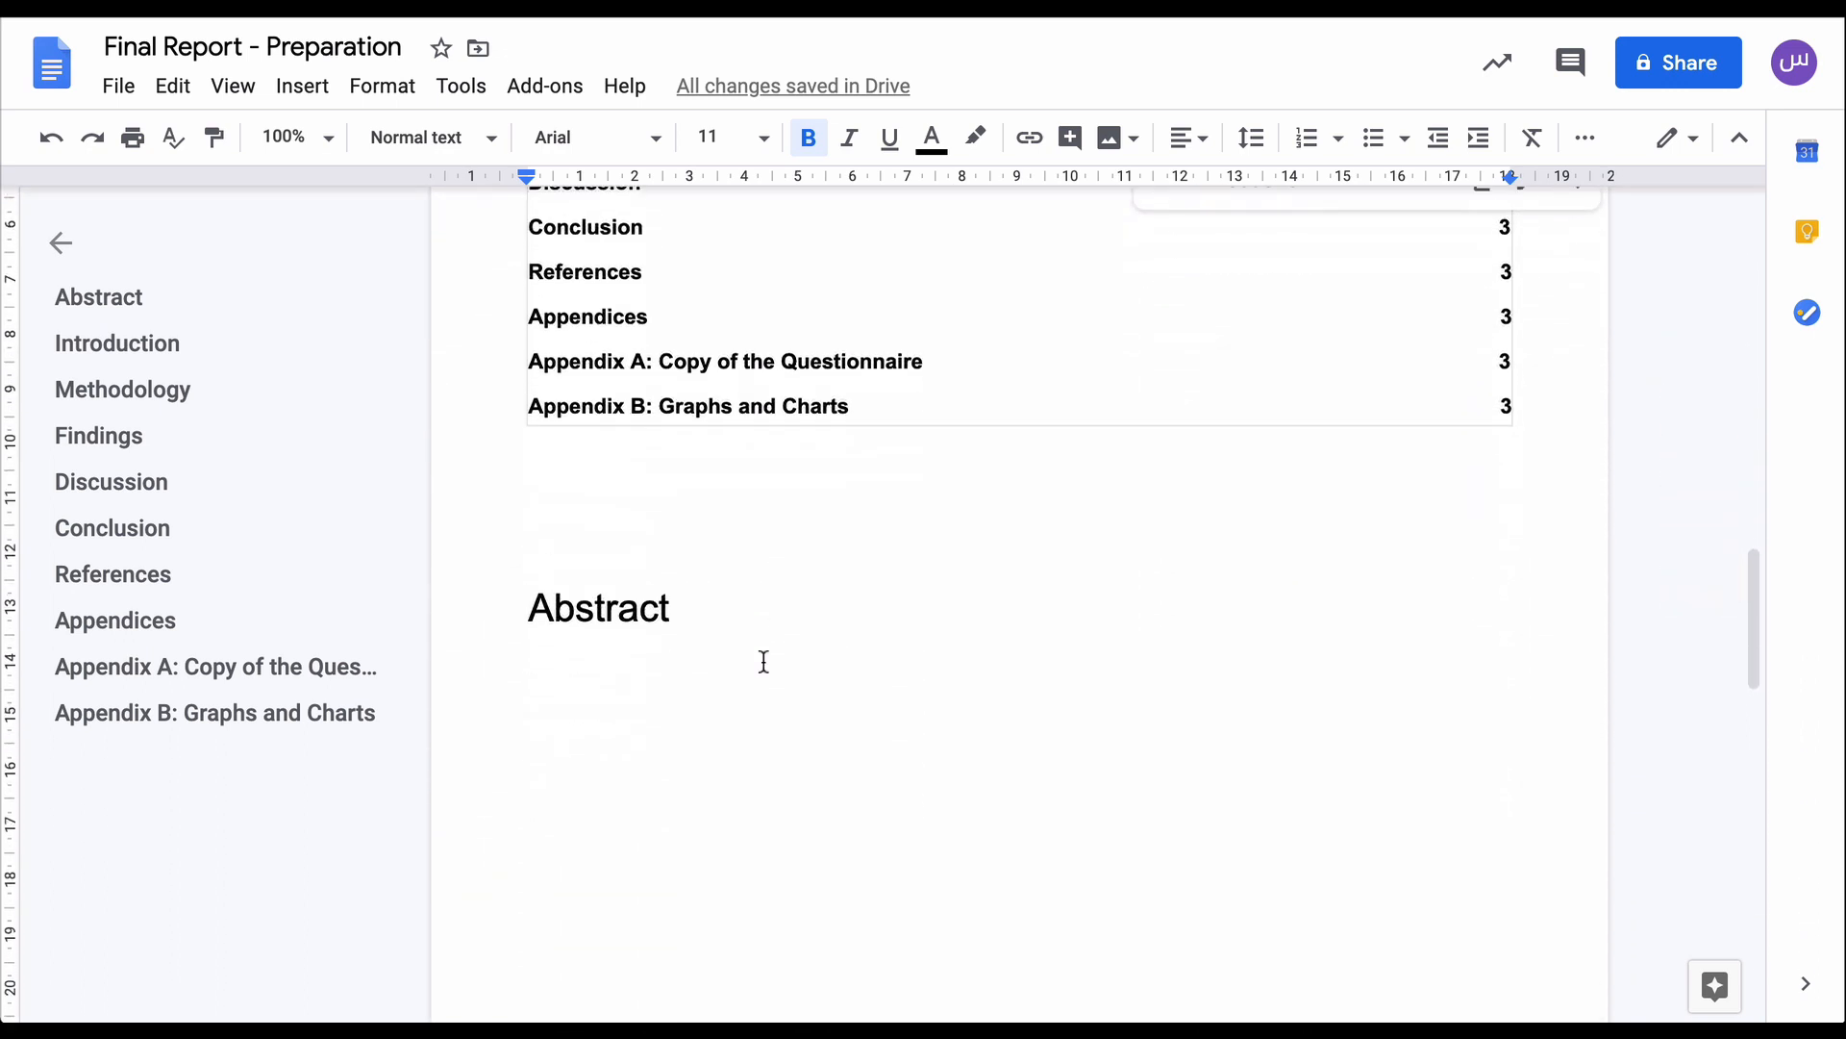
scroll(764, 661, "down", 1)
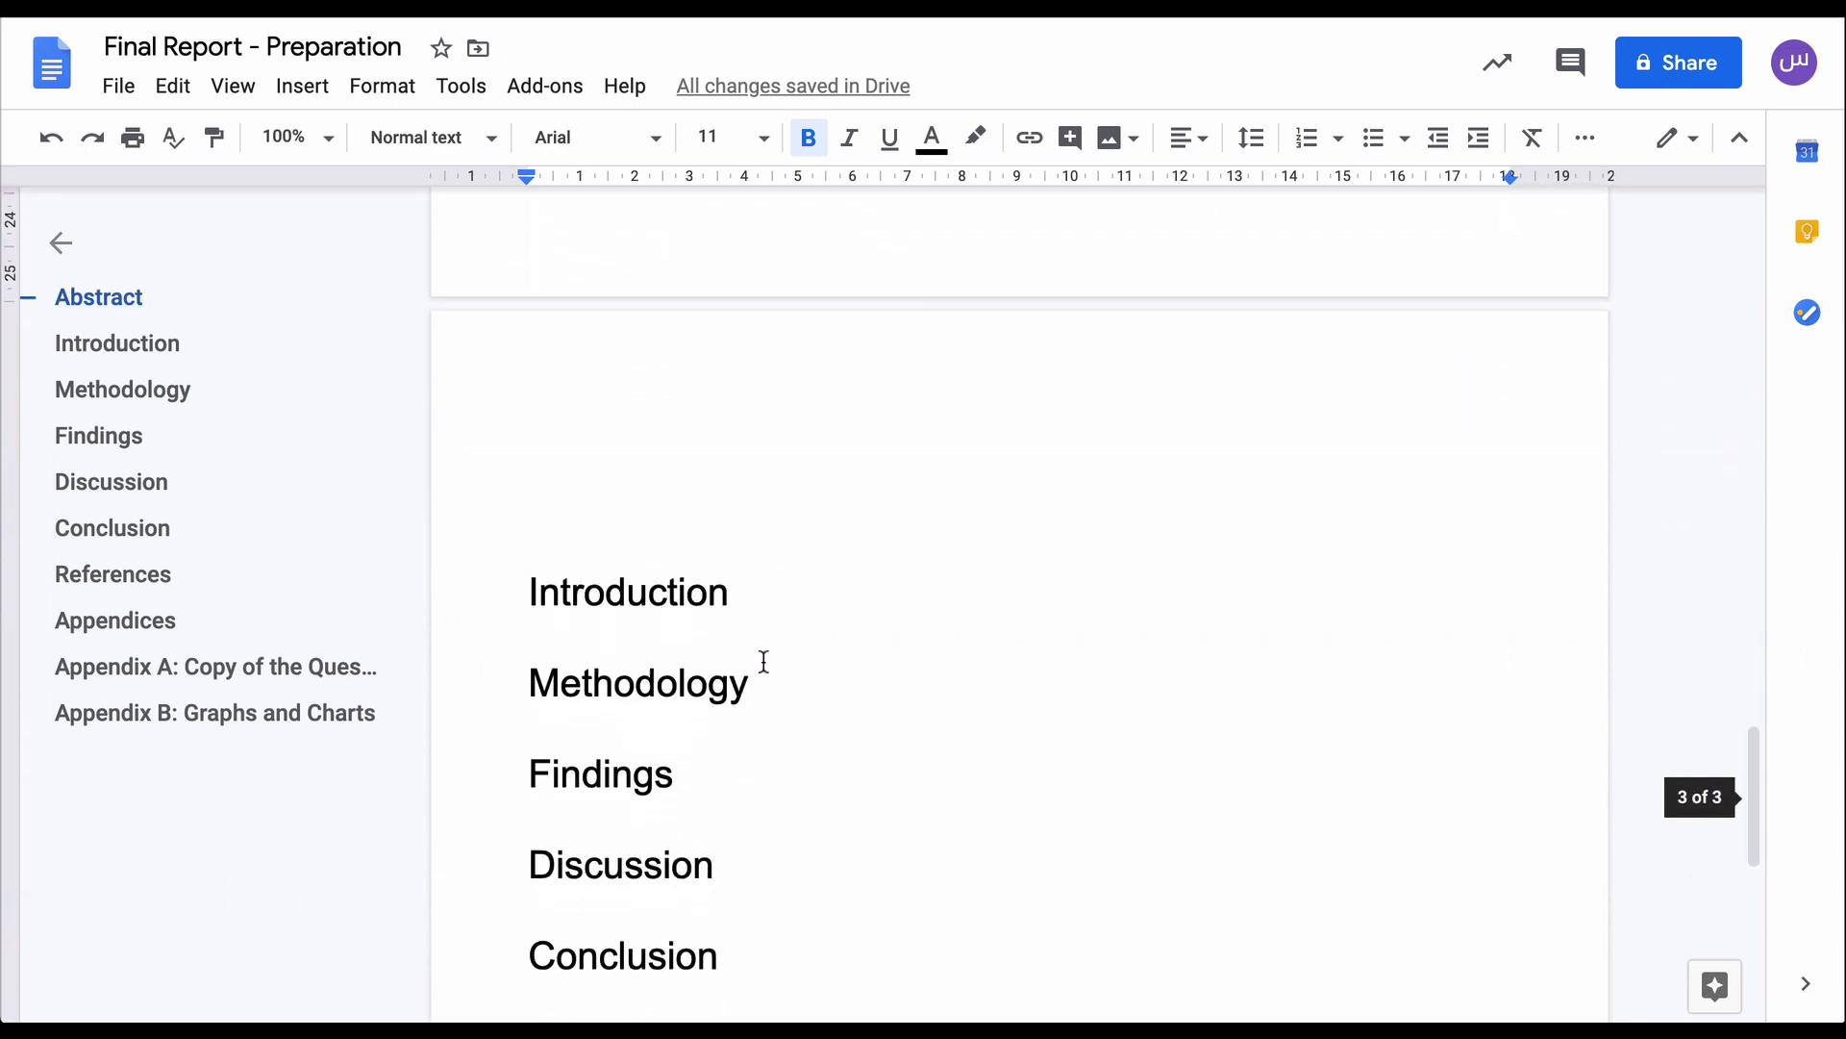
left_click_drag(585, 591, 794, 902)
scroll(842, 714, "up", 8)
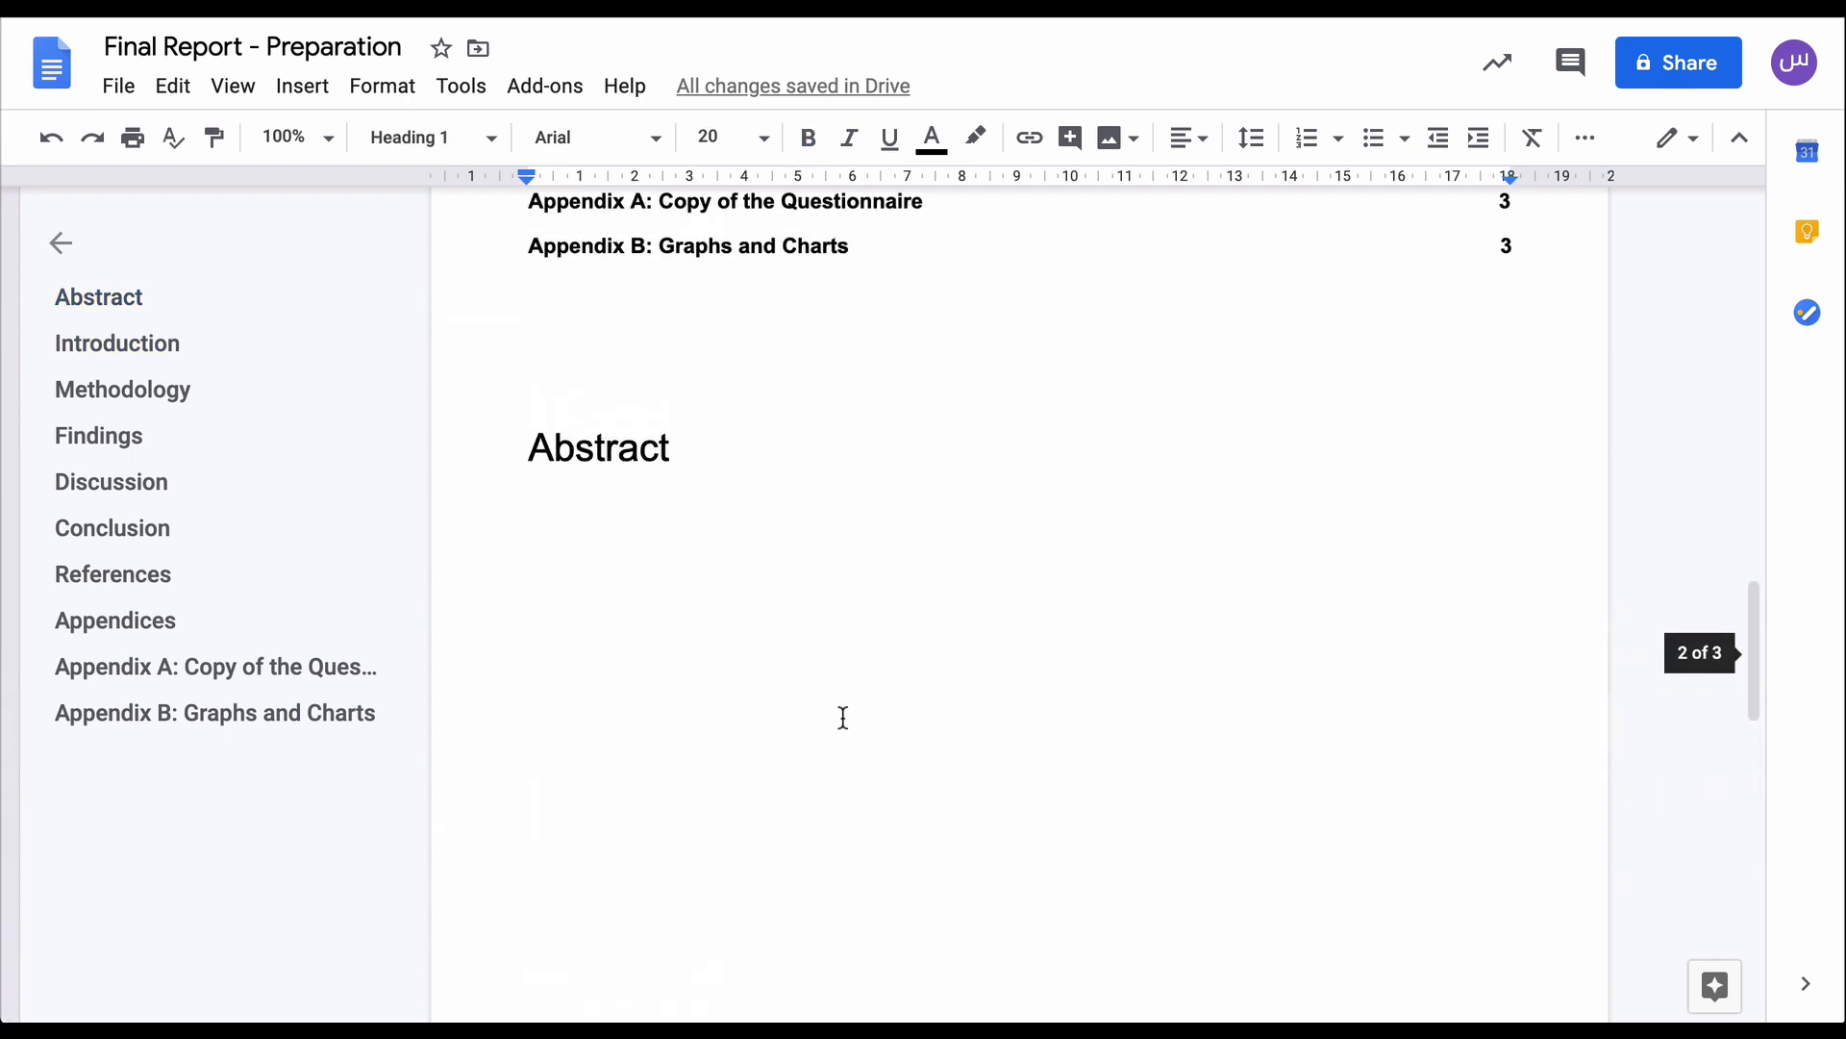
scroll(844, 717, "up", 5)
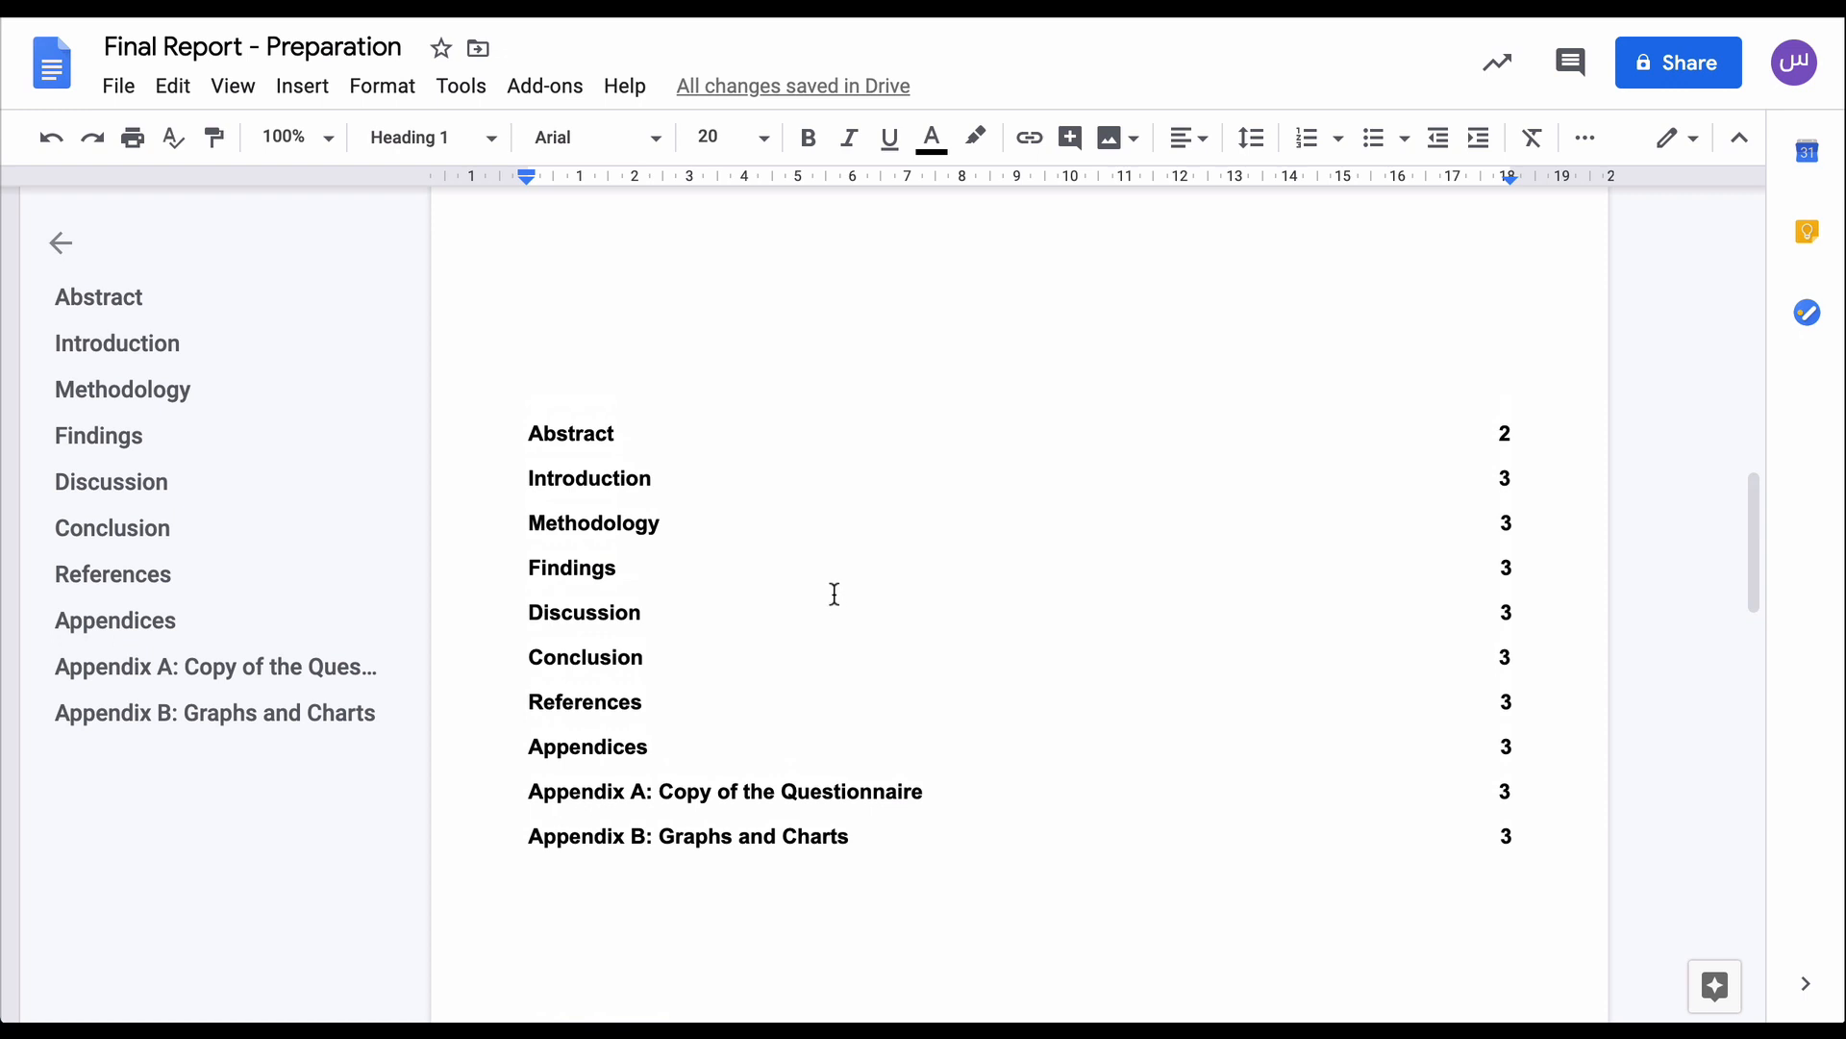
left_click(834, 594)
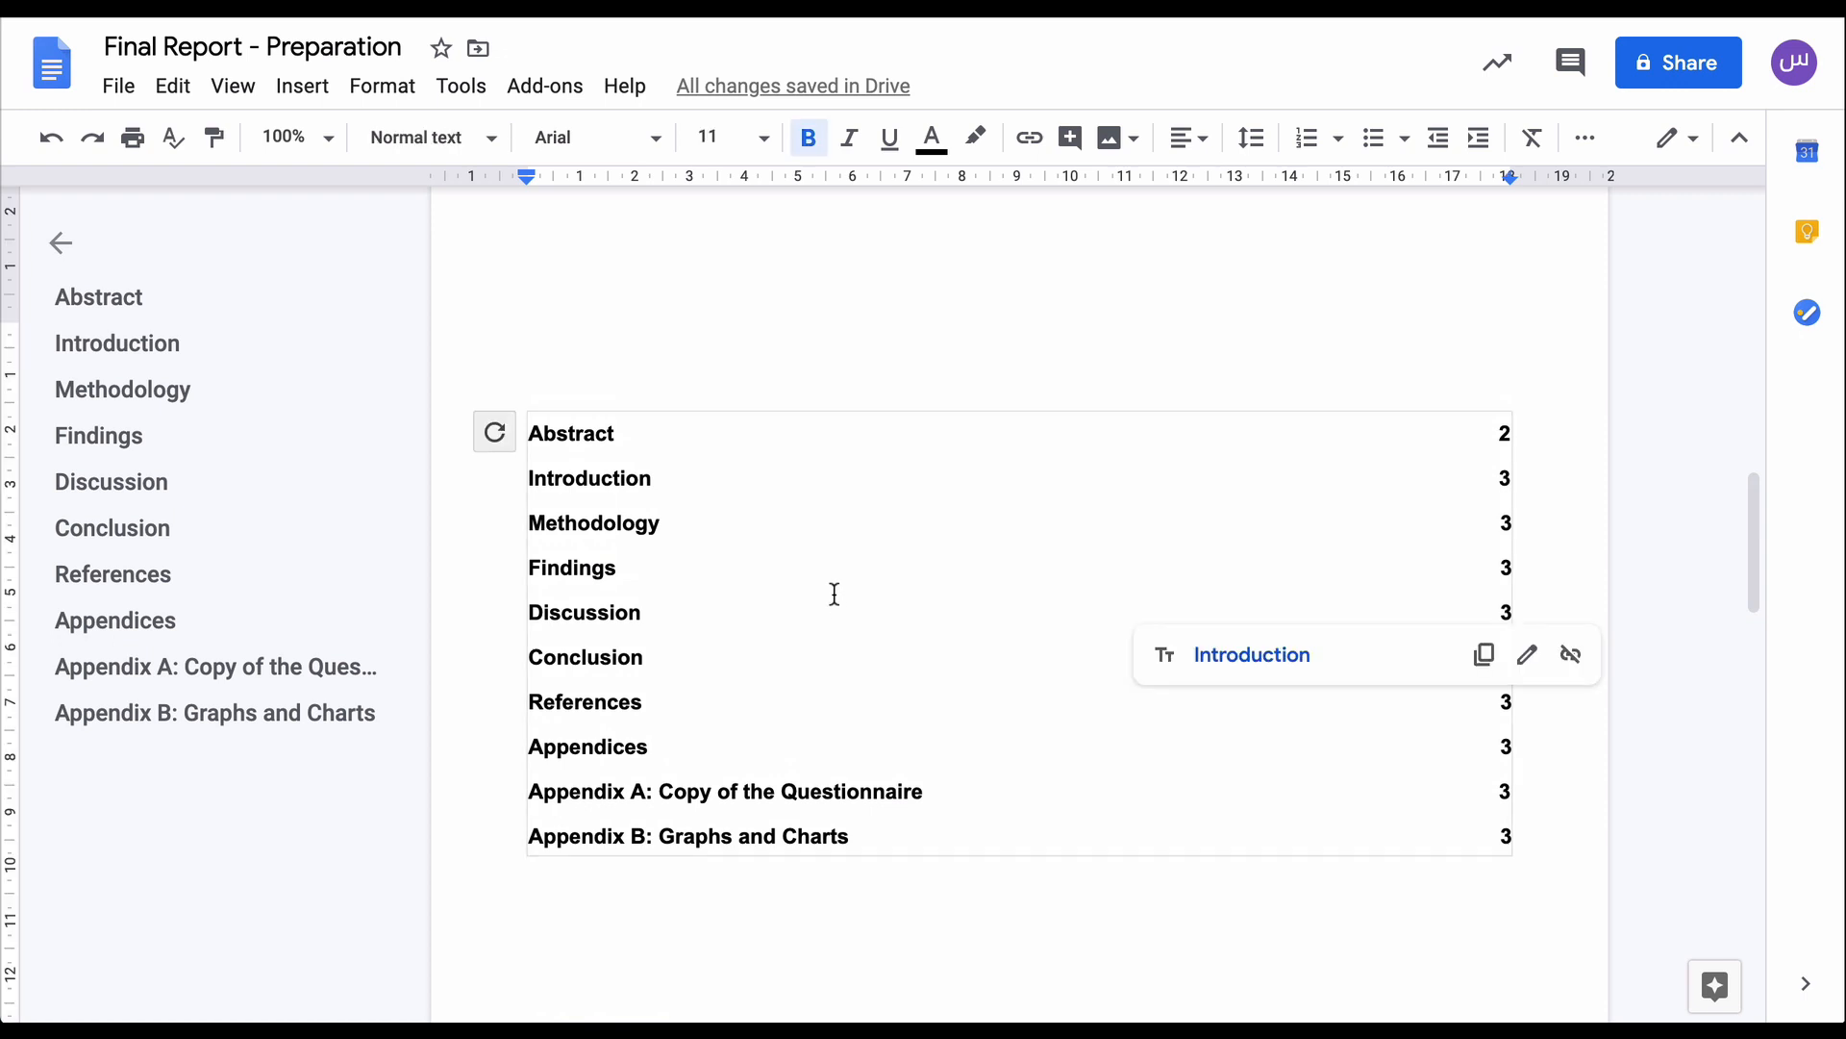